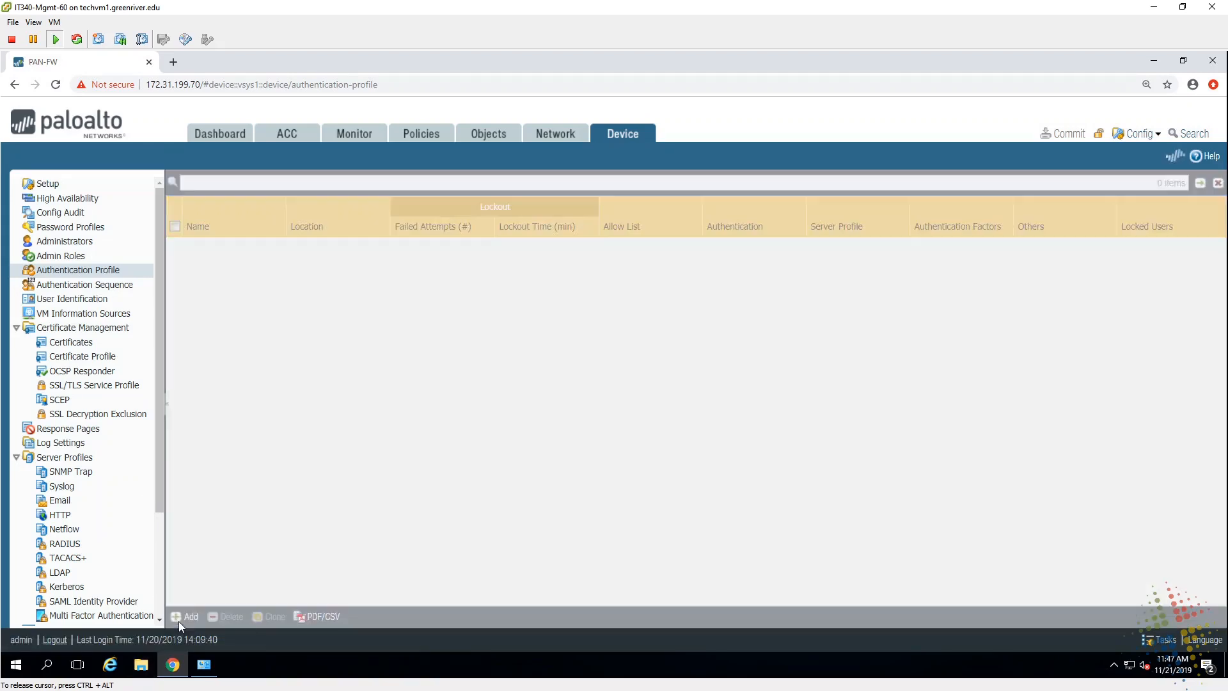
Step: Add authentication profile Group60-ap of type LDAP with server profile Group60
{"action": "left_click", "coordinate": [178, 621]}
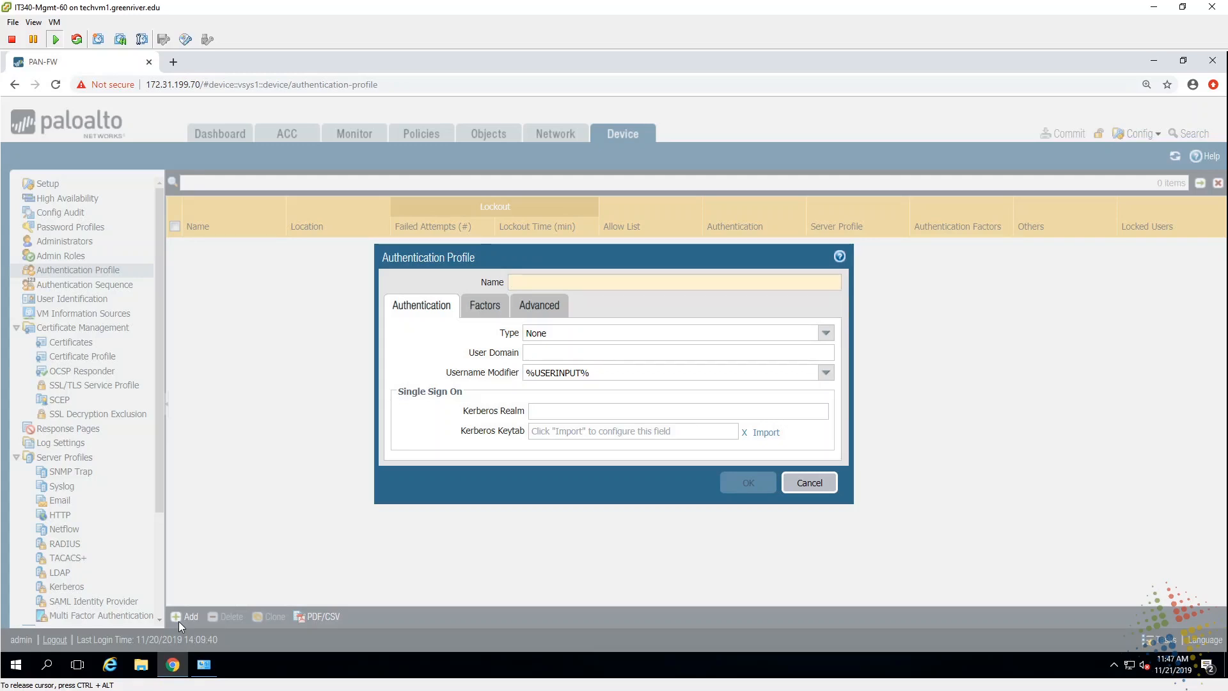
{"action": "type", "text": "group"}
{"action": "key", "text": "BackSpace"}
{"action": "key", "text": "BackSpace"}
{"action": "key", "text": "BackSpace"}
{"action": "key", "text": "BackSpace"}
{"action": "key", "text": "BackSpace"}
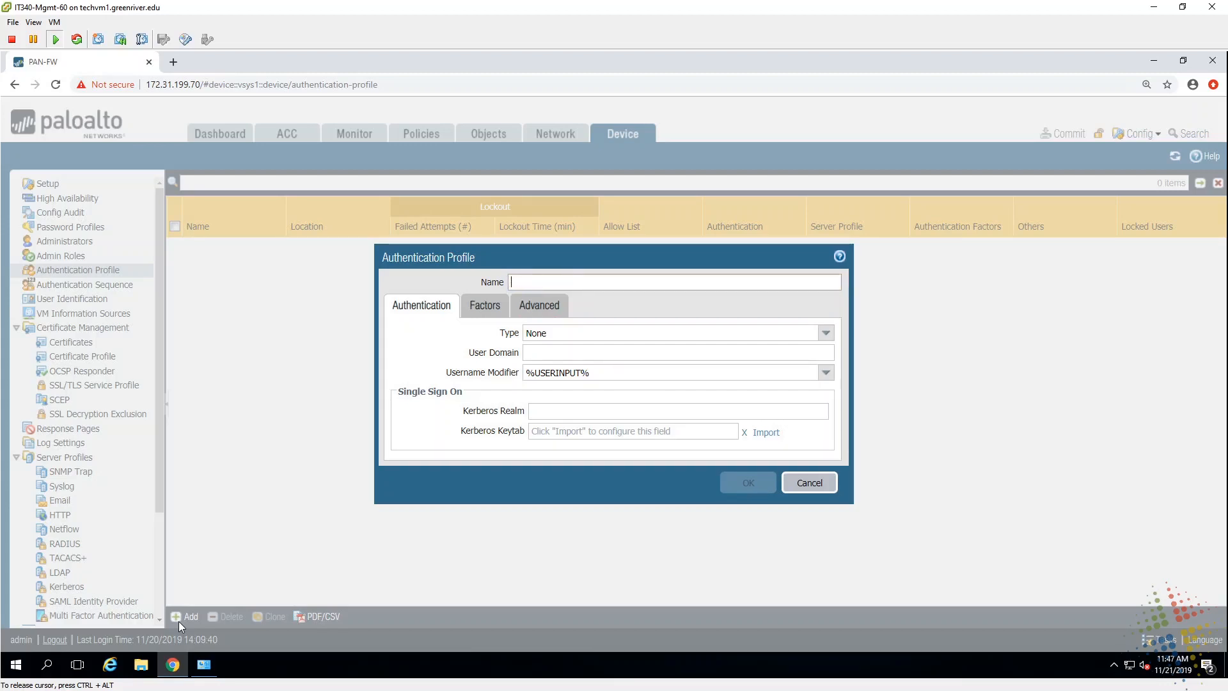
{"action": "type", "text": "Group60"}
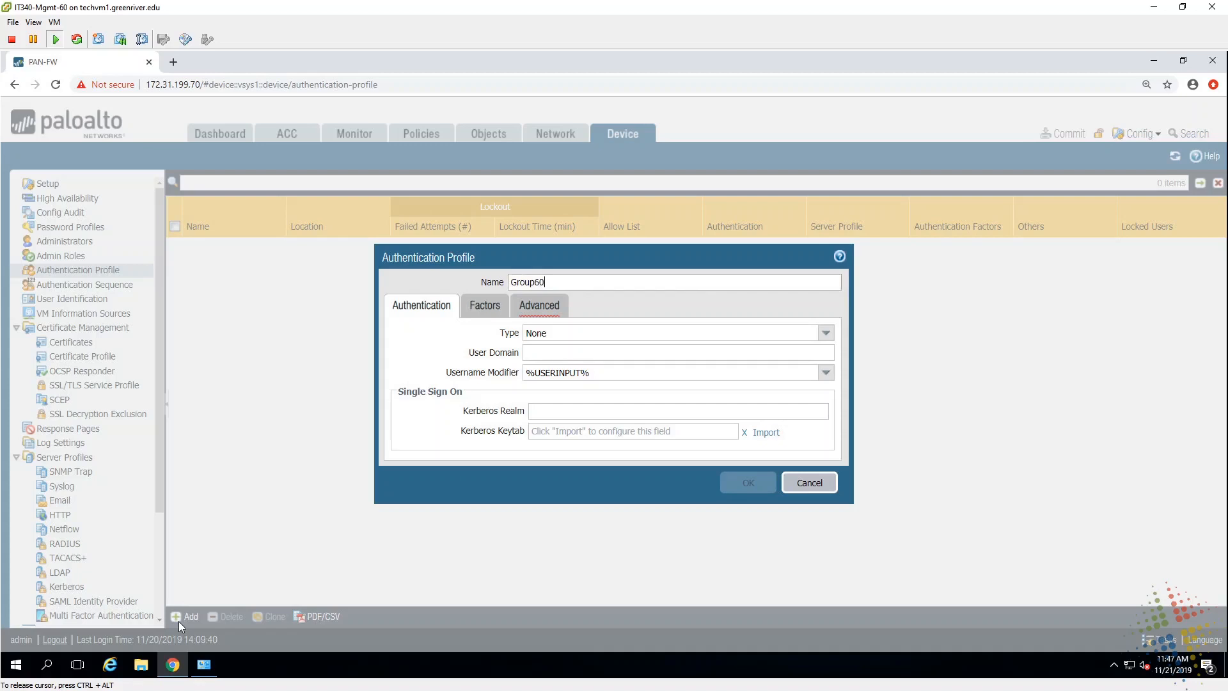
{"action": "type", "text": "-ap"}
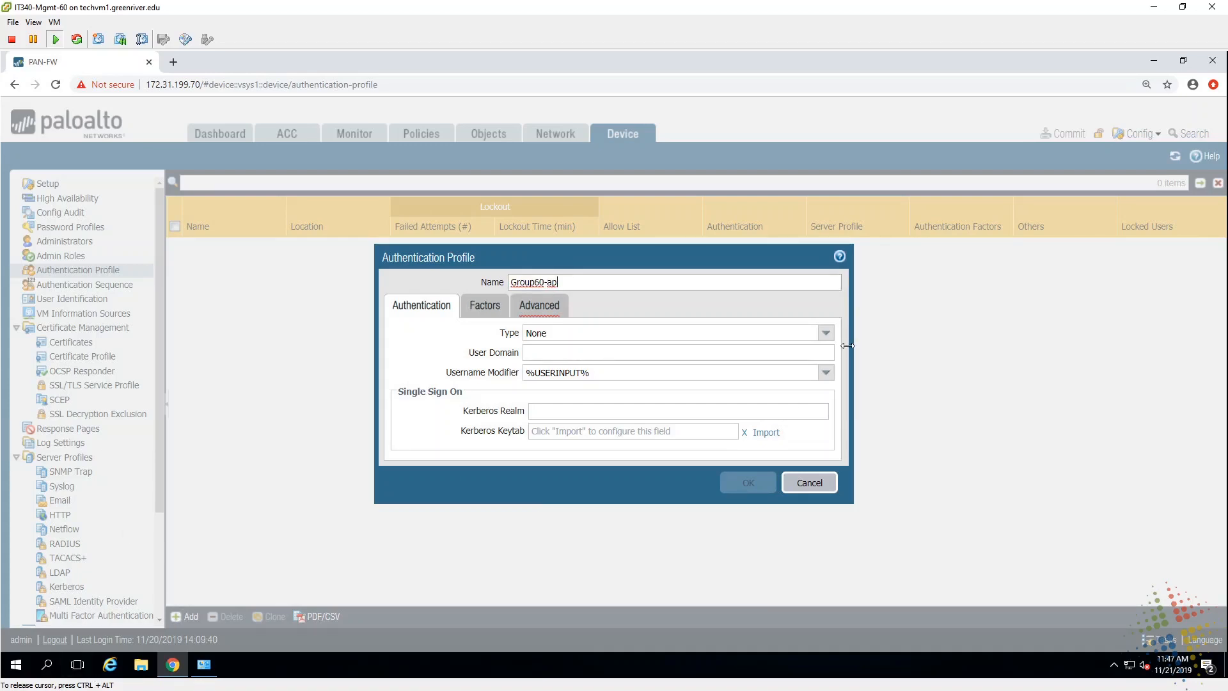
{"action": "left_click", "coordinate": [825, 333]}
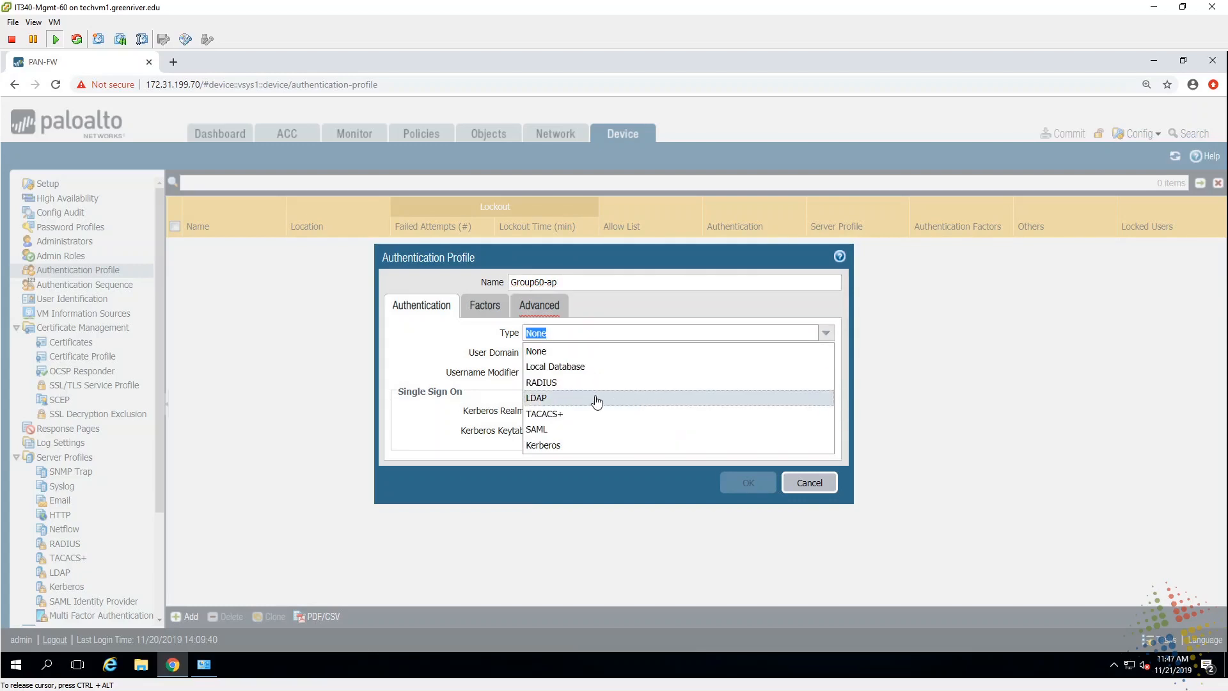
{"action": "left_click", "coordinate": [572, 401]}
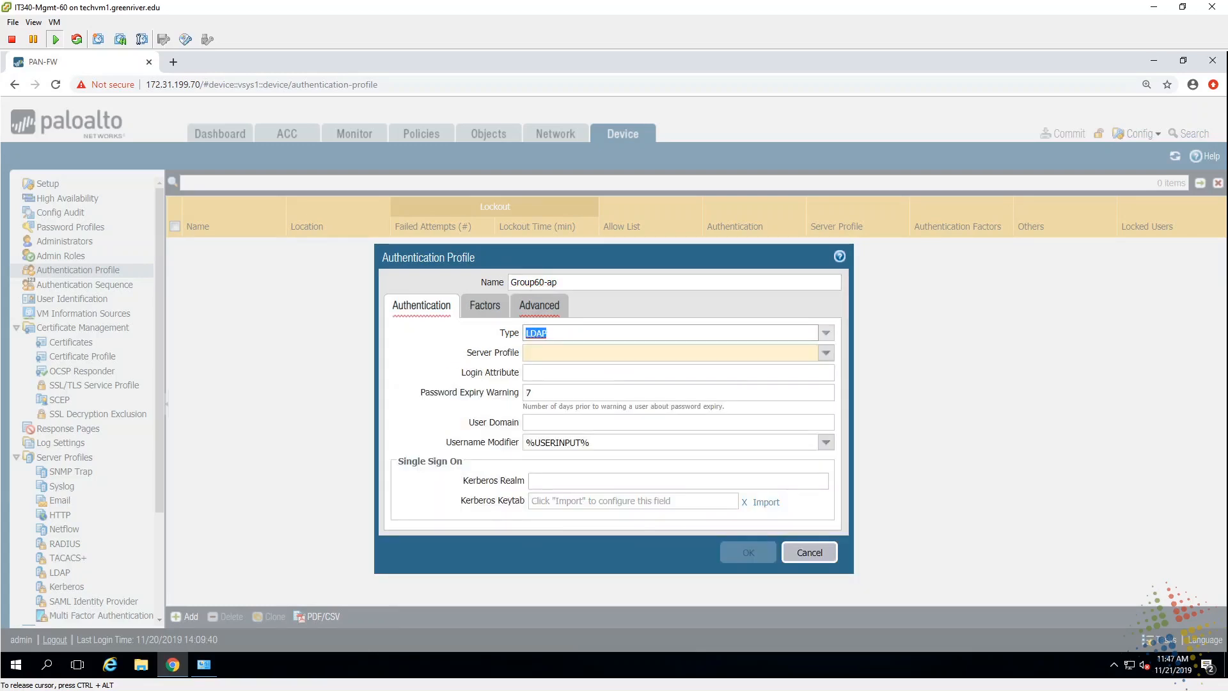
{"action": "left_click", "coordinate": [827, 353]}
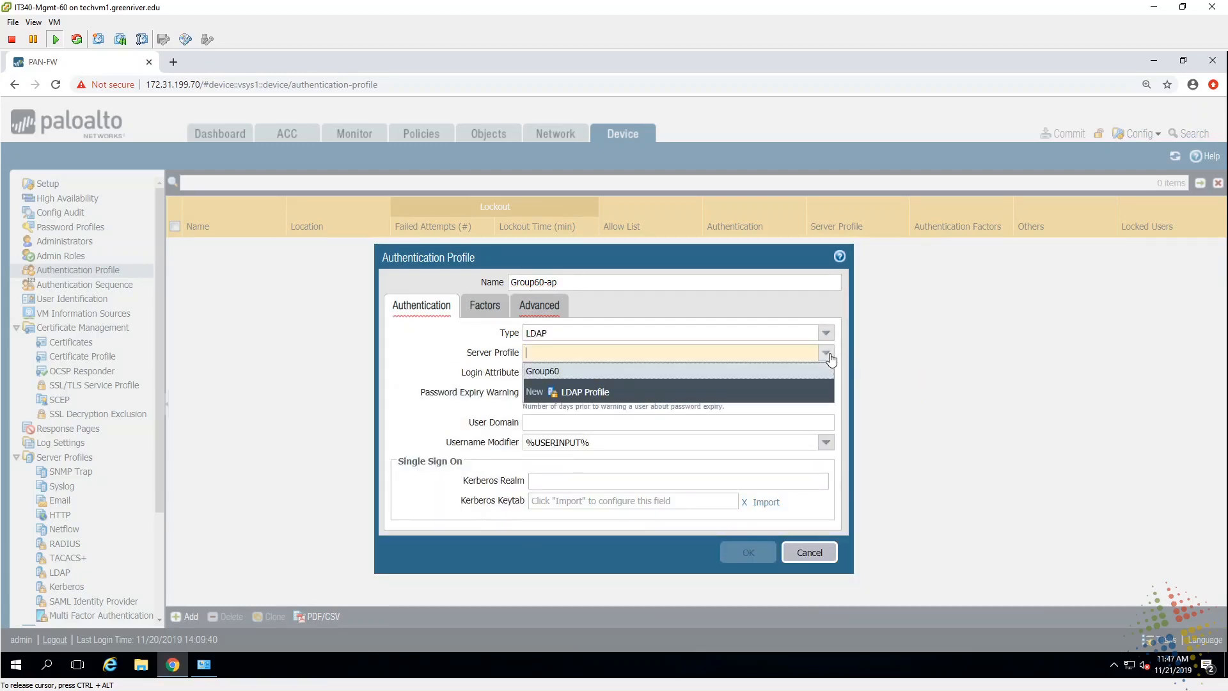
{"action": "left_click", "coordinate": [574, 372]}
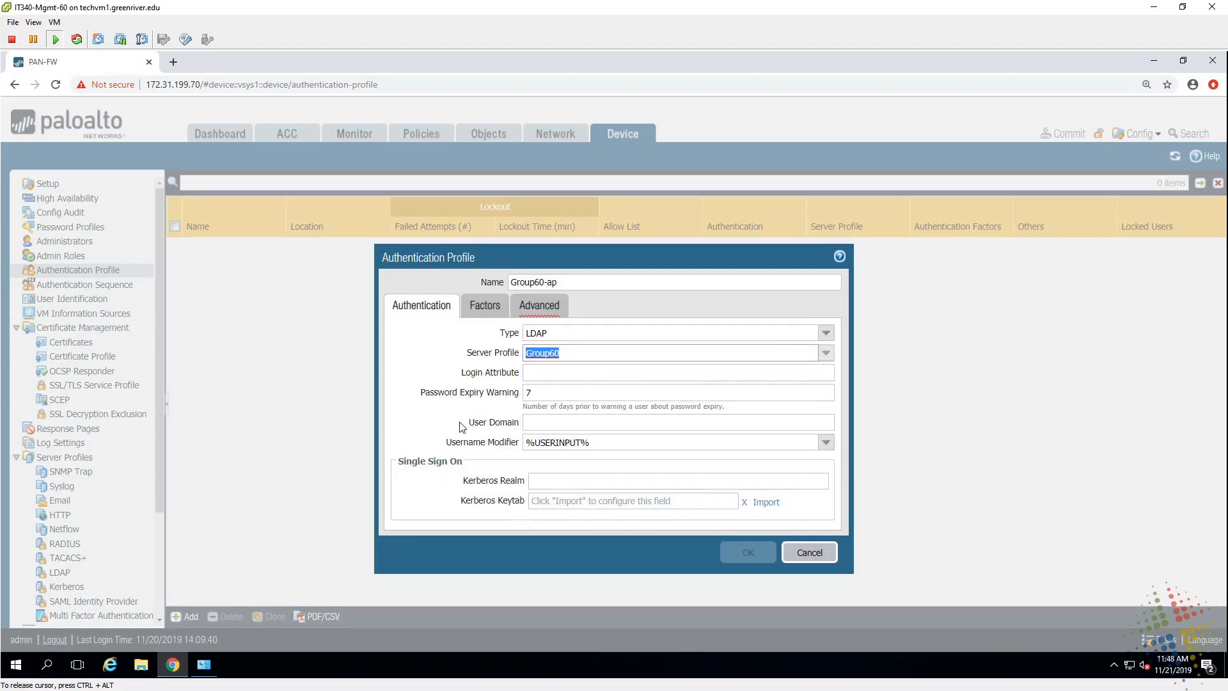
Step: Set the user domain to group60.it340.local and show the profile's Advanced settings
{"action": "left_click_drag", "start_coordinate": [474, 423], "coordinate": [513, 429]}
{"action": "left_click", "coordinate": [526, 422]}
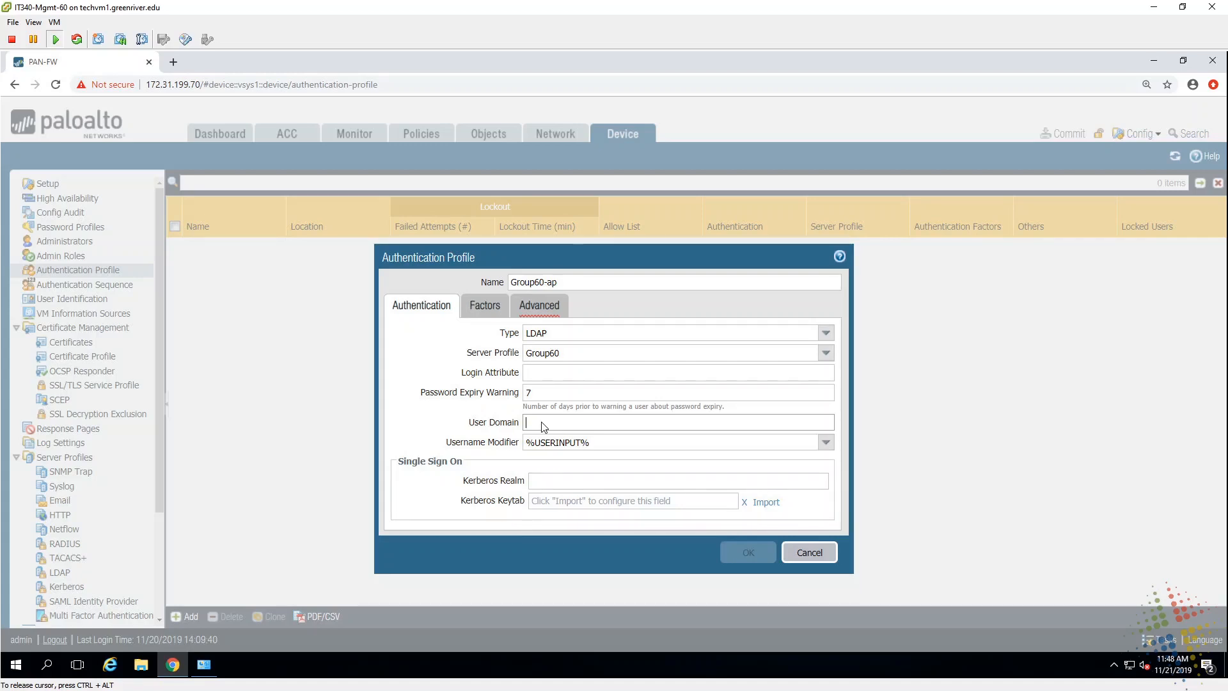
{"action": "type", "text": "group60.it340.local"}
{"action": "left_click", "coordinate": [545, 309]}
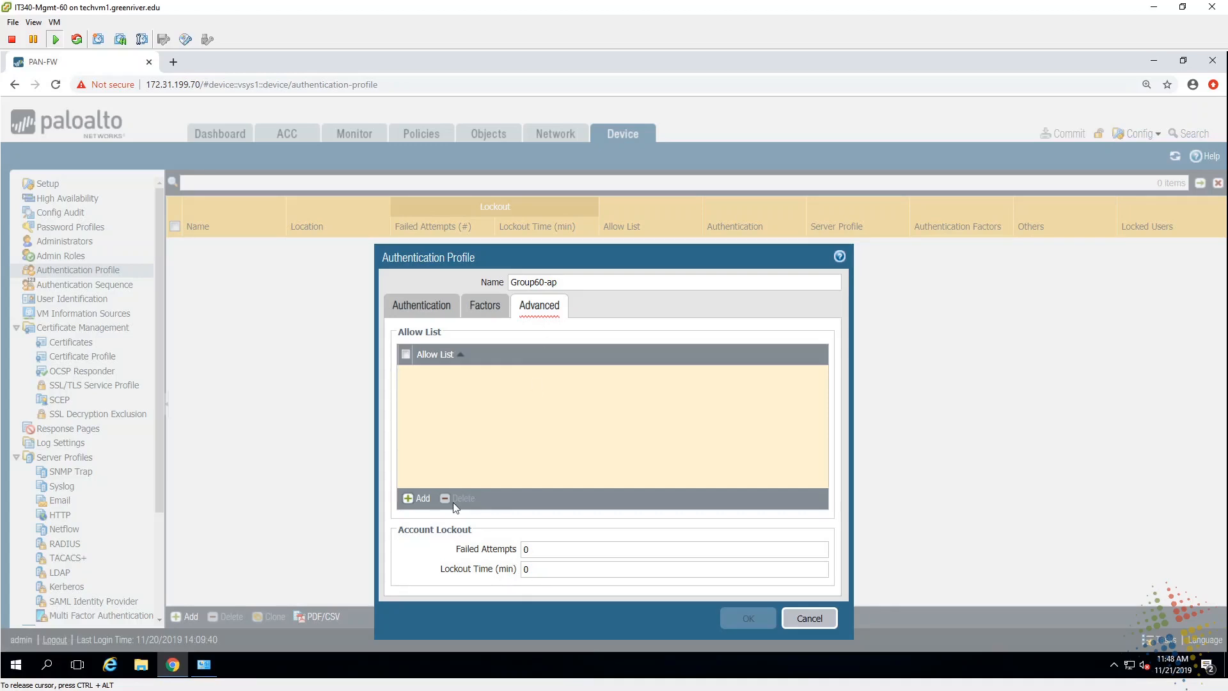
Step: Add 'all' to the Group60-ap allow list and save the profile
{"action": "left_click", "coordinate": [421, 500]}
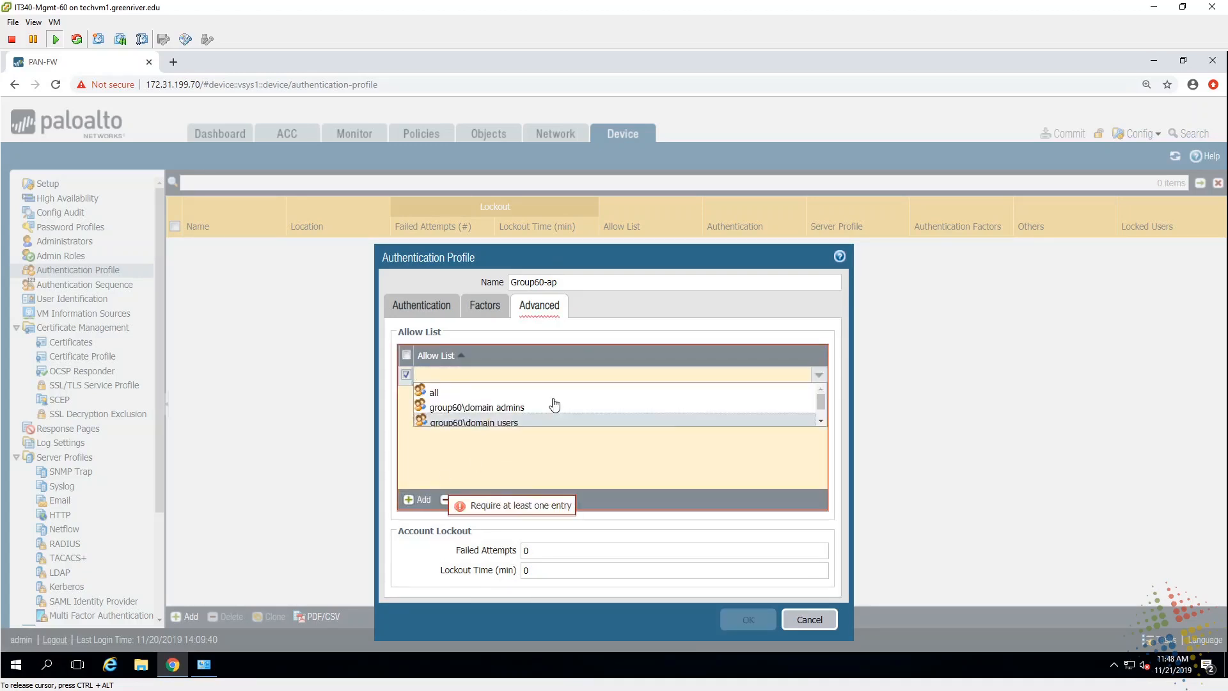
{"action": "left_click_drag", "start_coordinate": [823, 404], "coordinate": [823, 393]}
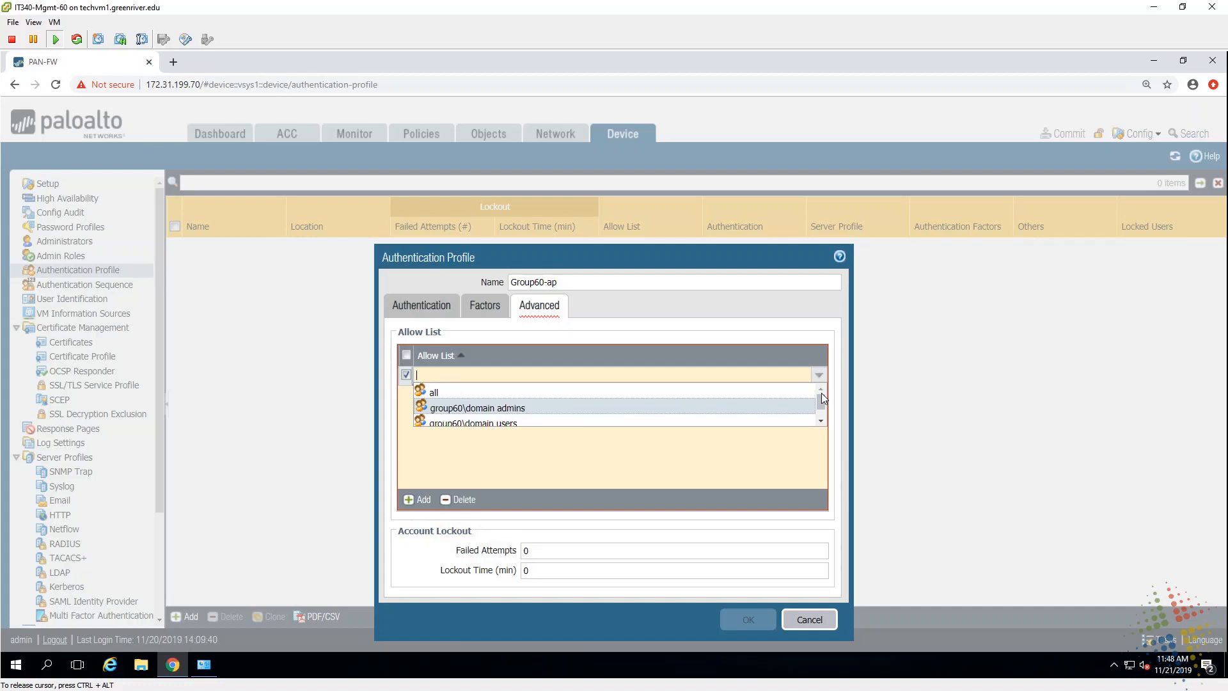
{"action": "left_click", "coordinate": [447, 395]}
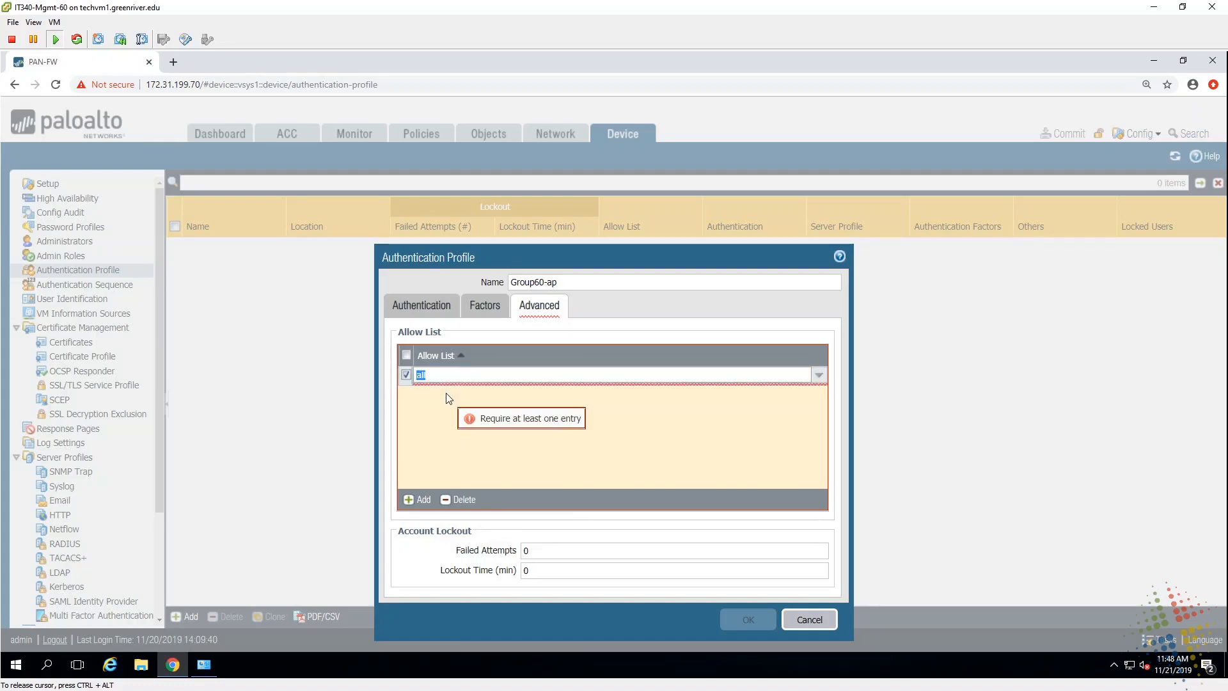
{"action": "left_click", "coordinate": [689, 470]}
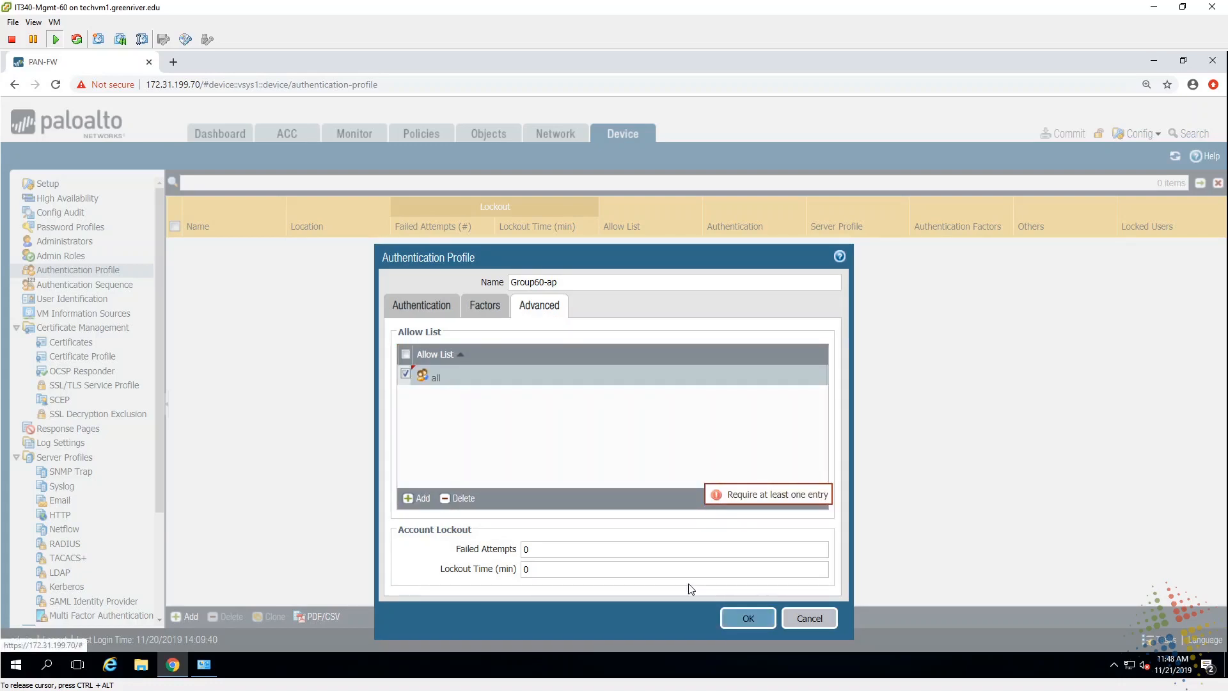
{"action": "left_click", "coordinate": [759, 622]}
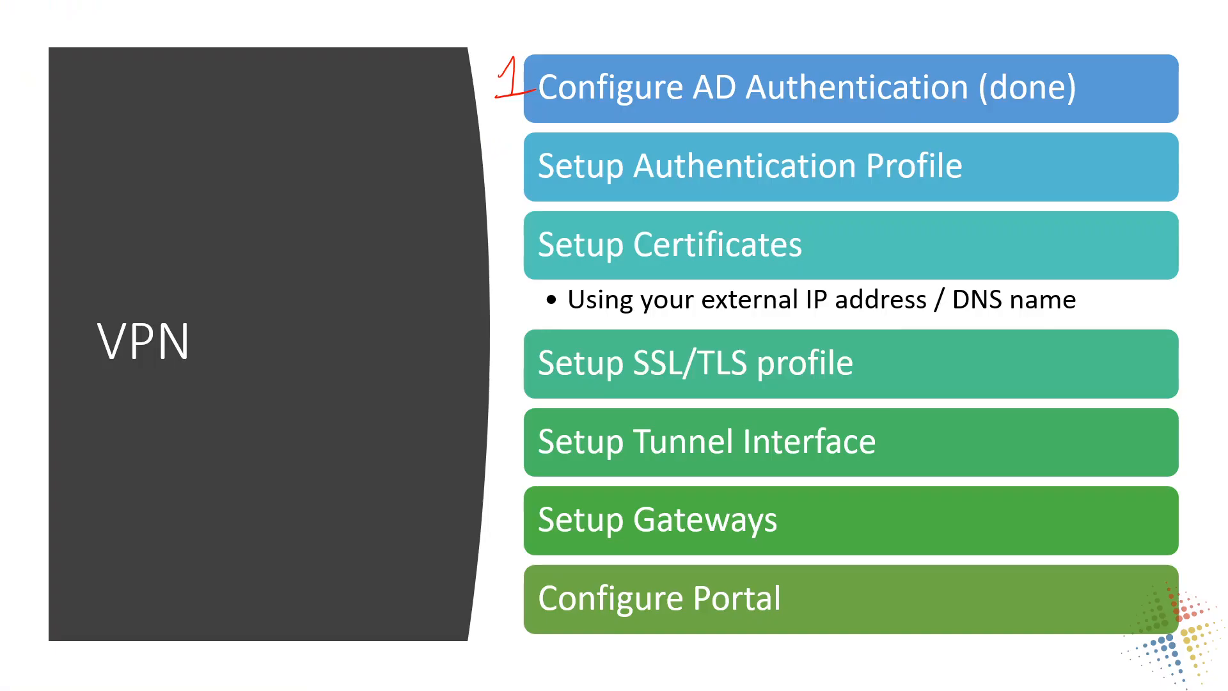
Step: Draw a red checkmark beside Setup Authentication Profile on the VPN slide
{"action": "left_click_drag", "start_coordinate": [989, 164], "coordinate": [1034, 136]}
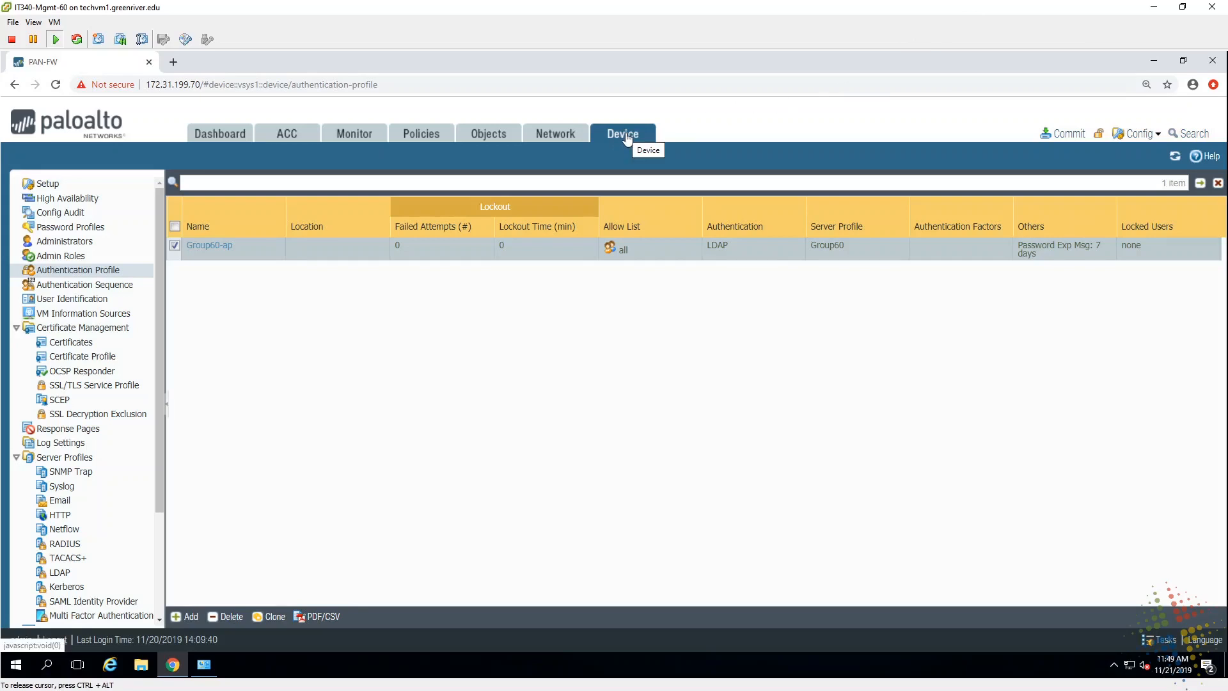
Step: Generate the GlobalProtect certificate authority, with name and common name both GlobalProtect
{"action": "left_click", "coordinate": [93, 348]}
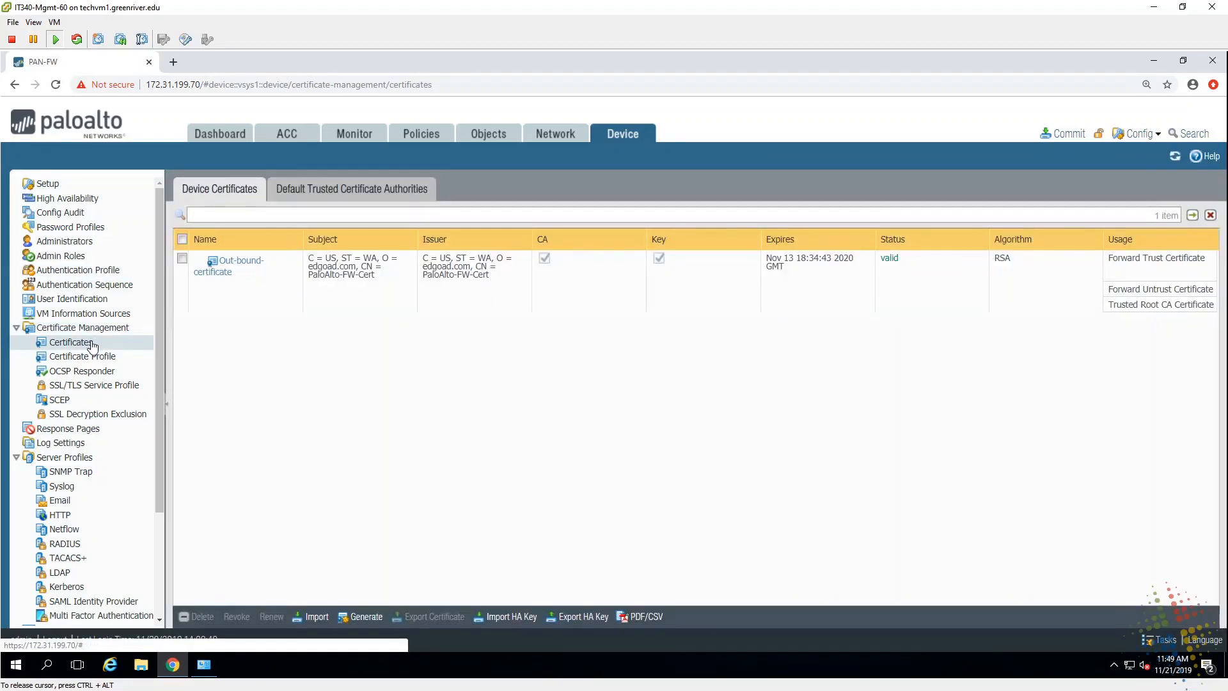
{"action": "left_click", "coordinate": [372, 619]}
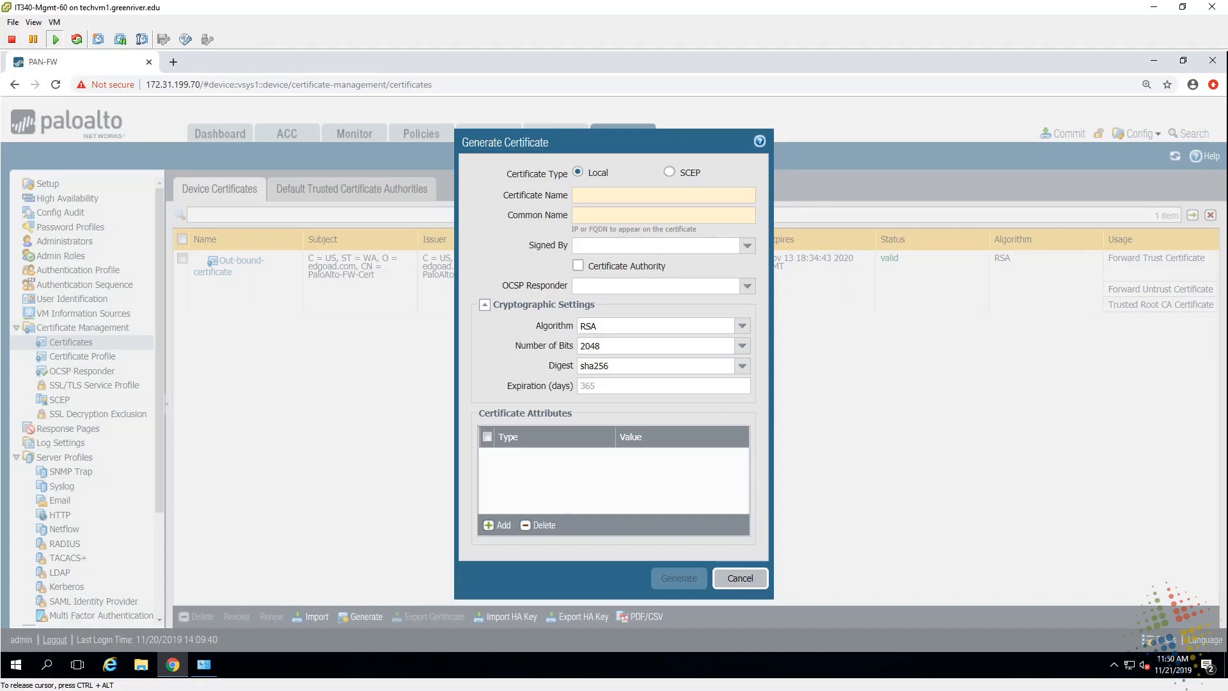
{"action": "type", "text": "GlobalP"}
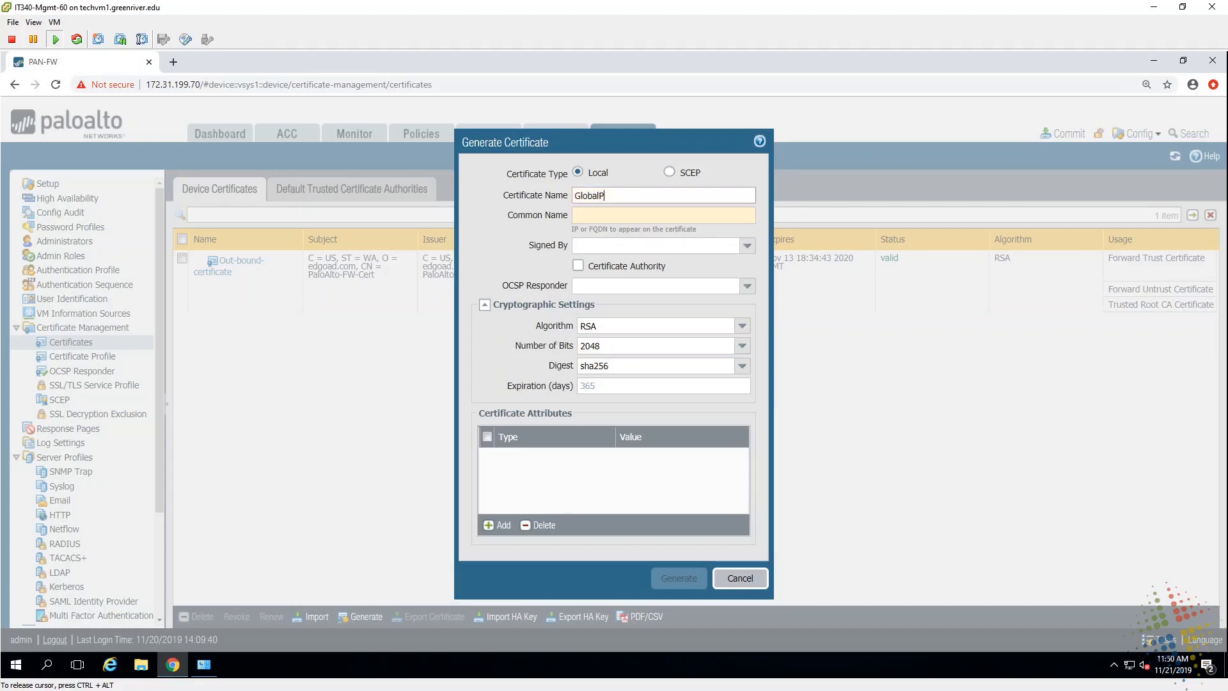
{"action": "type", "text": "rotect"}
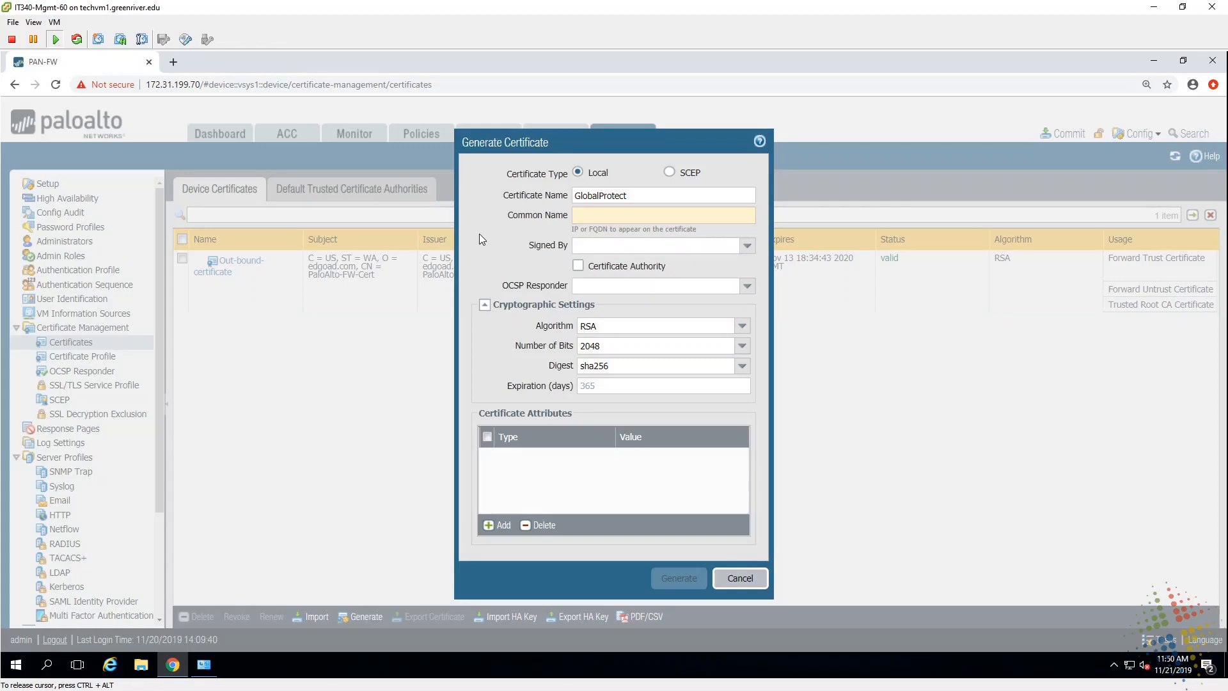
{"action": "type", "text": "GlobalProtect"}
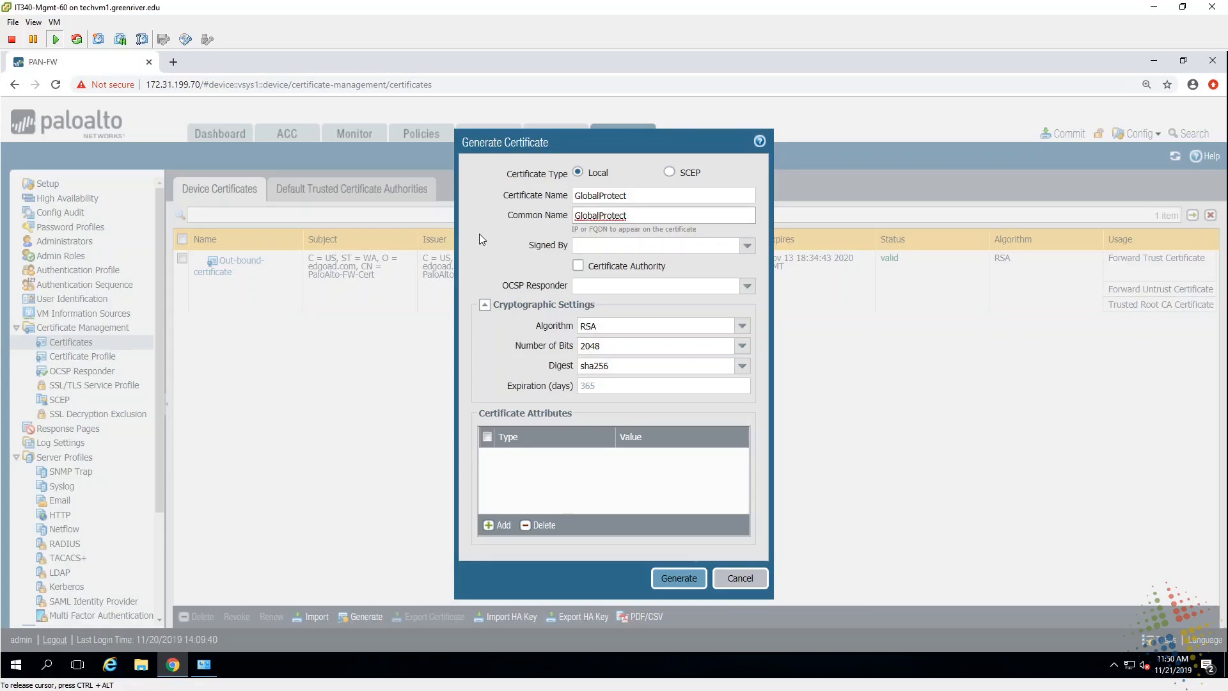
{"action": "left_click", "coordinate": [578, 268]}
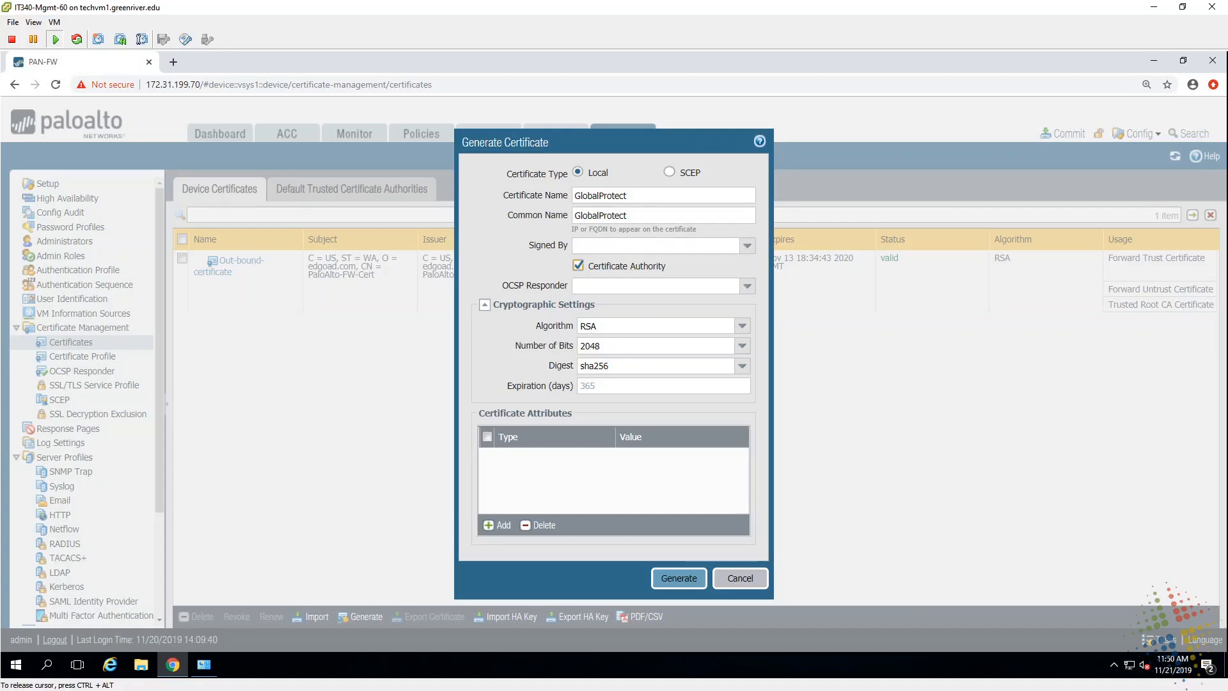
{"action": "left_click", "coordinate": [680, 578]}
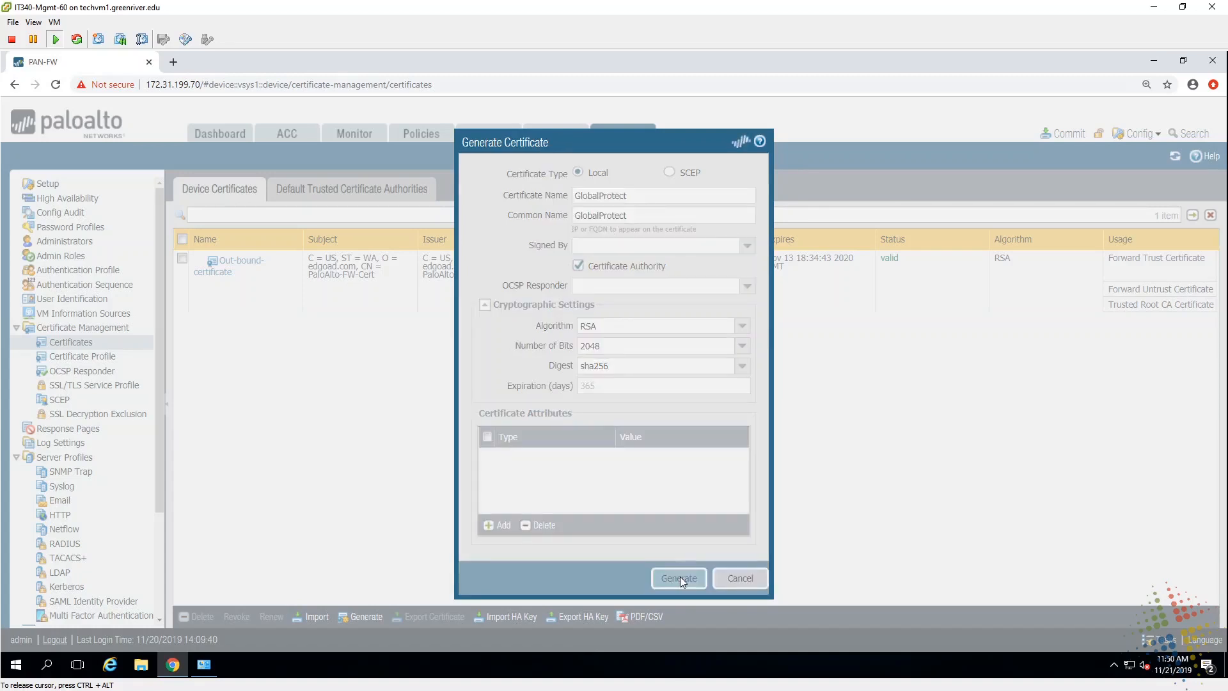
Step: Generate certificate external-gw-portal with common name 192.168.116.72, signed by GlobalProtect
{"action": "left_click", "coordinate": [608, 430]}
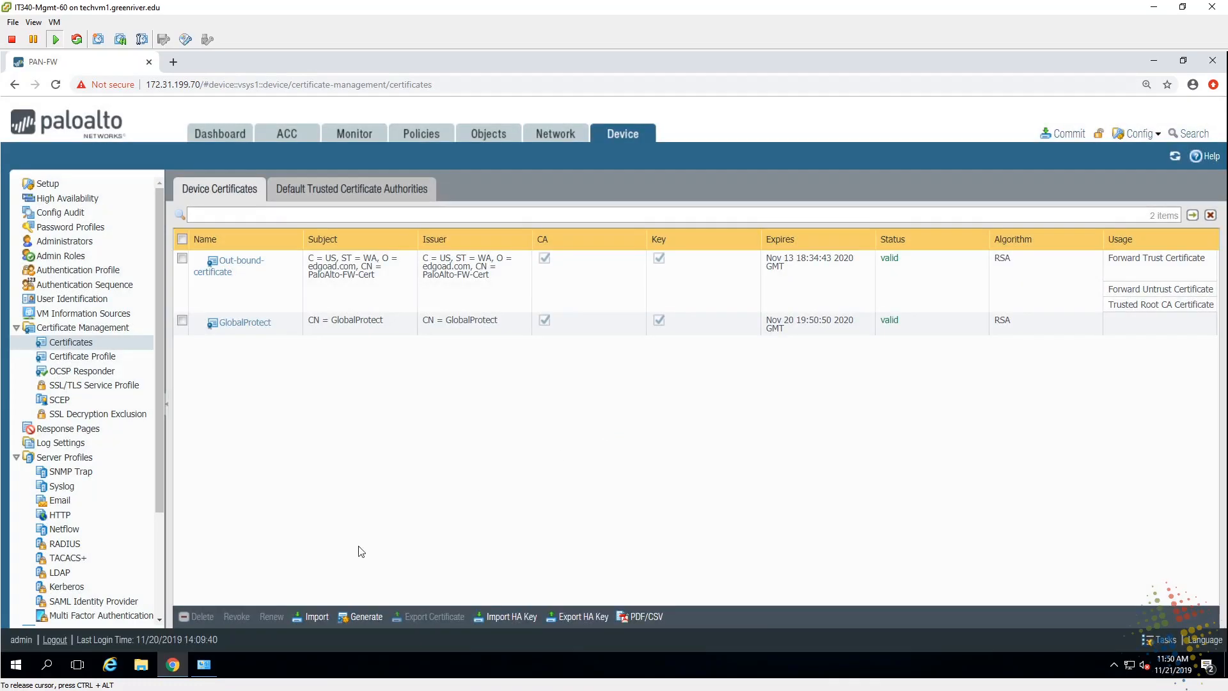
{"action": "left_click", "coordinate": [366, 616]}
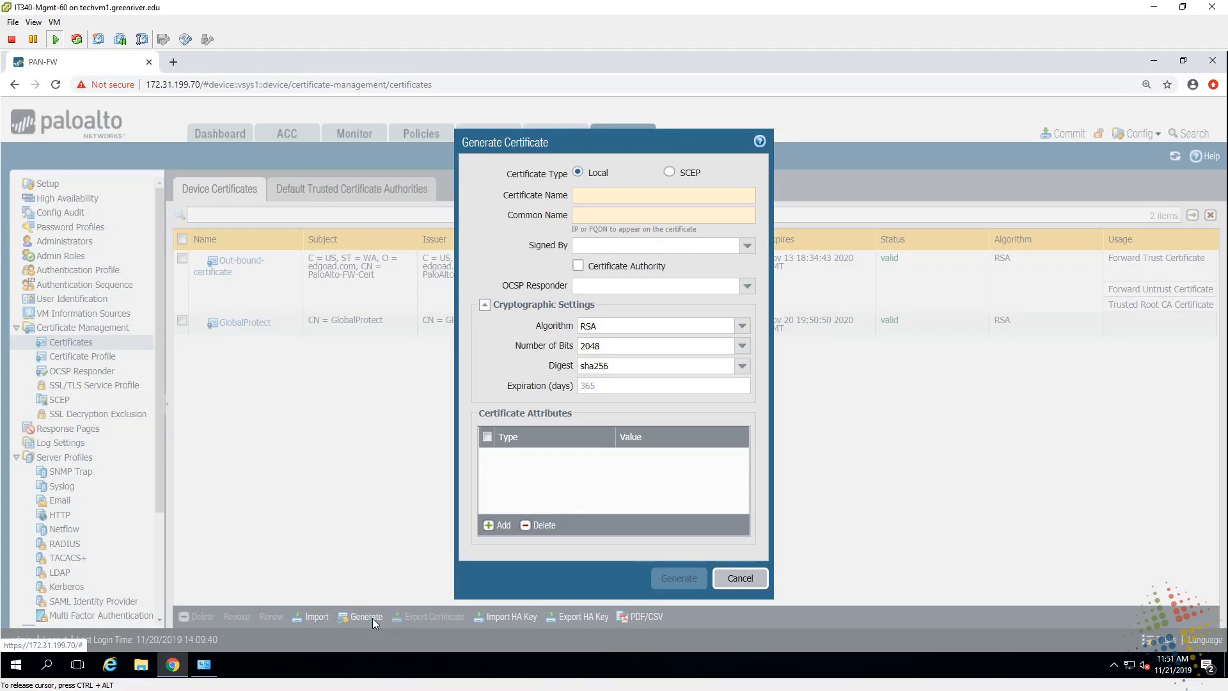
{"action": "left_click", "coordinate": [659, 195]}
{"action": "type", "text": "e"}
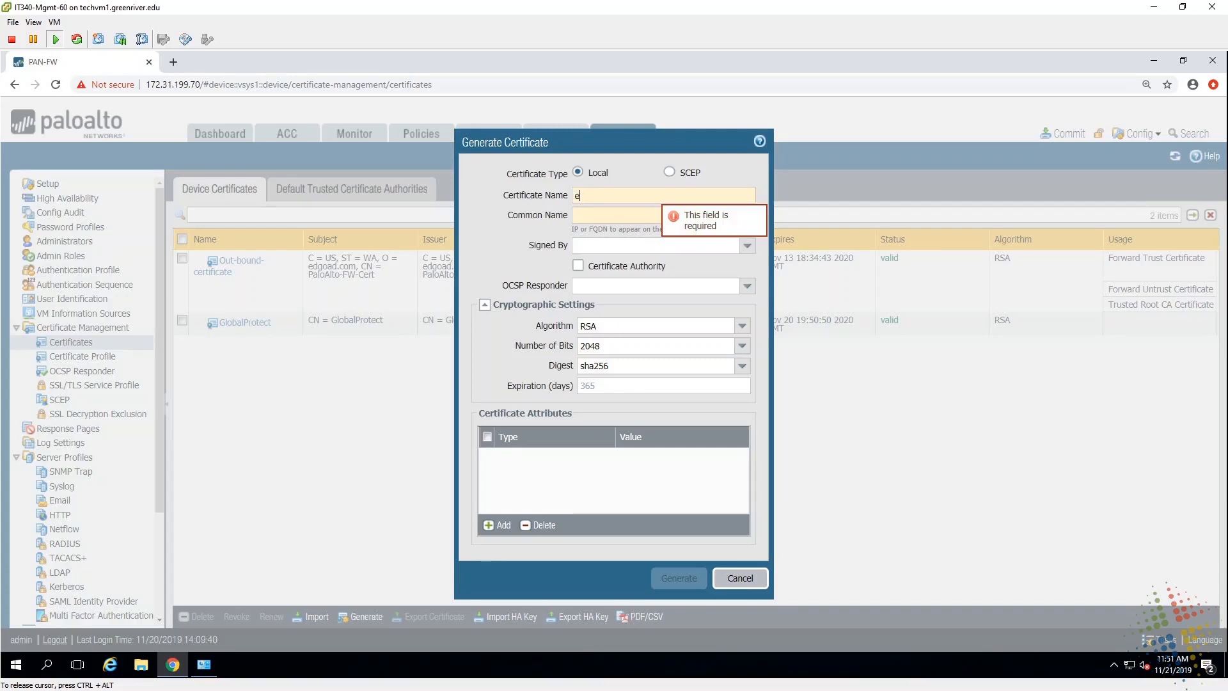
{"action": "type", "text": "xternal"}
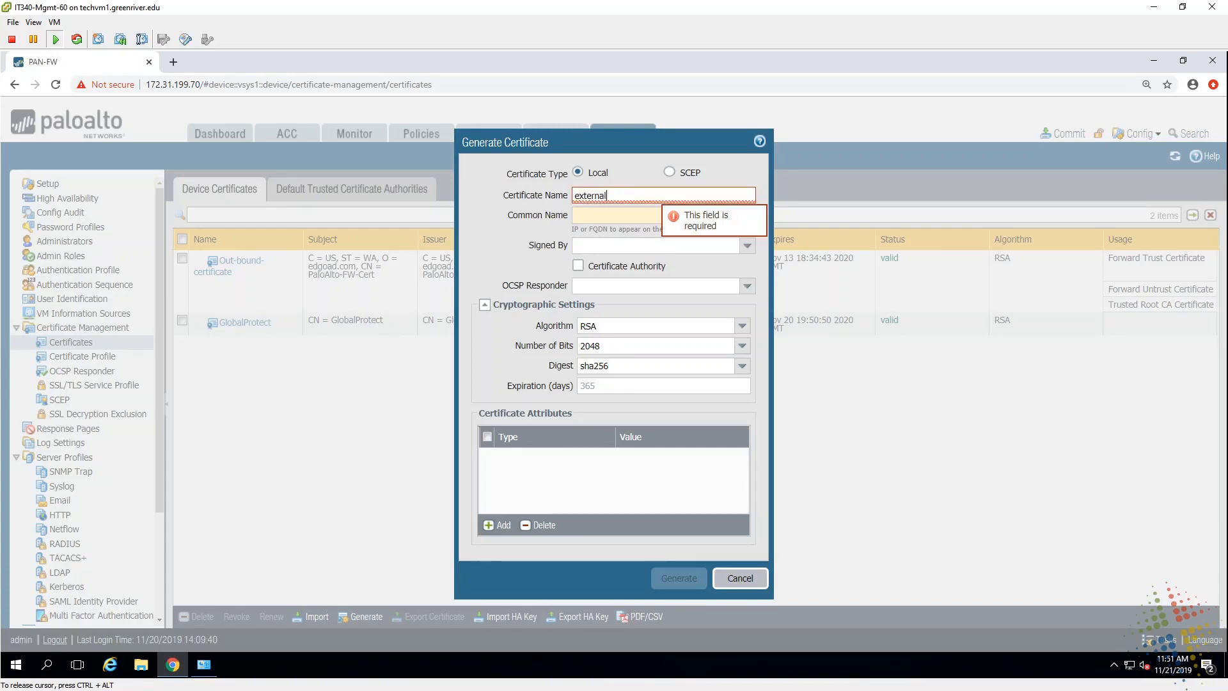
{"action": "type", "text": "-gw"}
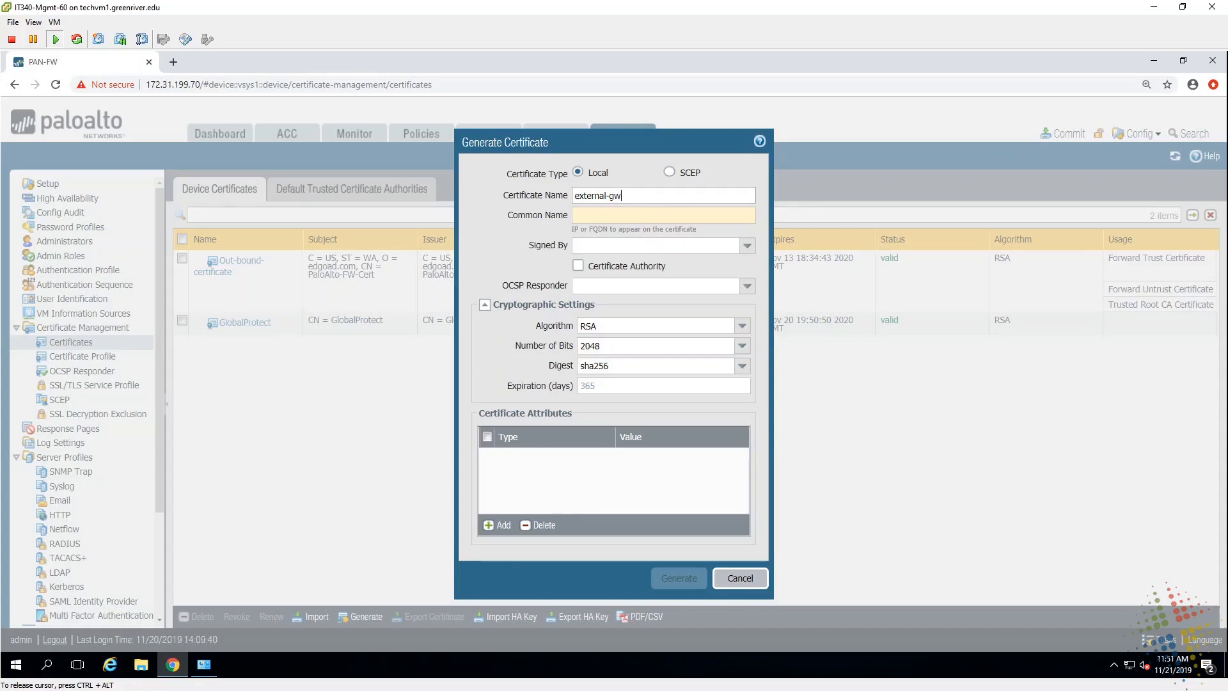
{"action": "type", "text": "-portal"}
{"action": "key", "text": "ctrl+a"}
{"action": "left_click", "coordinate": [663, 215]}
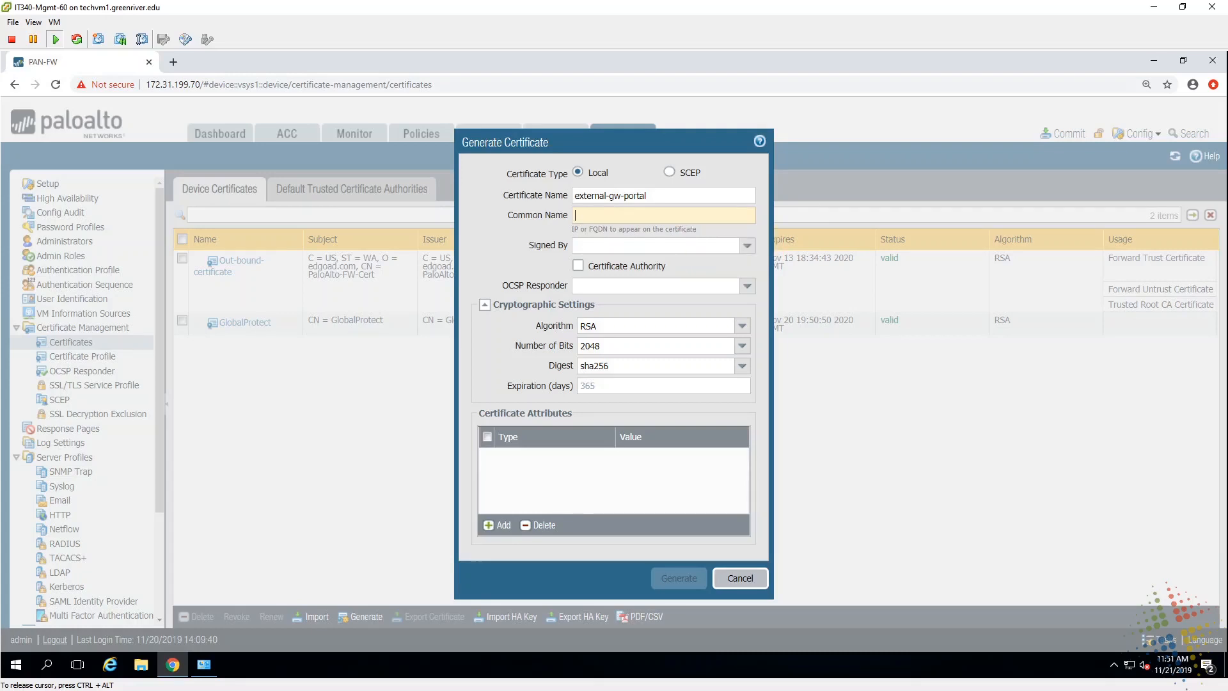
{"action": "type", "text": "192.16"}
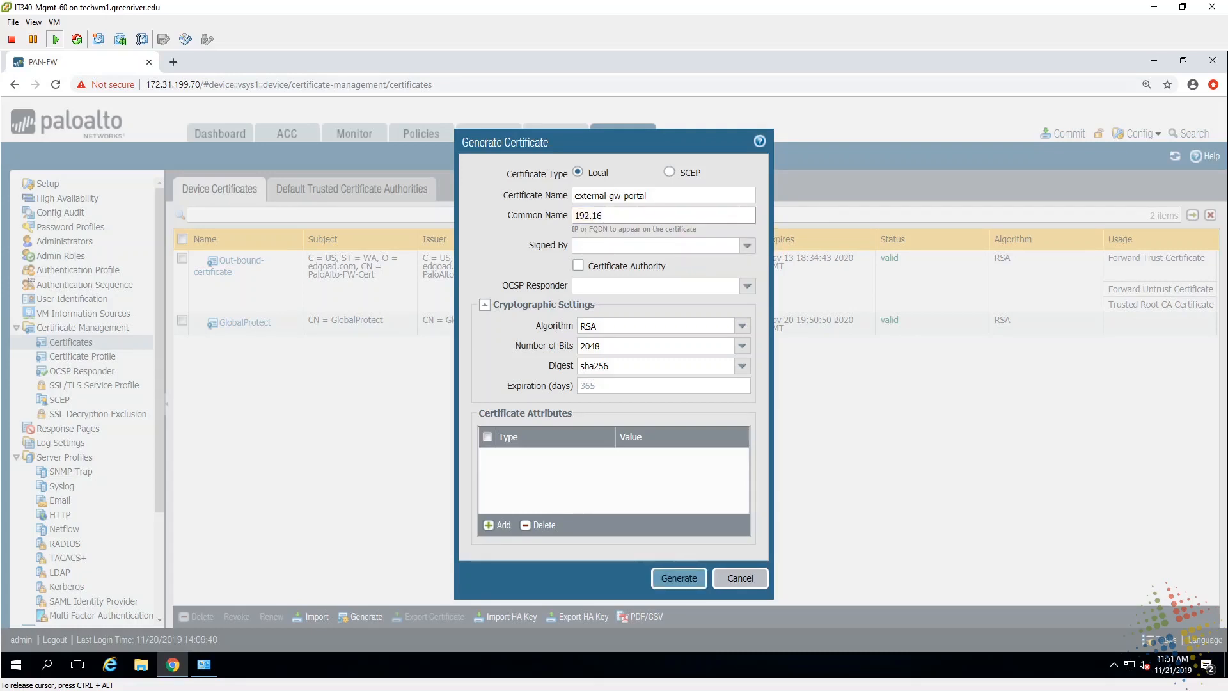
{"action": "type", "text": "8.116.72"}
{"action": "left_click", "coordinate": [748, 247]}
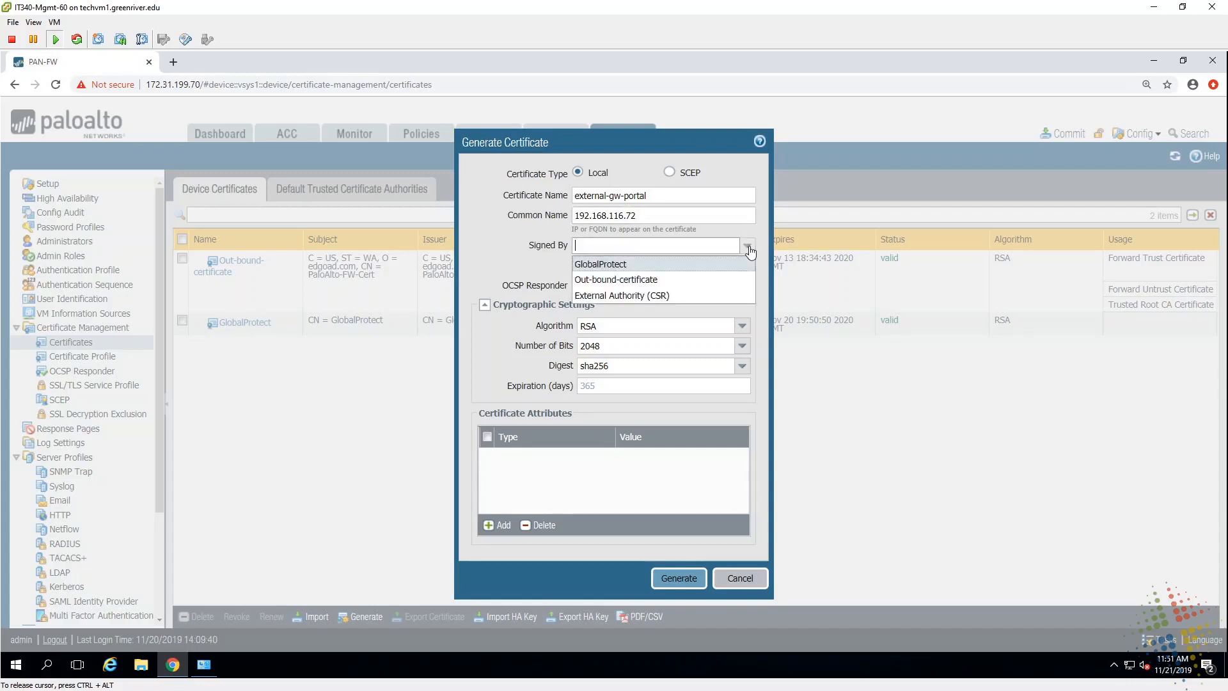
{"action": "left_click", "coordinate": [602, 266]}
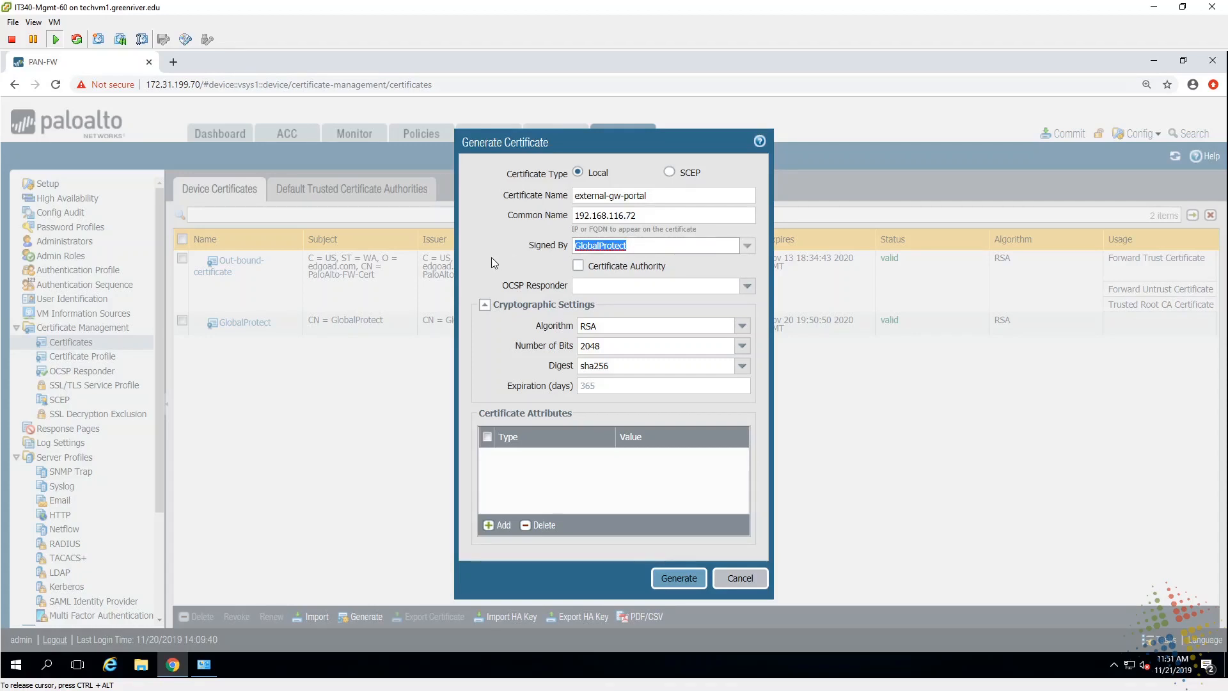
{"action": "left_click", "coordinate": [665, 579]}
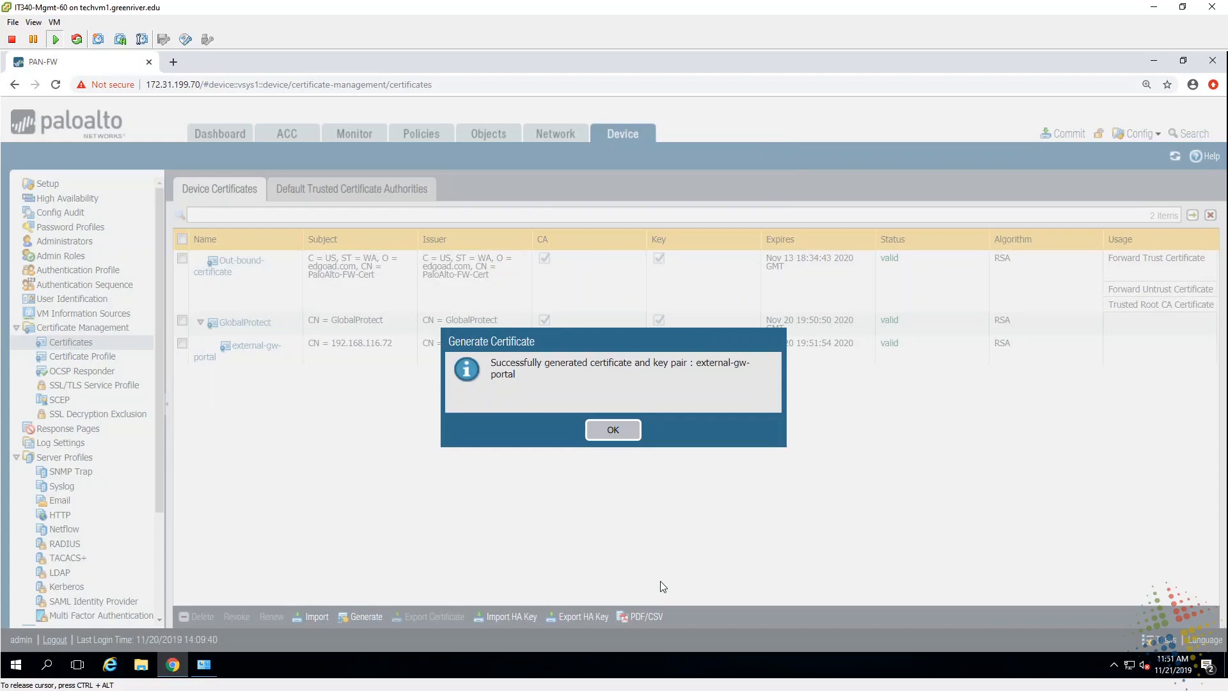
{"action": "left_click", "coordinate": [611, 429]}
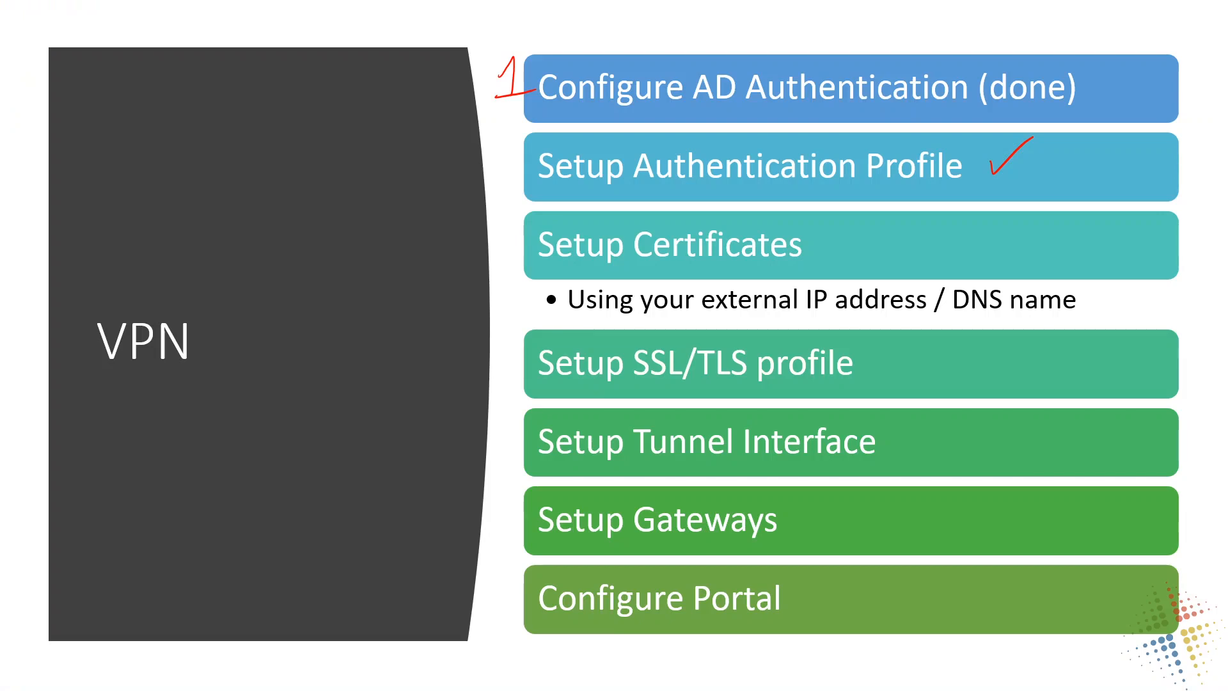
Step: Check off Setup Certificates and Setup SSL/TLS profile, and underline IP address and DNS name
{"action": "left_click_drag", "start_coordinate": [978, 238], "coordinate": [1034, 206]}
{"action": "left_click_drag", "start_coordinate": [805, 314], "coordinate": [925, 314]}
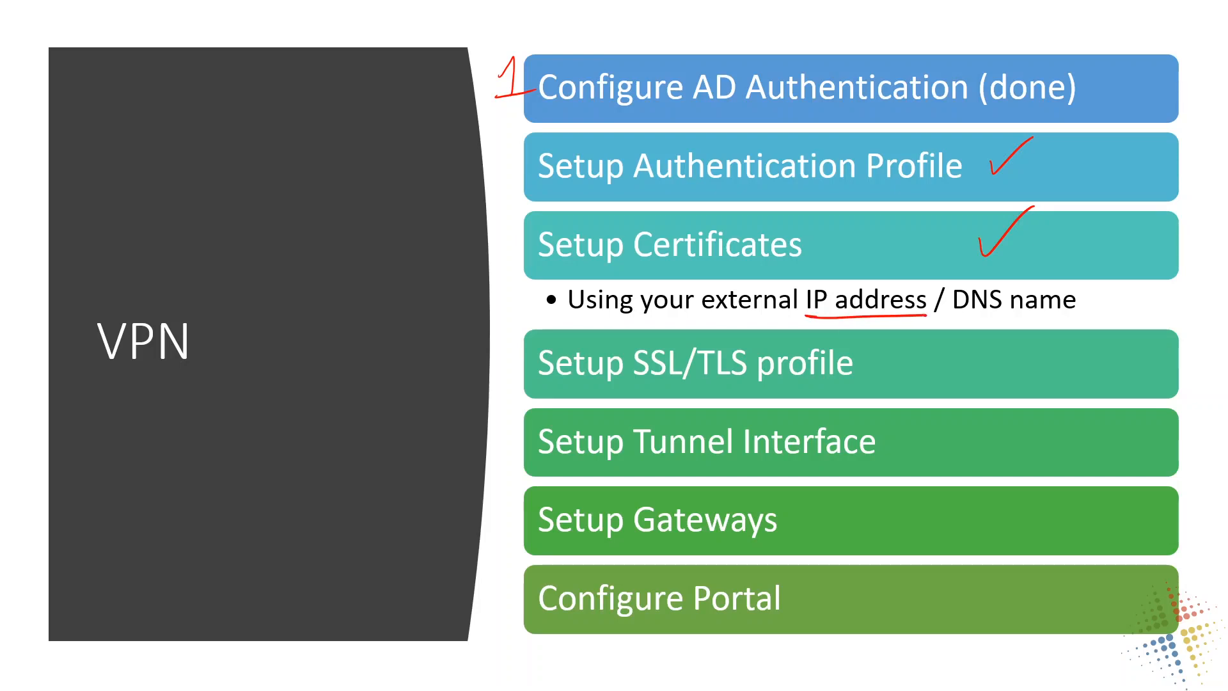
{"action": "left_click_drag", "start_coordinate": [958, 317], "coordinate": [1049, 318]}
{"action": "left_click_drag", "start_coordinate": [994, 362], "coordinate": [1047, 337]}
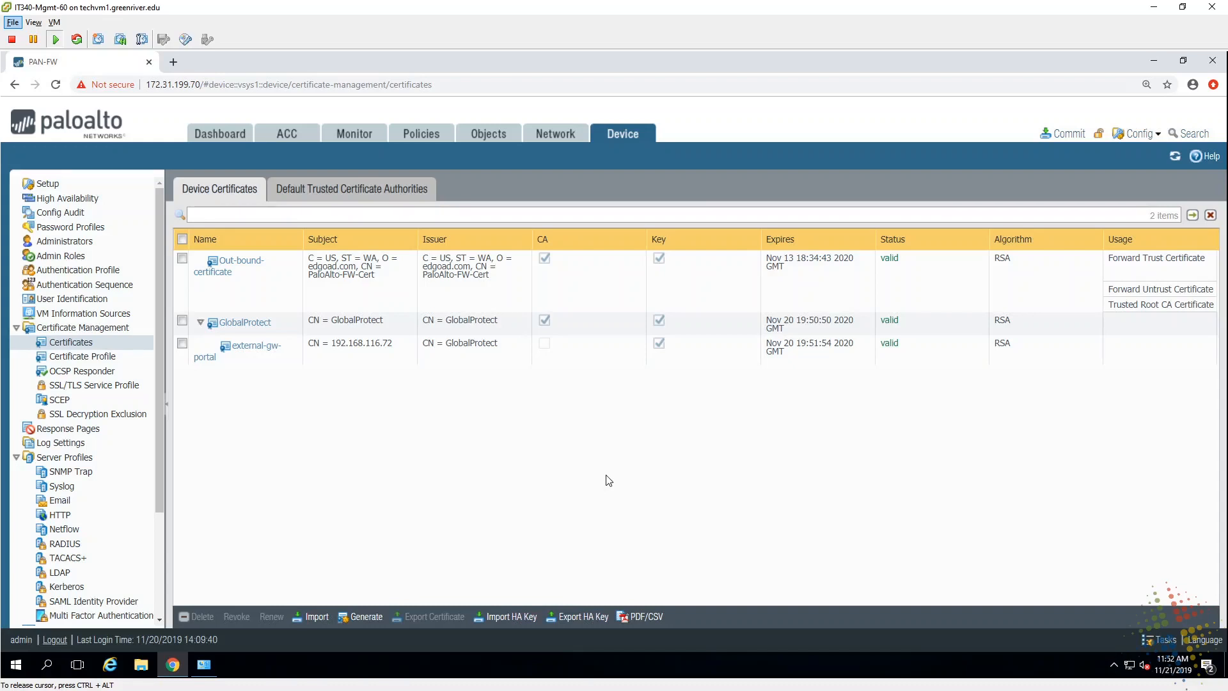
Step: Create SSL/TLS service profile GlobalProtect-sp using external-gw-portal, with minimum version TLSv1.0
{"action": "left_click", "coordinate": [112, 387]}
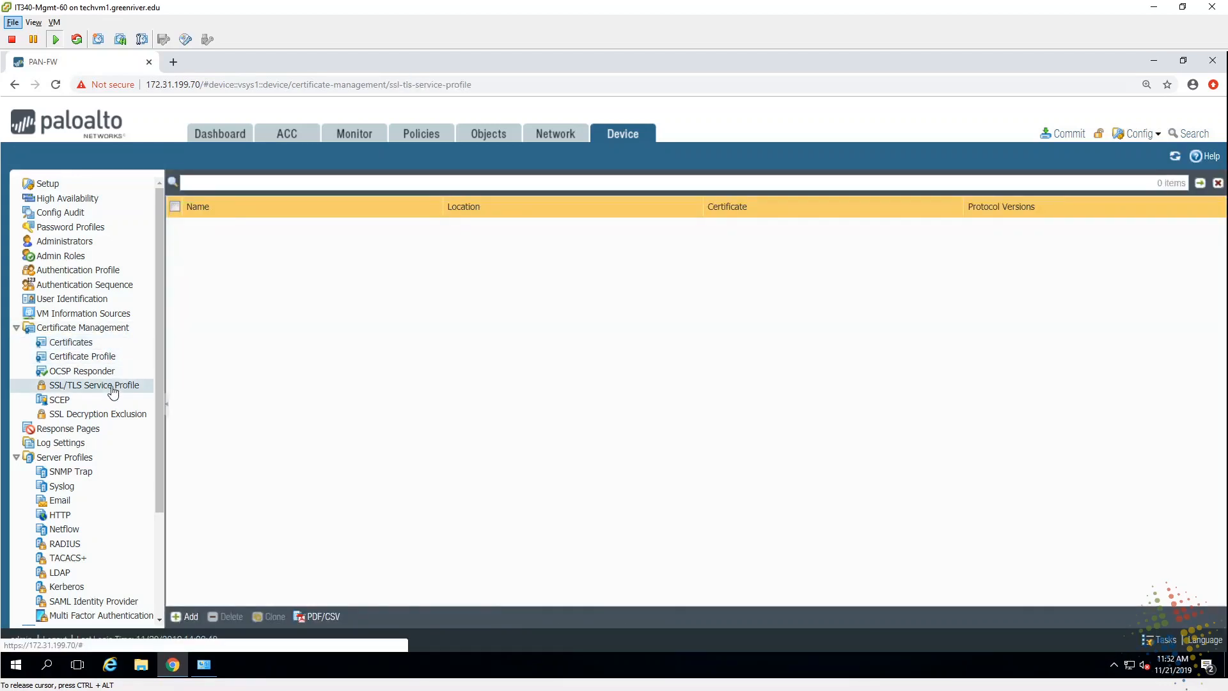
{"action": "left_click", "coordinate": [187, 616]}
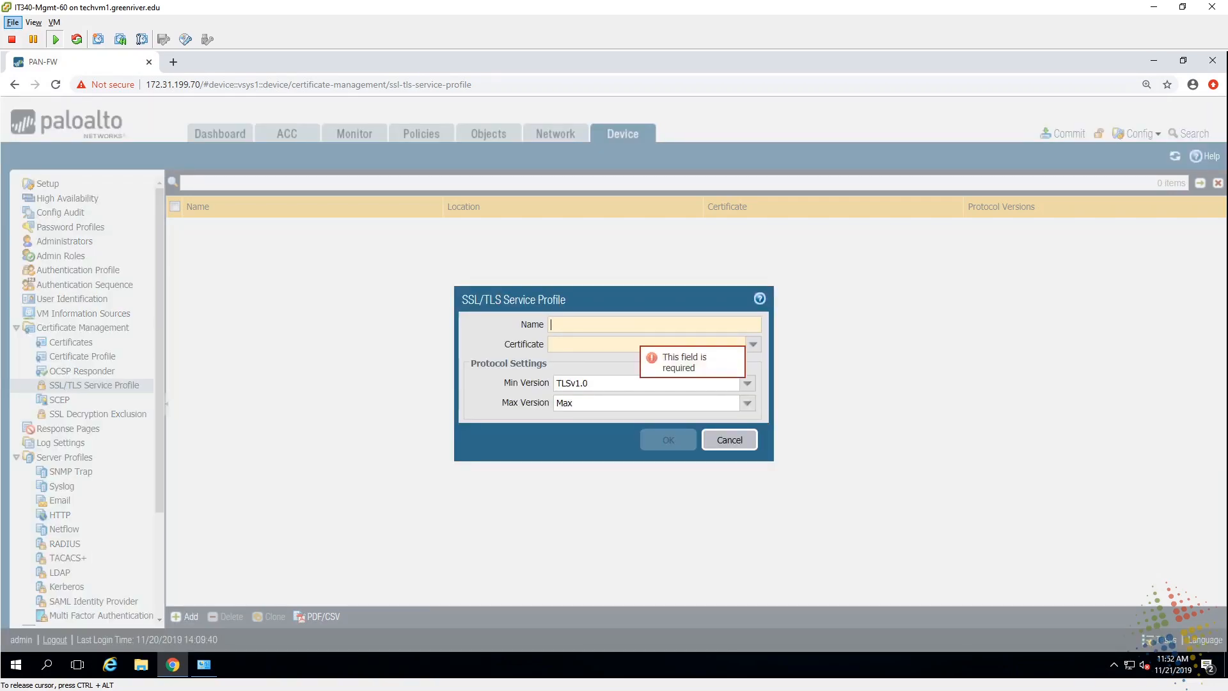
{"action": "type", "text": "GlobalProtect"}
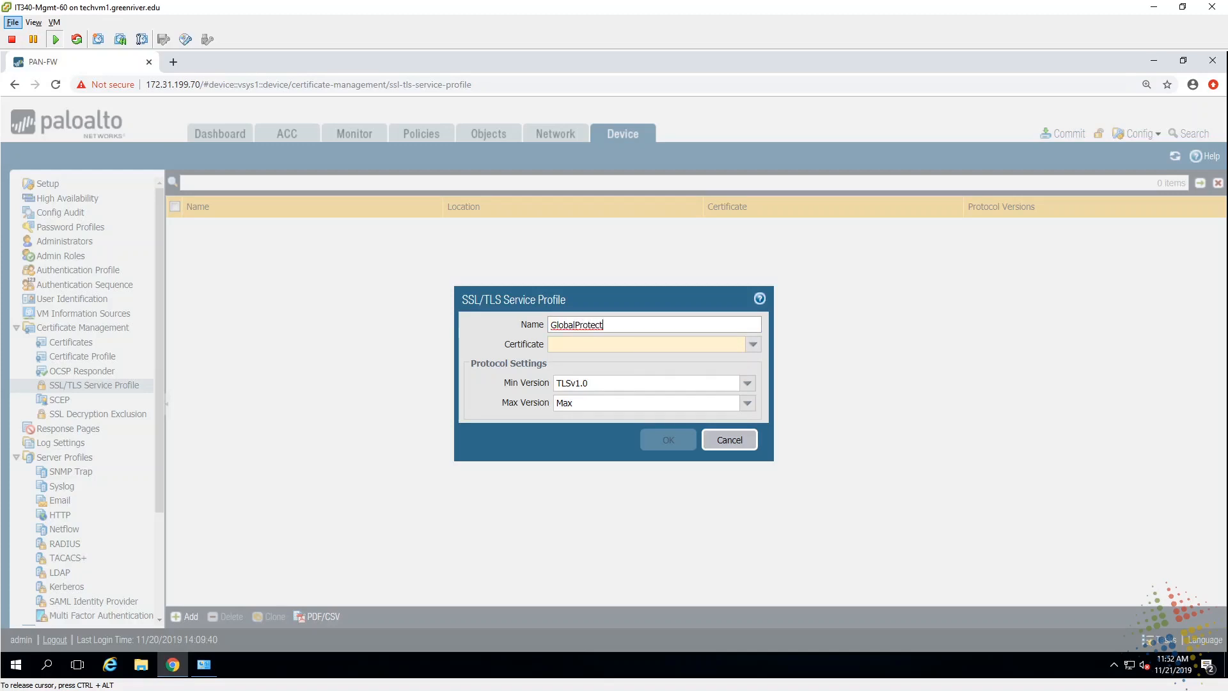
{"action": "type", "text": "-sp"}
{"action": "left_click", "coordinate": [752, 346]}
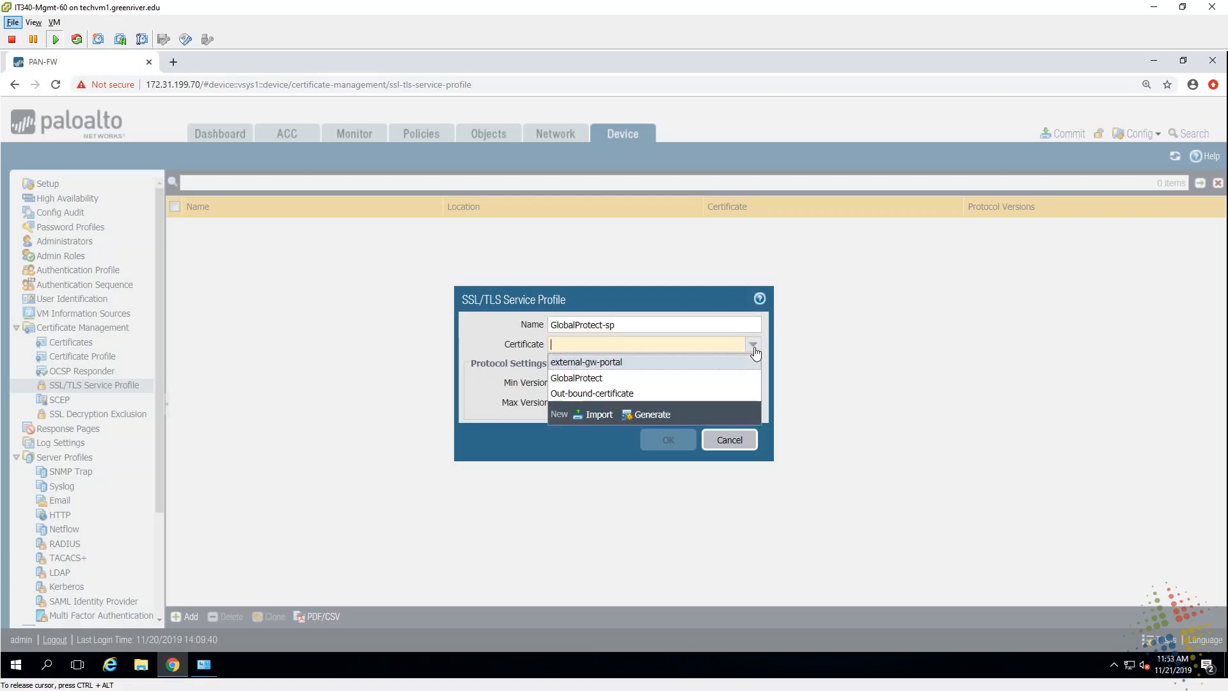
{"action": "left_click", "coordinate": [617, 364]}
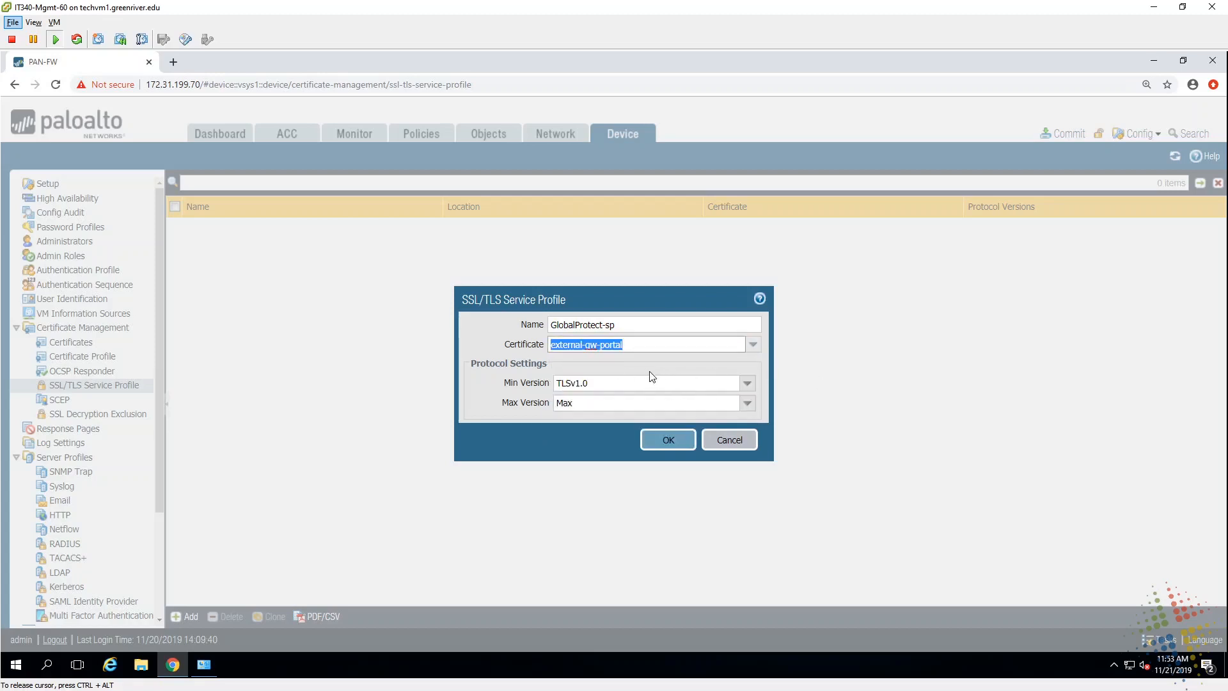
{"action": "left_click", "coordinate": [747, 384]}
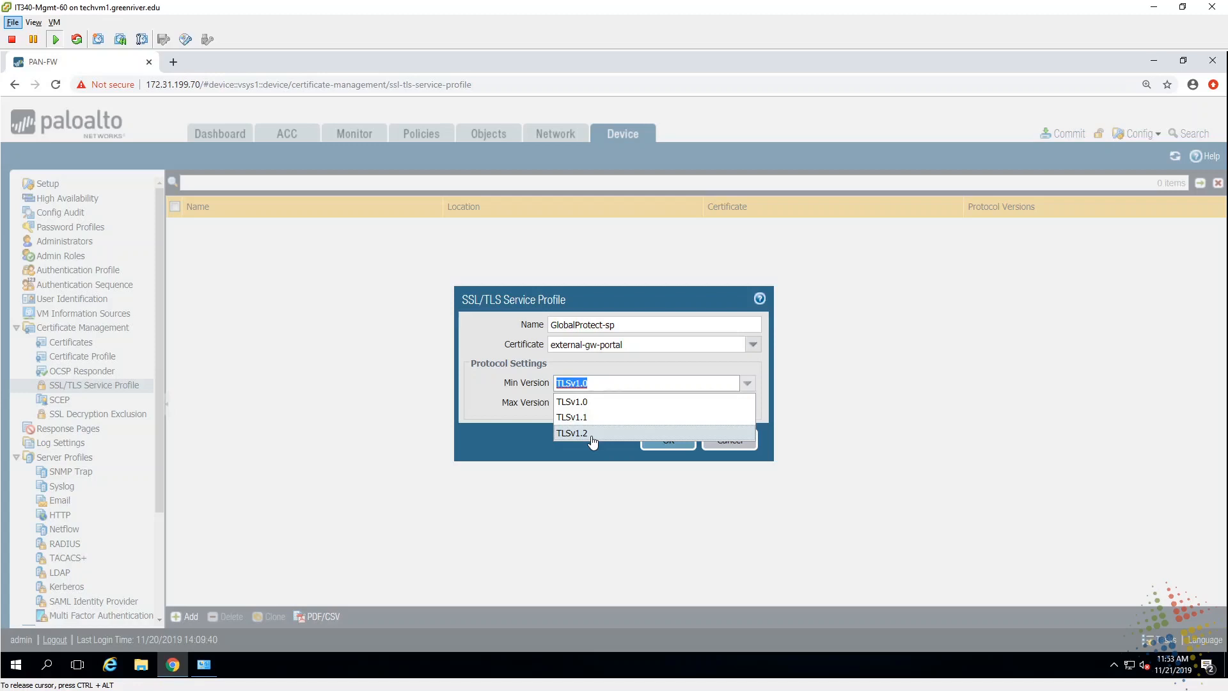
{"action": "left_click", "coordinate": [508, 437]}
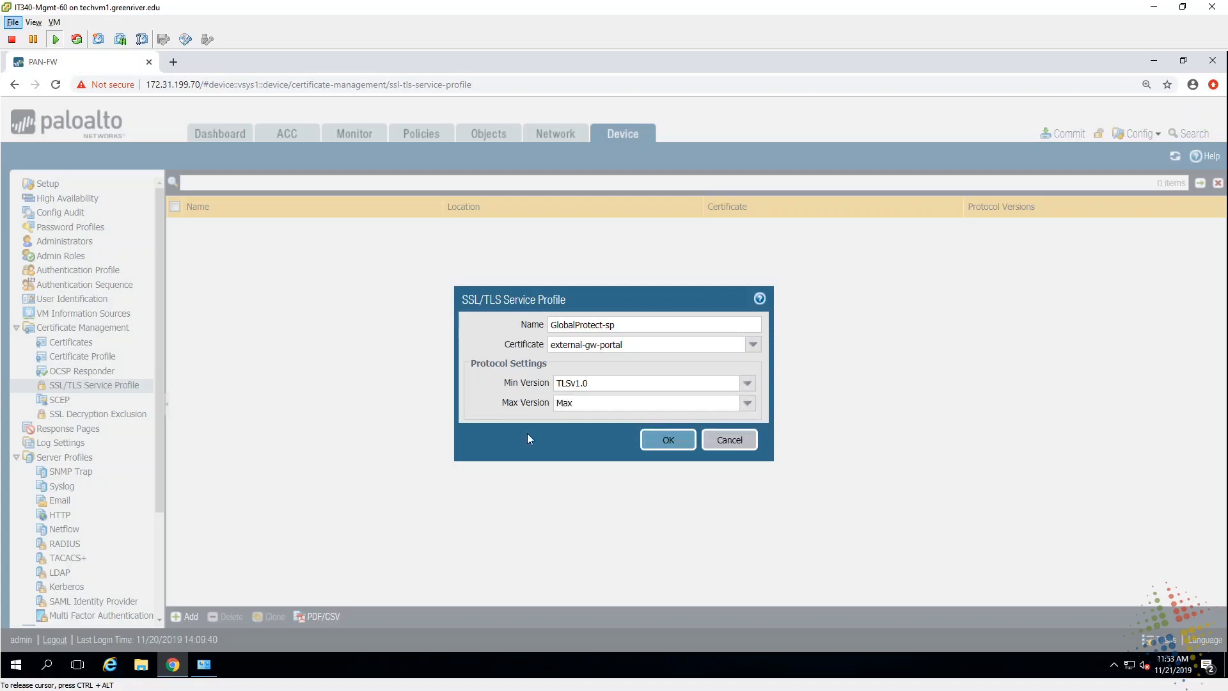
{"action": "left_click", "coordinate": [665, 440]}
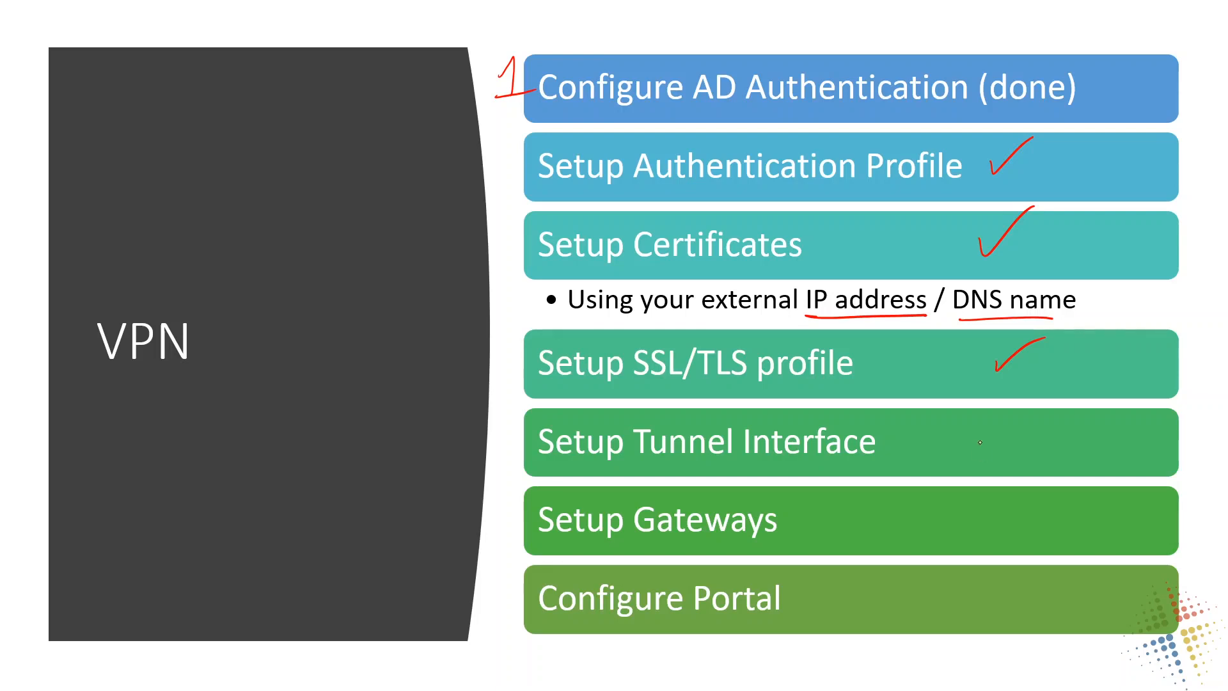
Step: Draw a check mark beside Setup Tunnel Interface on the VPN checklist slide
{"action": "left_click_drag", "start_coordinate": [984, 438], "coordinate": [1045, 407]}
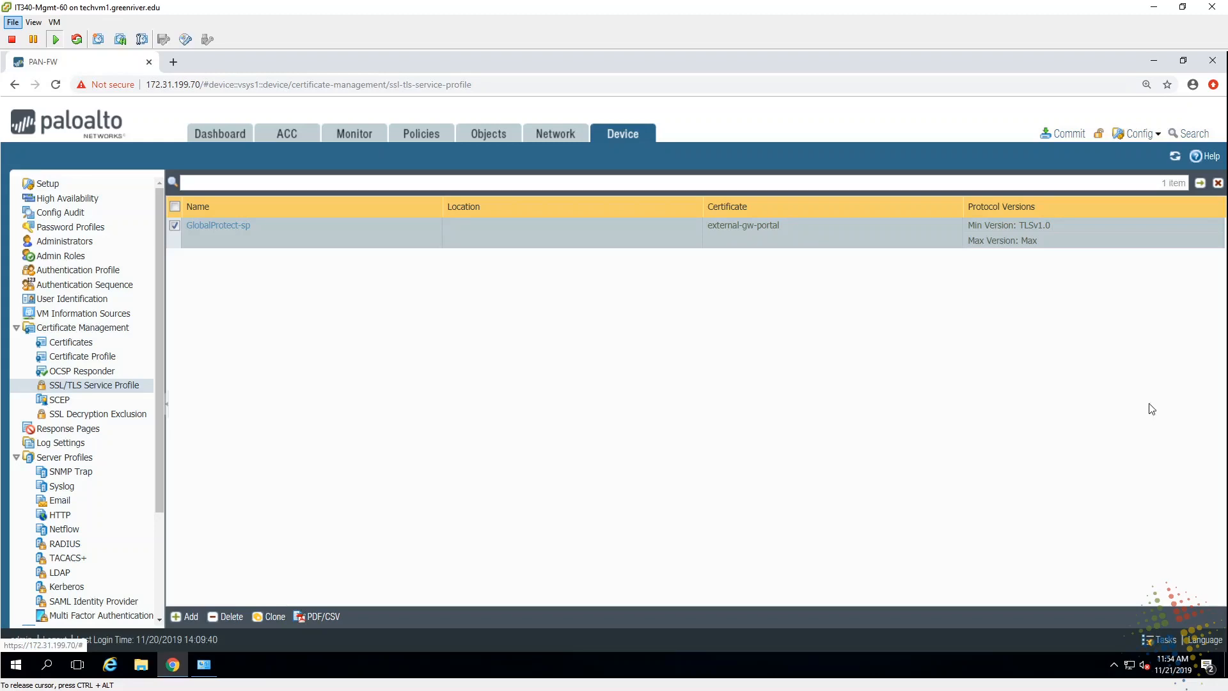
Step: Go to Network > Interfaces > Tunnel and begin adding a new tunnel interface
{"action": "left_click", "coordinate": [565, 135]}
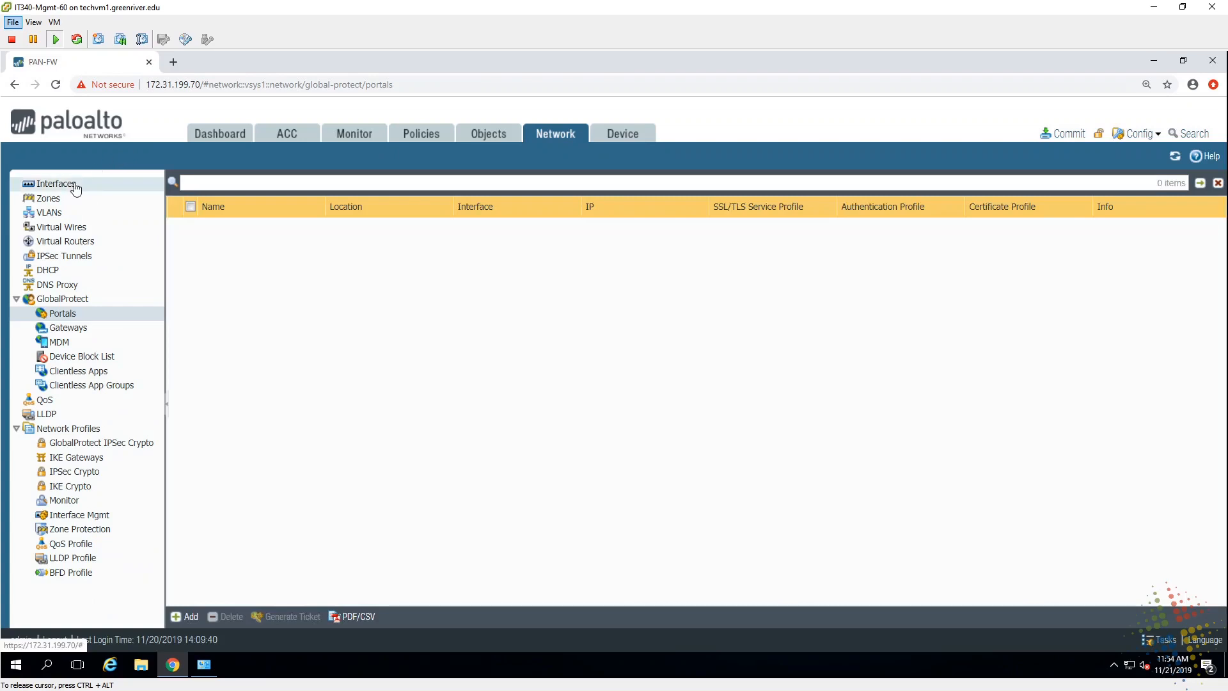
{"action": "left_click", "coordinate": [75, 186]}
{"action": "left_click", "coordinate": [194, 188]}
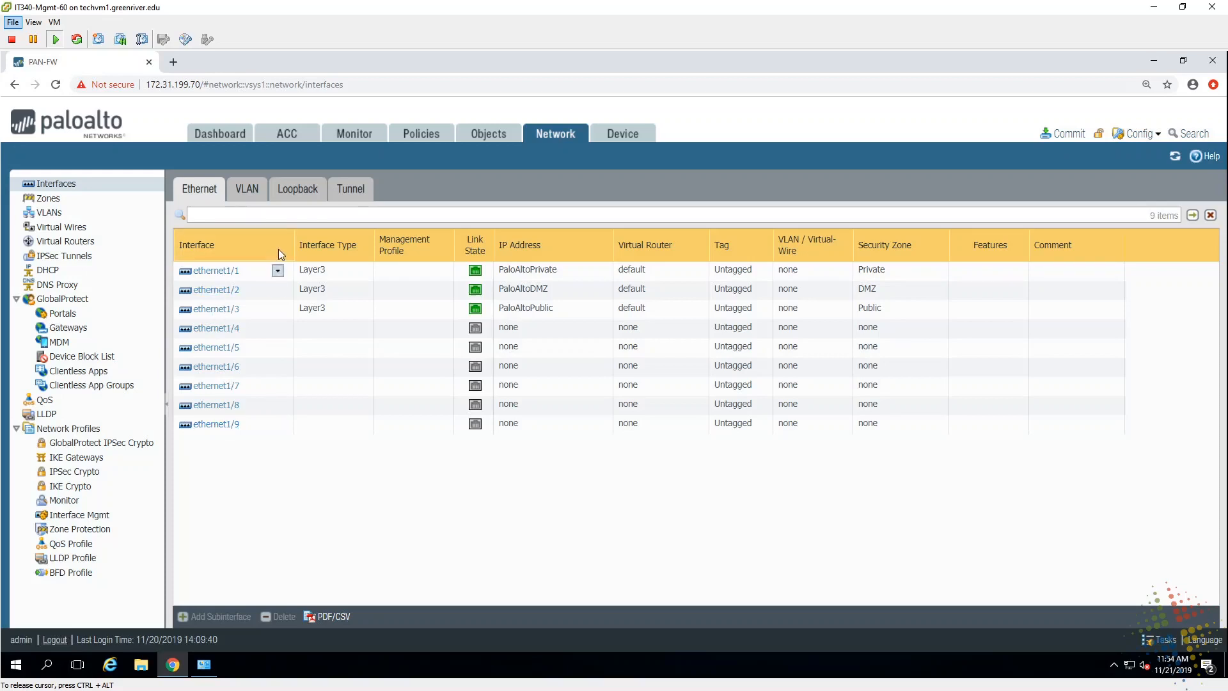
{"action": "left_click", "coordinate": [363, 191]}
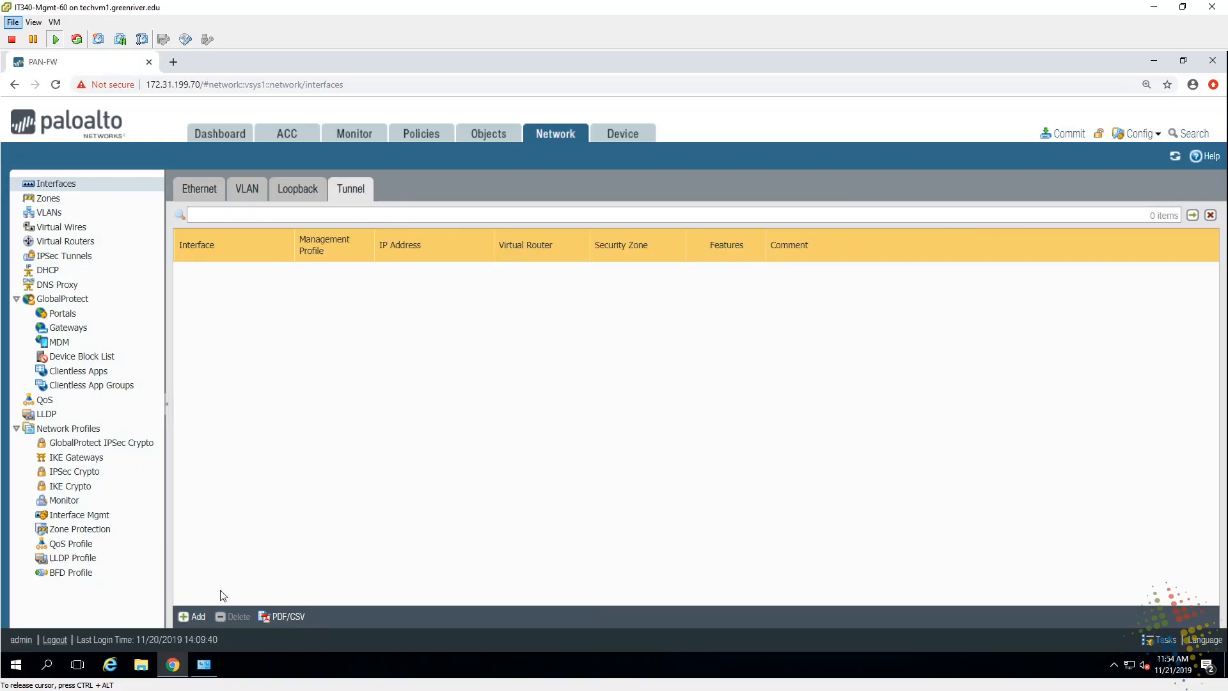
{"action": "left_click", "coordinate": [183, 618]}
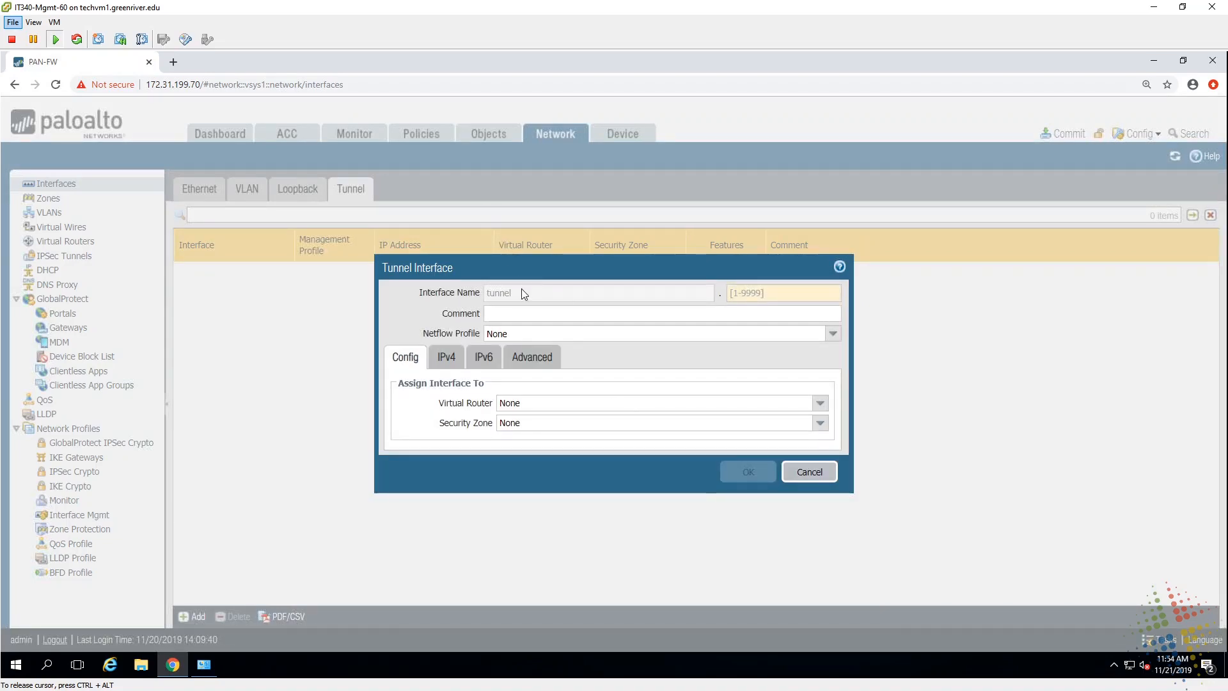
Step: Enter interface number 11 for the new tunnel, restarting the form once
{"action": "double_click", "coordinate": [485, 293]}
{"action": "left_click", "coordinate": [747, 293]}
{"action": "key", "text": "Escape"}
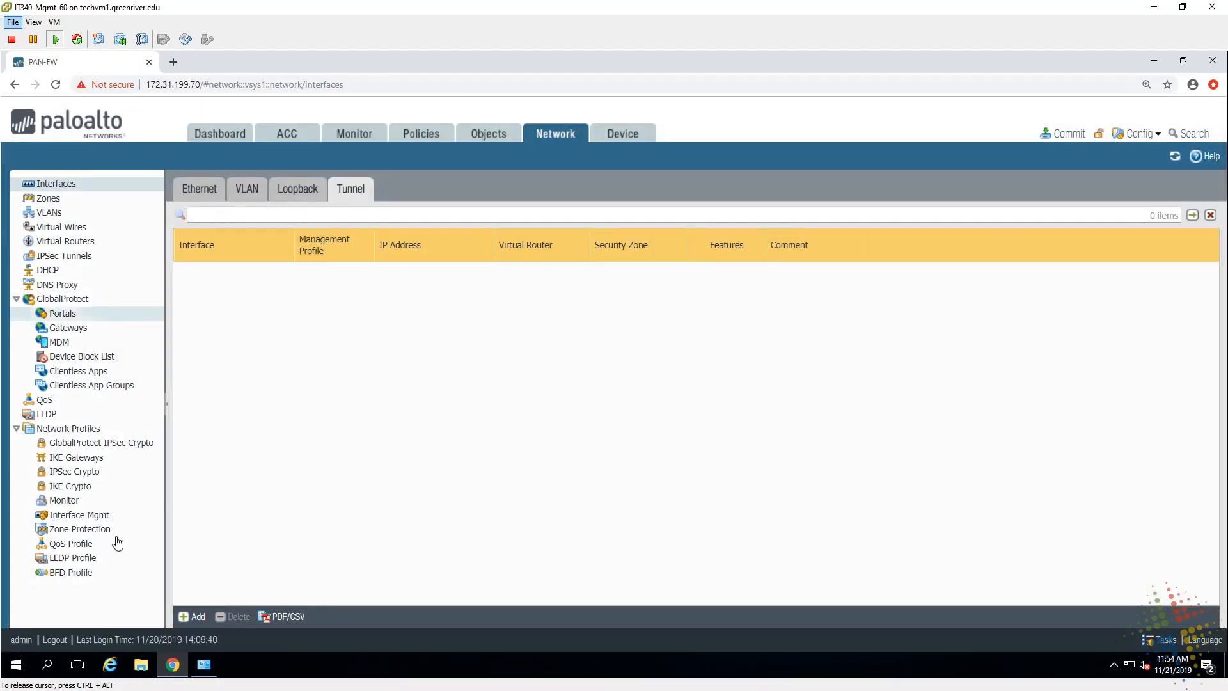
{"action": "left_click", "coordinate": [187, 616]}
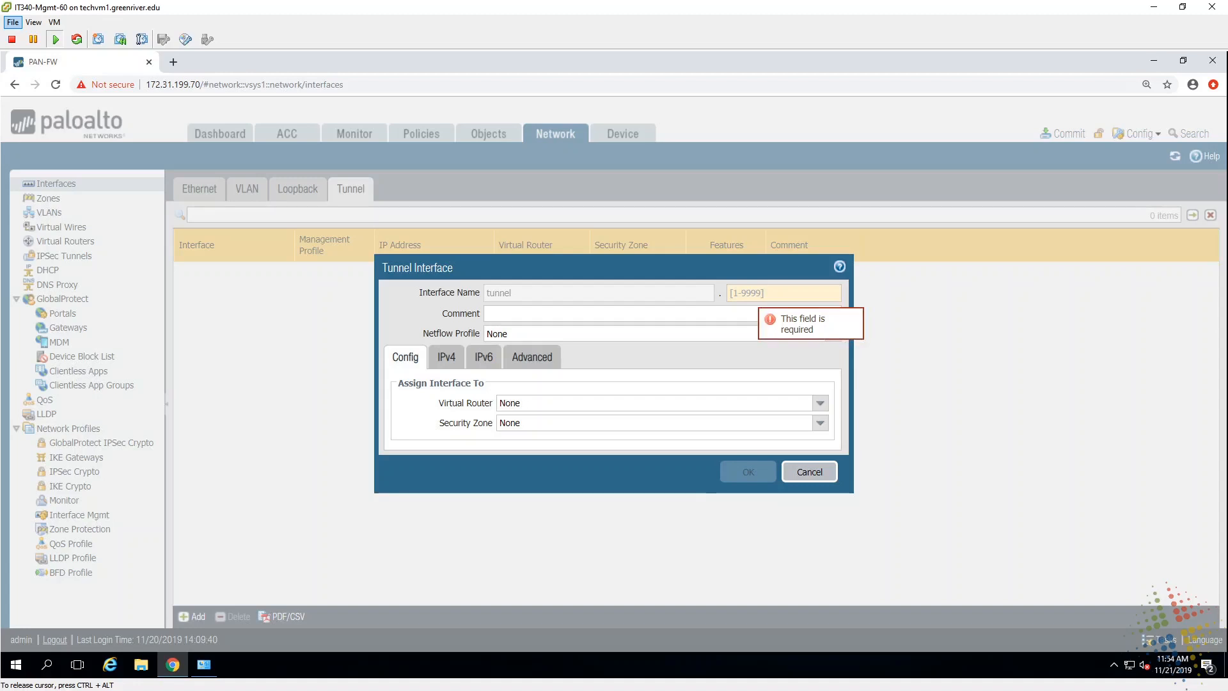
{"action": "left_click", "coordinate": [783, 292]}
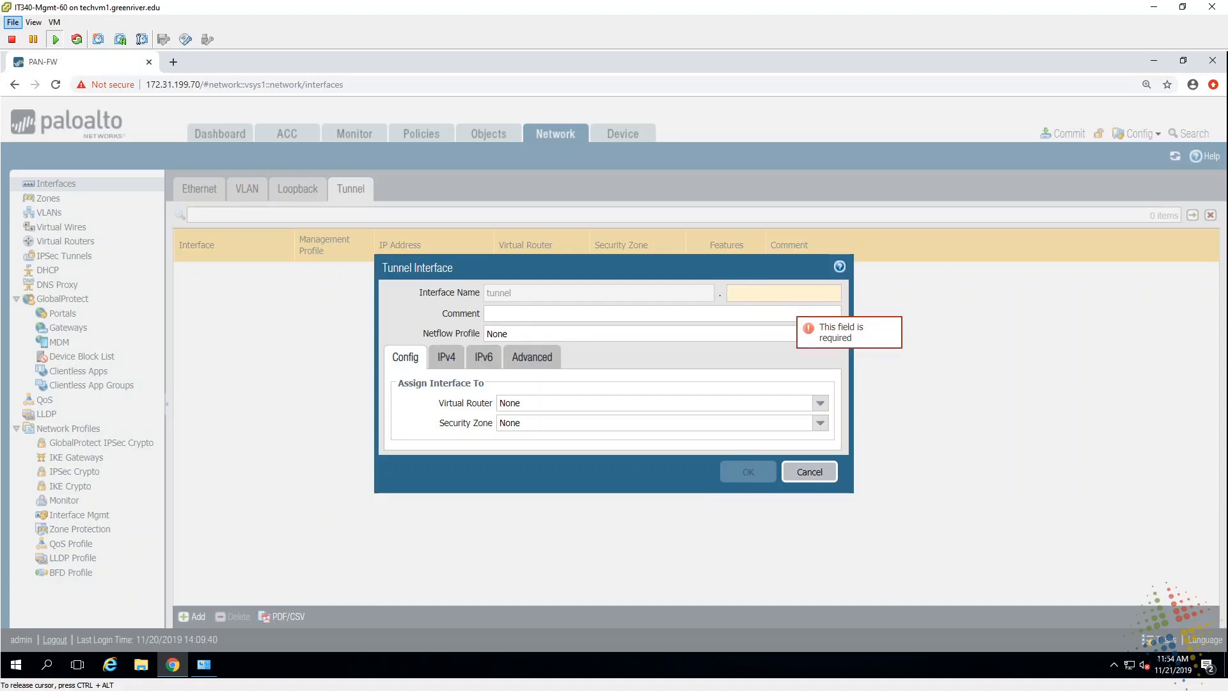
{"action": "type", "text": "11"}
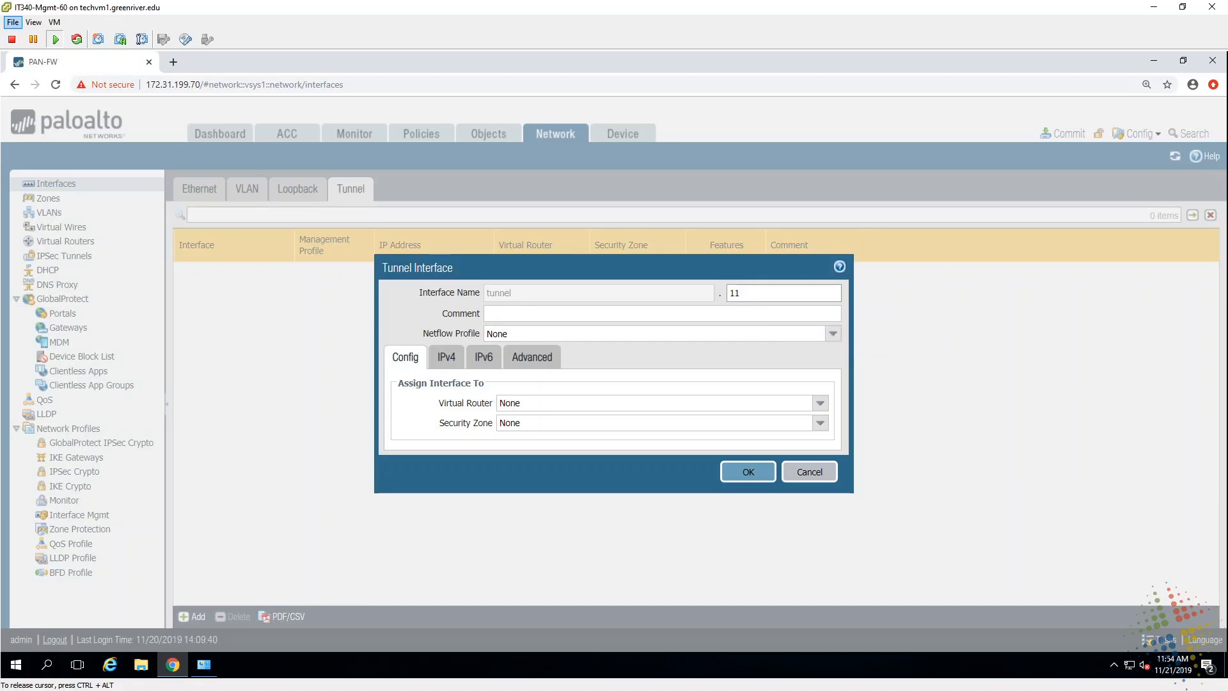
Step: Assign tunnel.11 to the default virtual router and Private zone, then save it
{"action": "left_click", "coordinate": [820, 403]}
{"action": "left_click", "coordinate": [644, 438]}
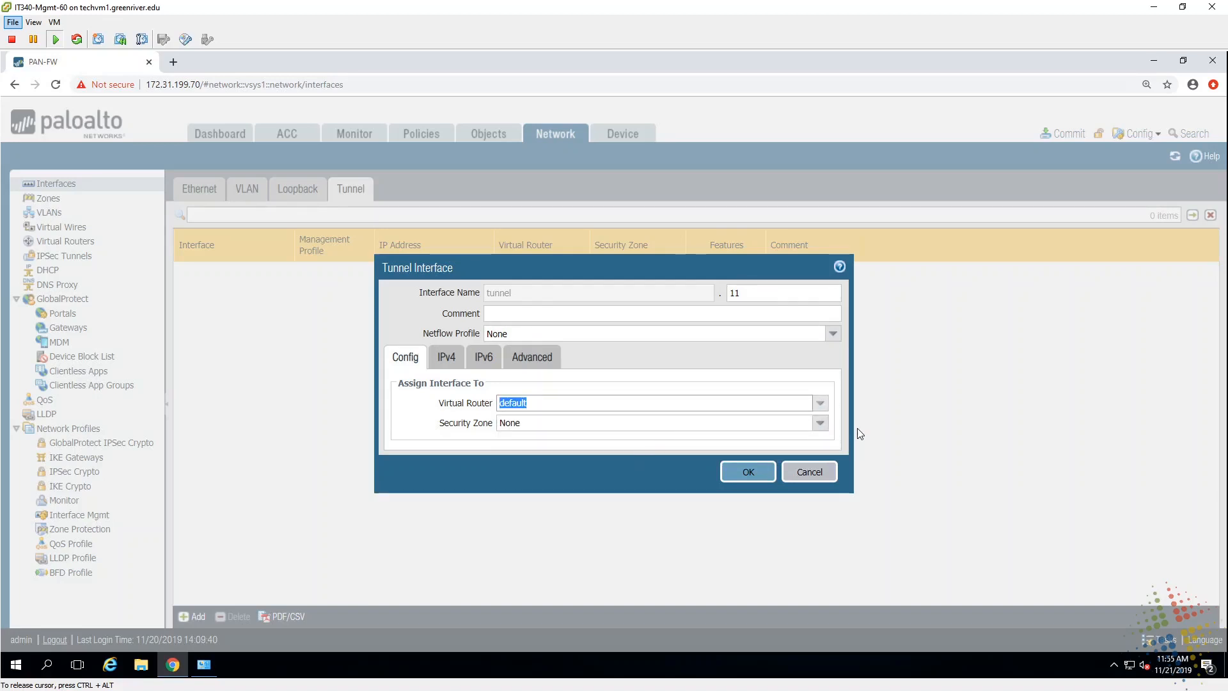
{"action": "left_click", "coordinate": [821, 426]}
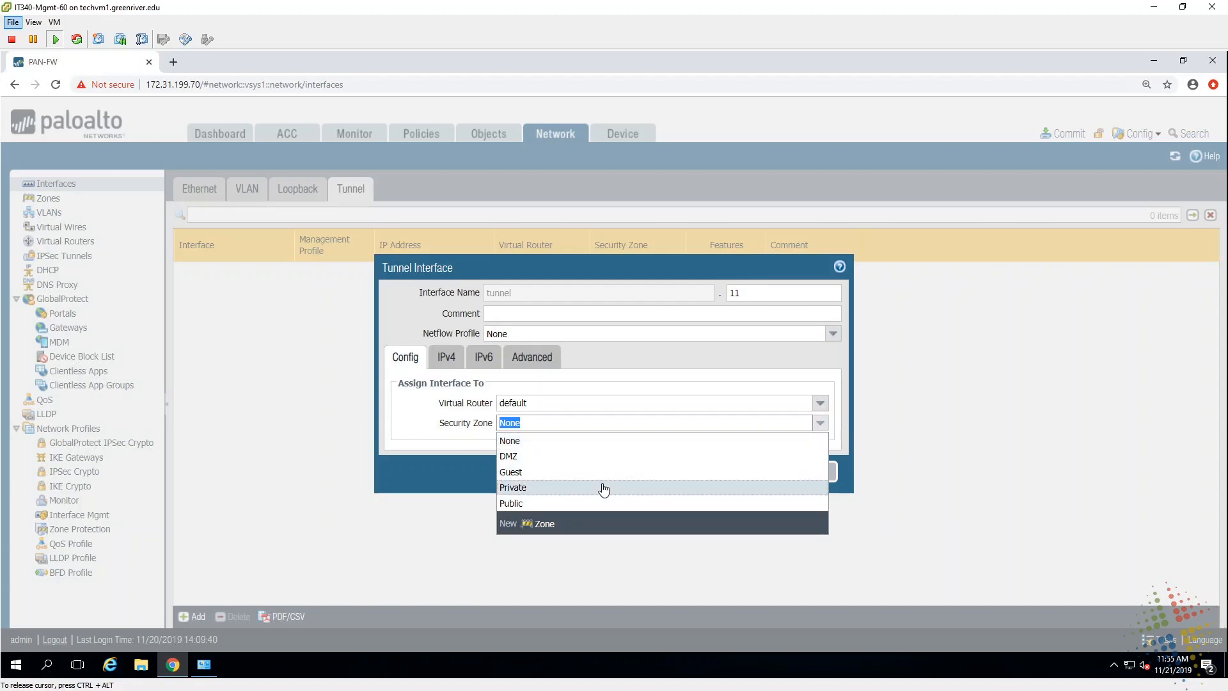
{"action": "left_click", "coordinate": [603, 488]}
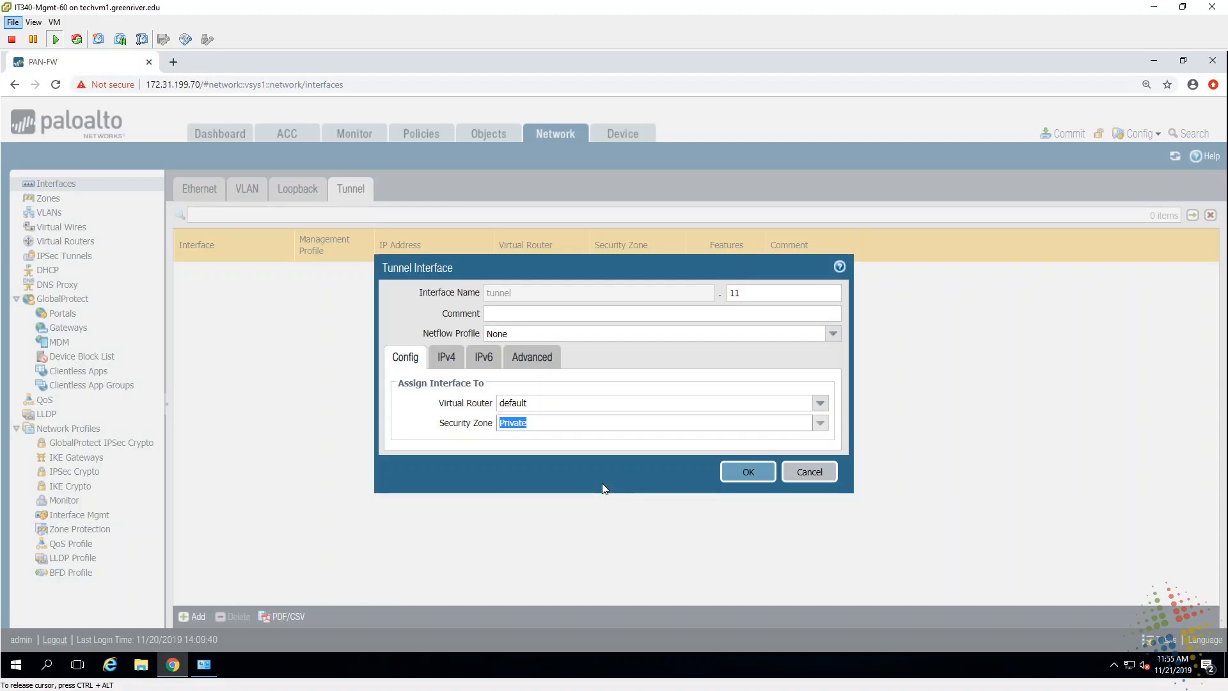
{"action": "left_click", "coordinate": [746, 474]}
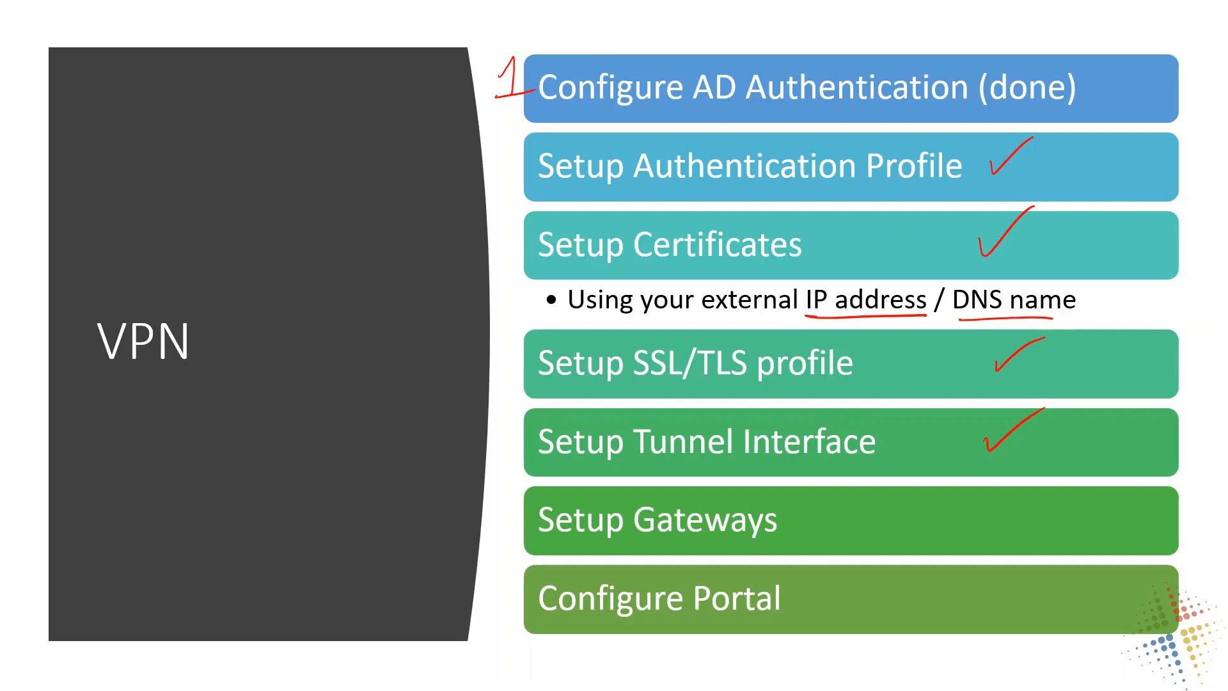
Step: Ink a bracket around Setup Gateways and Configure Portal and write Prep beside the preparation steps
{"action": "mouse_move", "coordinate": [565, 481]}
{"action": "left_mouse_down"}
{"action": "mouse_move", "coordinate": [504, 549]}
{"action": "mouse_move", "coordinate": [510, 645]}
{"action": "mouse_move", "coordinate": [571, 646]}
{"action": "left_mouse_up"}
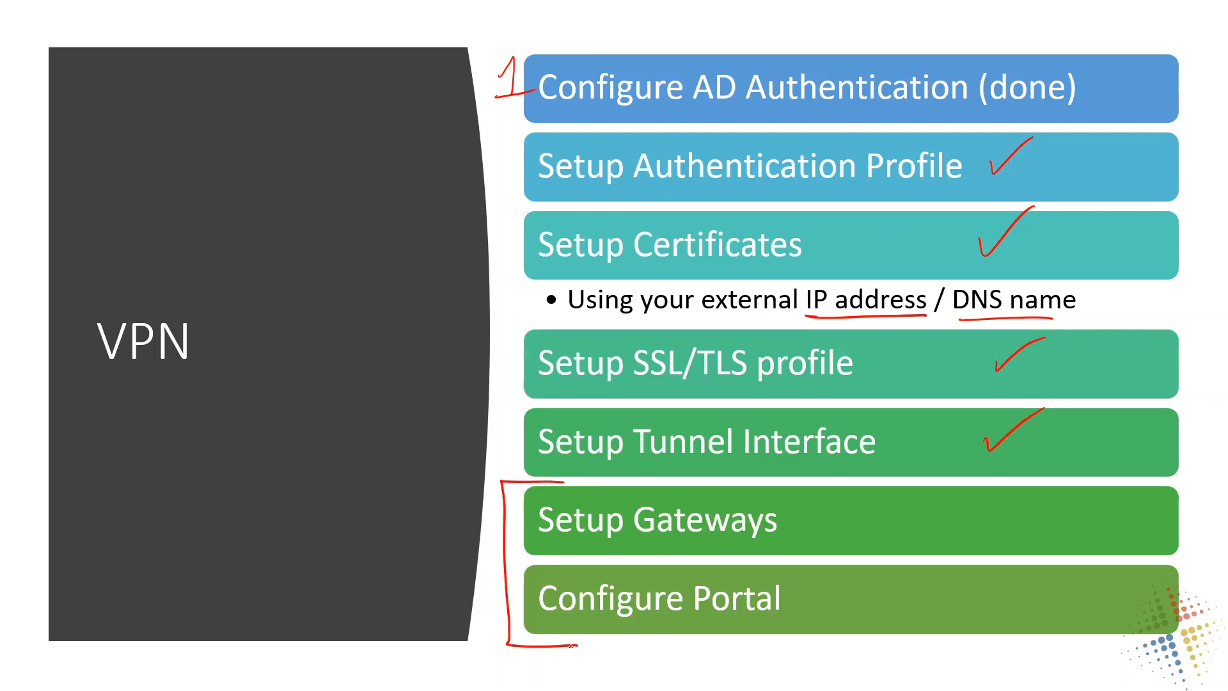
{"action": "mouse_move", "coordinate": [486, 470]}
{"action": "left_mouse_down"}
{"action": "mouse_move", "coordinate": [509, 306]}
{"action": "mouse_move", "coordinate": [476, 323]}
{"action": "left_mouse_up"}
{"action": "left_click_drag", "start_coordinate": [369, 417], "coordinate": [387, 415]}
Step: Draw an arrow toward Setup Gateways, fix the stroke, and switch back to the firewall
{"action": "left_click_drag", "start_coordinate": [433, 534], "coordinate": [473, 553]}
{"action": "left_click_drag", "start_coordinate": [445, 523], "coordinate": [478, 555]}
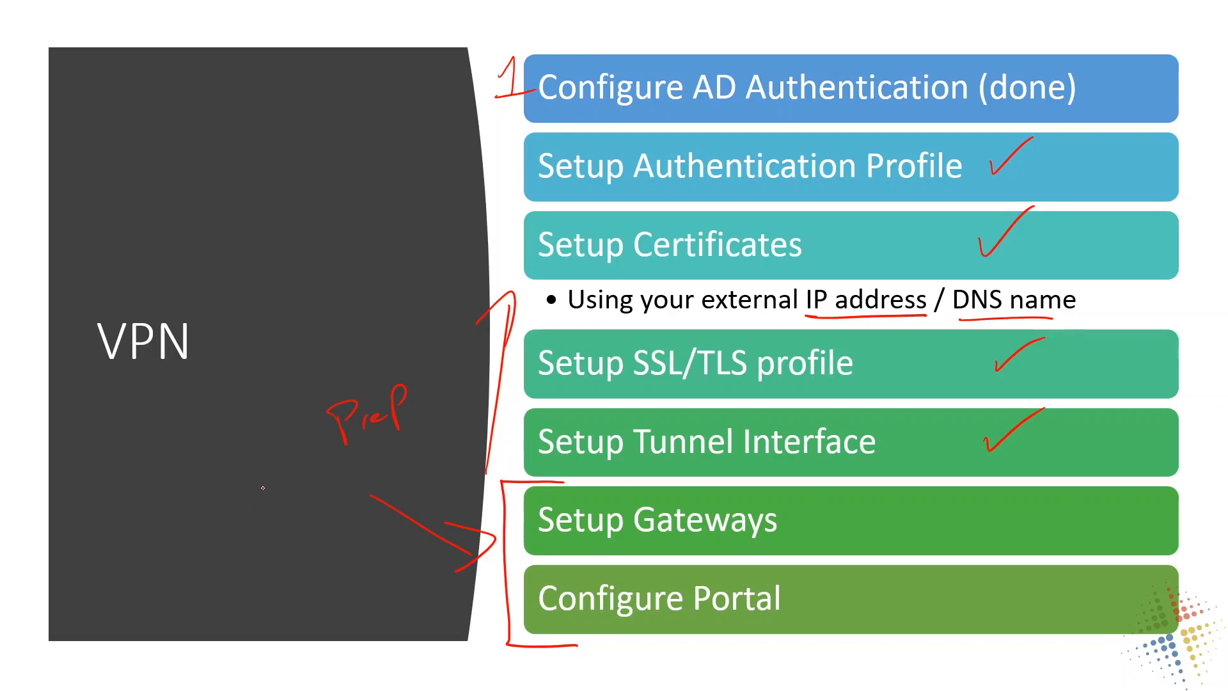
{"action": "key", "text": "ctrl+z"}
{"action": "left_click_drag", "start_coordinate": [330, 477], "coordinate": [331, 505]}
{"action": "left_click_drag", "start_coordinate": [329, 478], "coordinate": [328, 482]}
{"action": "key", "text": "alt+Tab"}
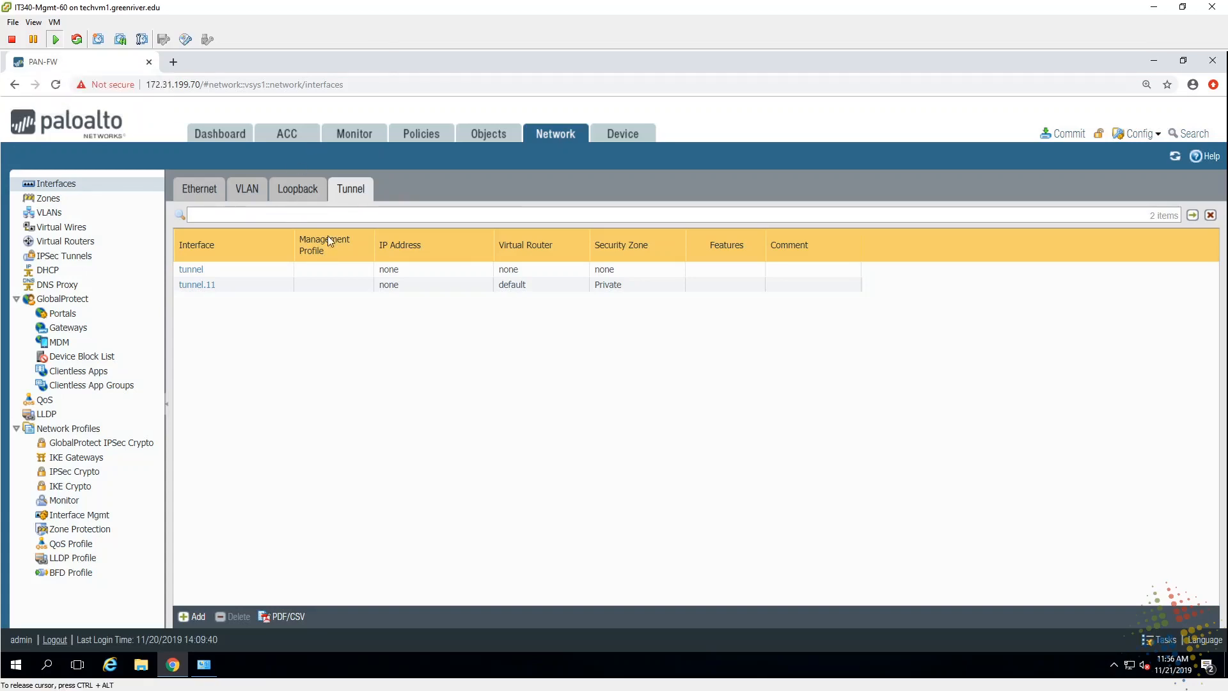
Step: Start a new GlobalProtect gateway named gp-ext-gateway
{"action": "left_click", "coordinate": [554, 138]}
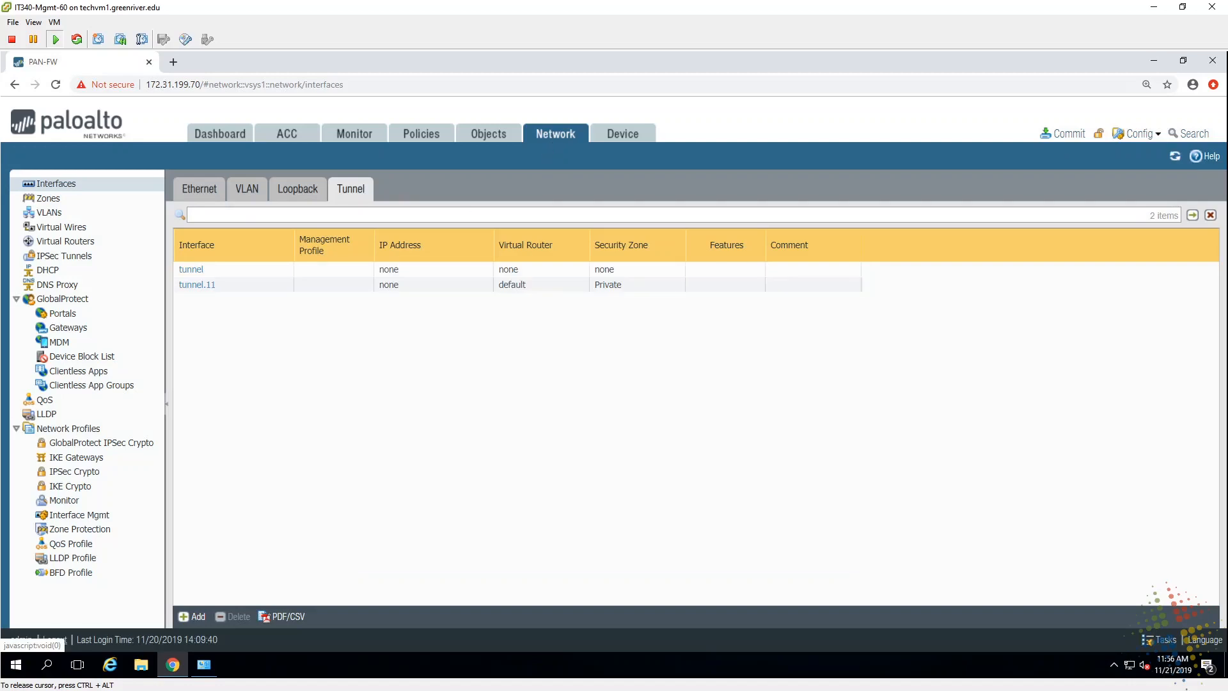
{"action": "left_click", "coordinate": [94, 335]}
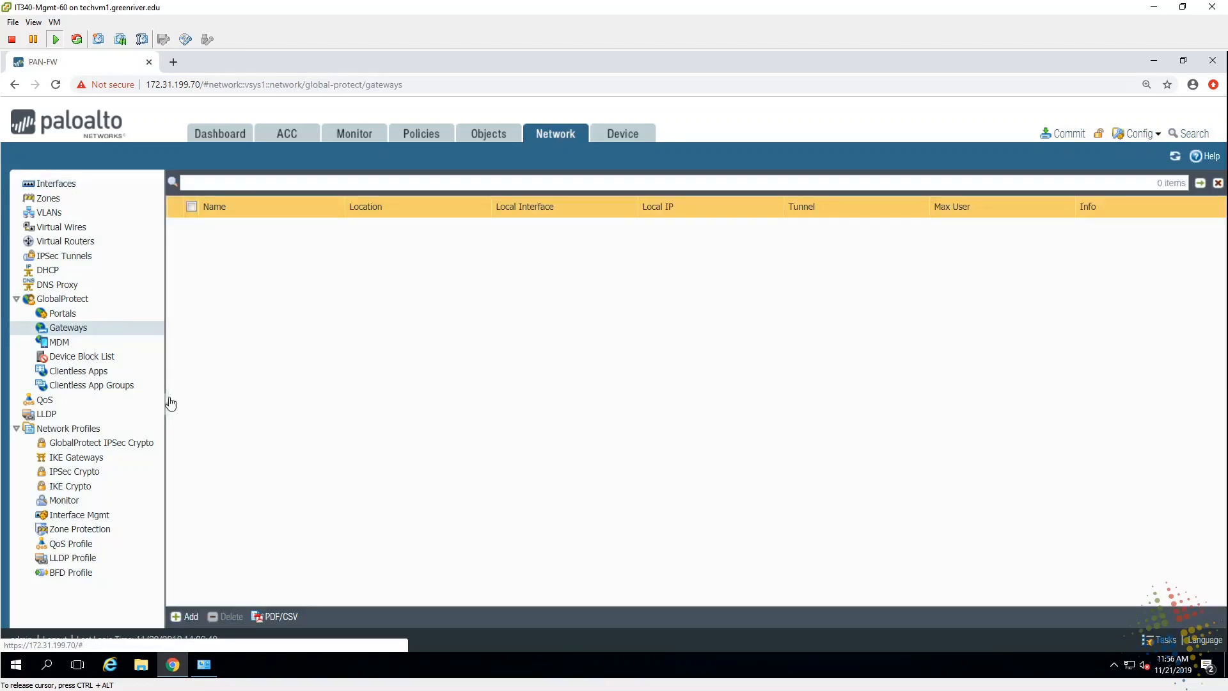
{"action": "left_click", "coordinate": [189, 617]}
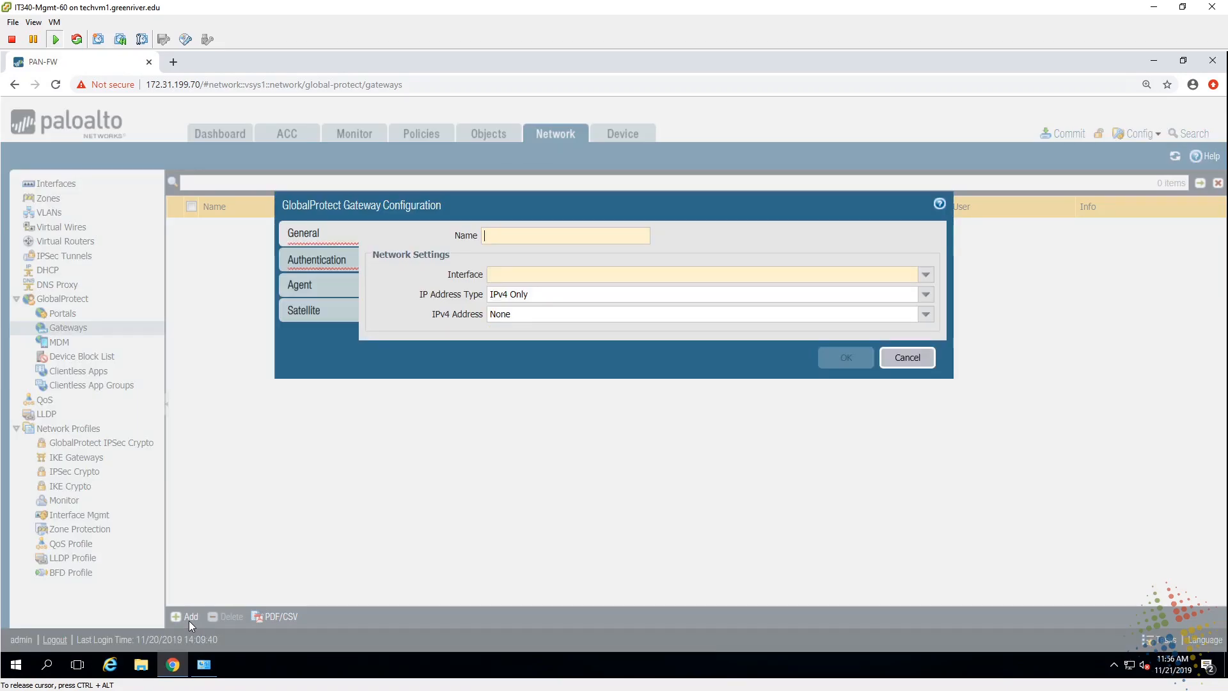
{"action": "type", "text": "gp-"}
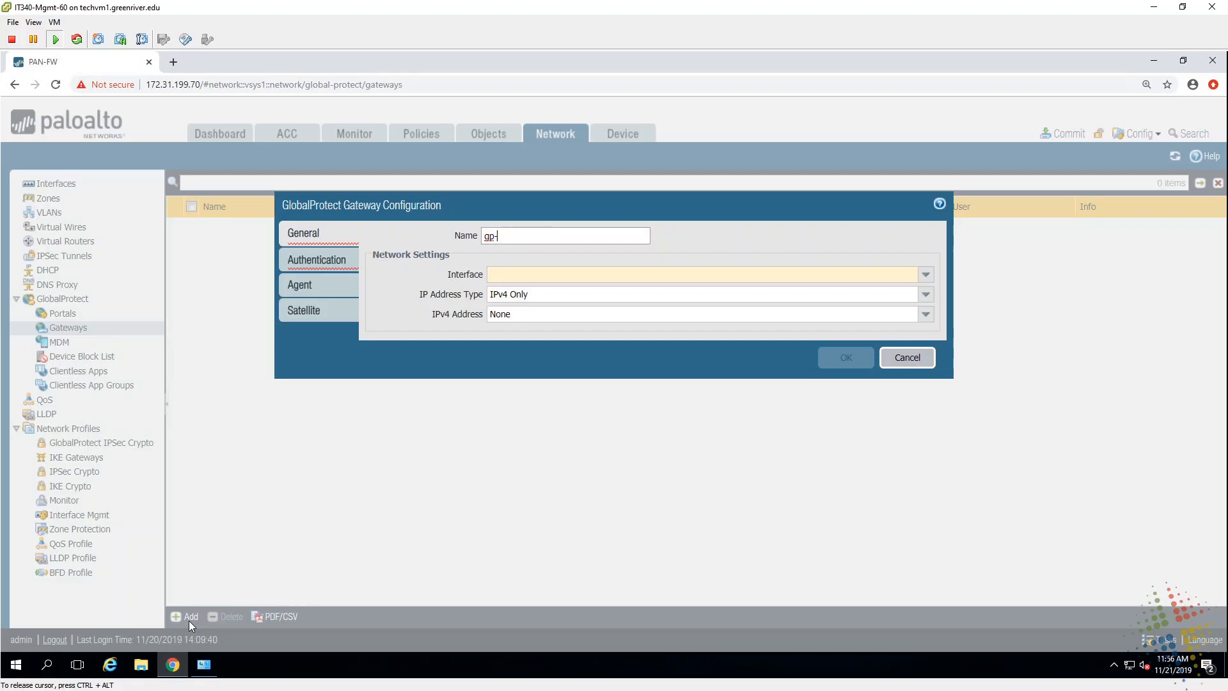
{"action": "type", "text": "ext-gateway"}
Step: Bind the gateway to ethernet1/3, IPv4 Only, with address PaloAltoPublic
{"action": "left_click", "coordinate": [925, 276]}
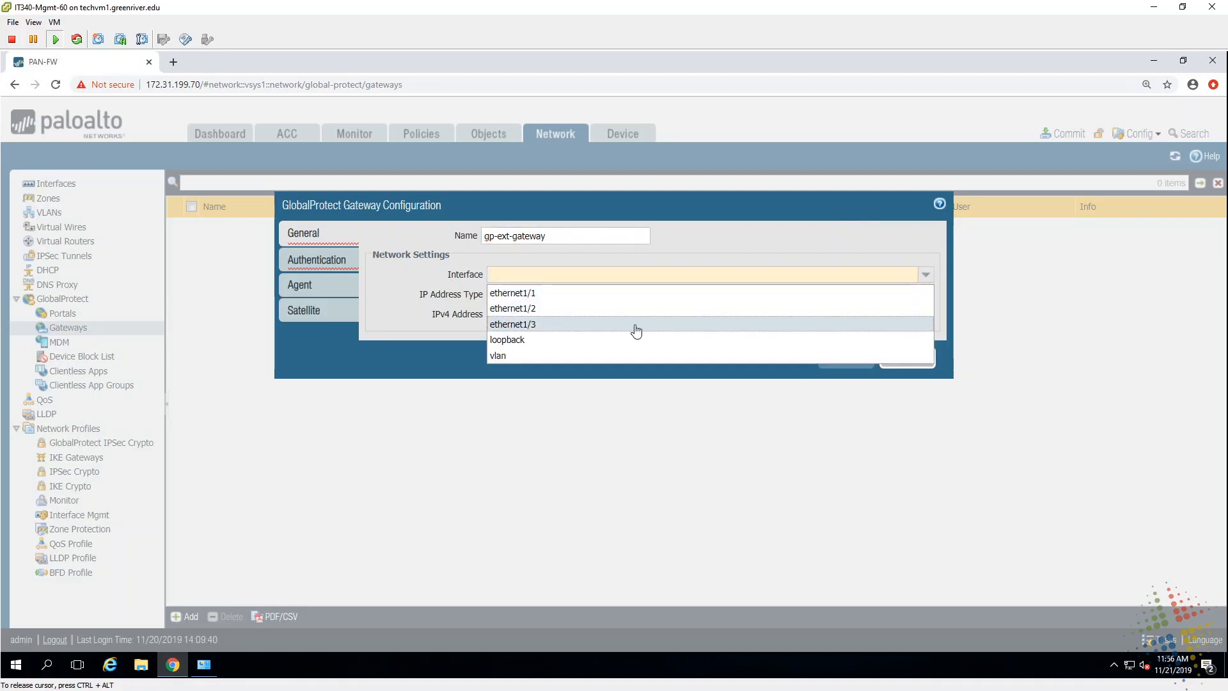
{"action": "left_click", "coordinate": [636, 324]}
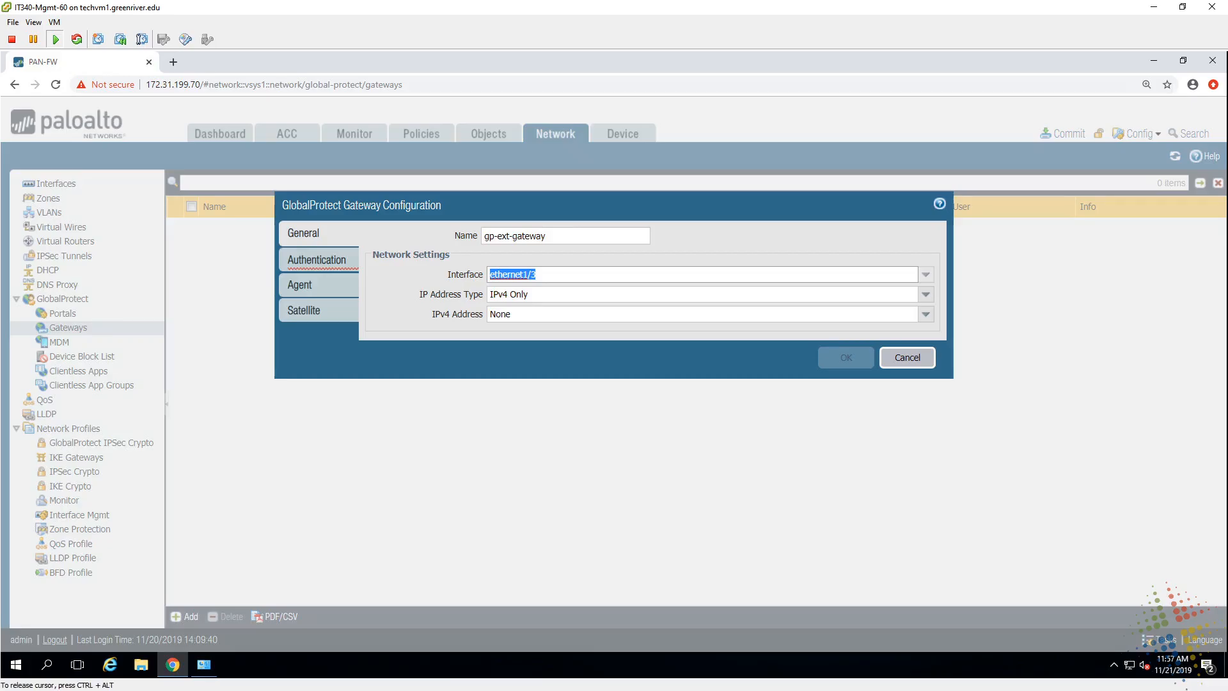
{"action": "left_click", "coordinate": [508, 294]}
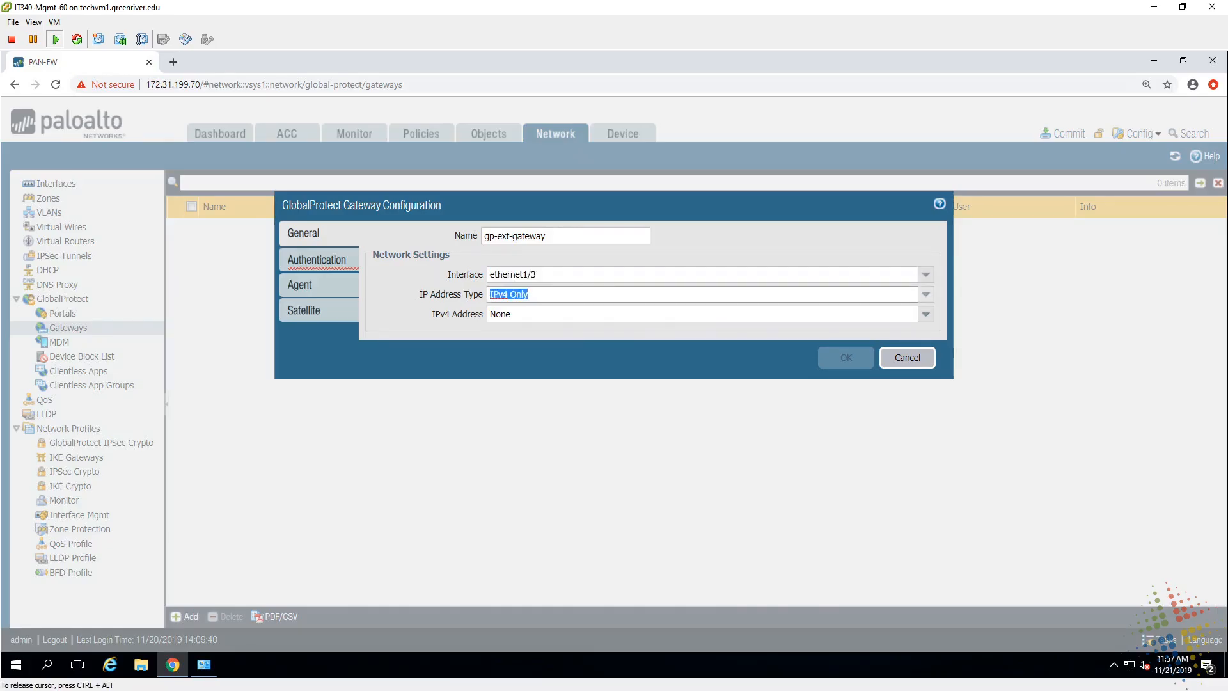
{"action": "left_click", "coordinate": [924, 315]}
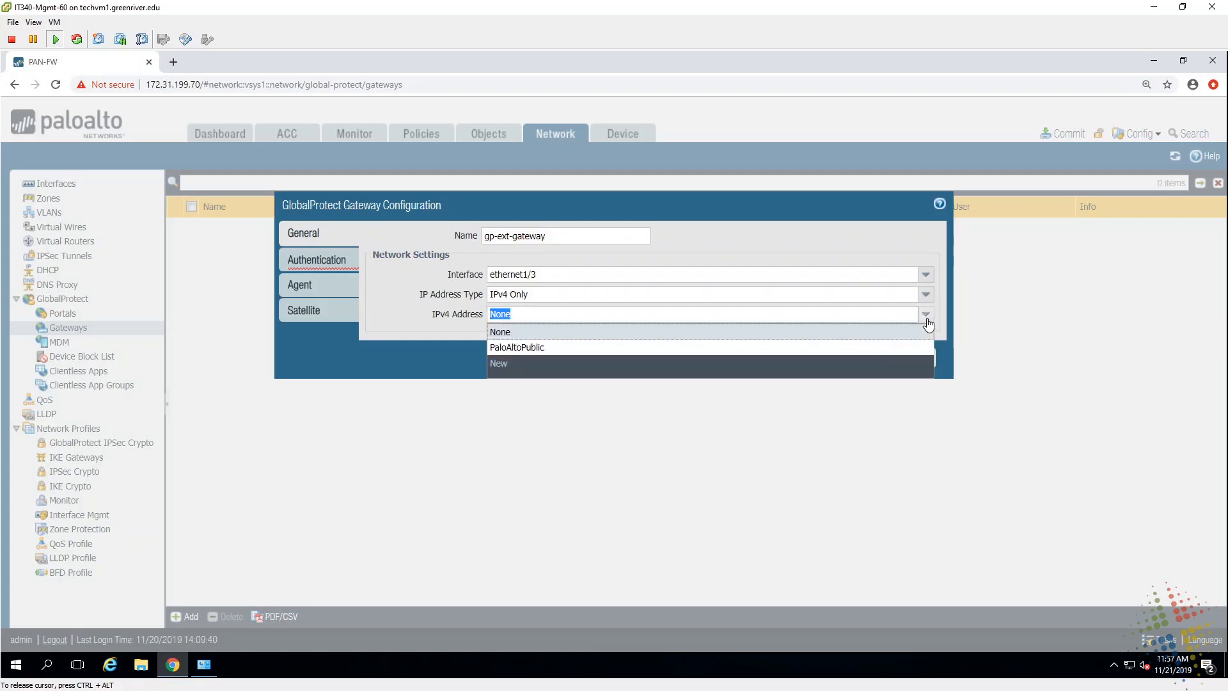
{"action": "left_click", "coordinate": [553, 349]}
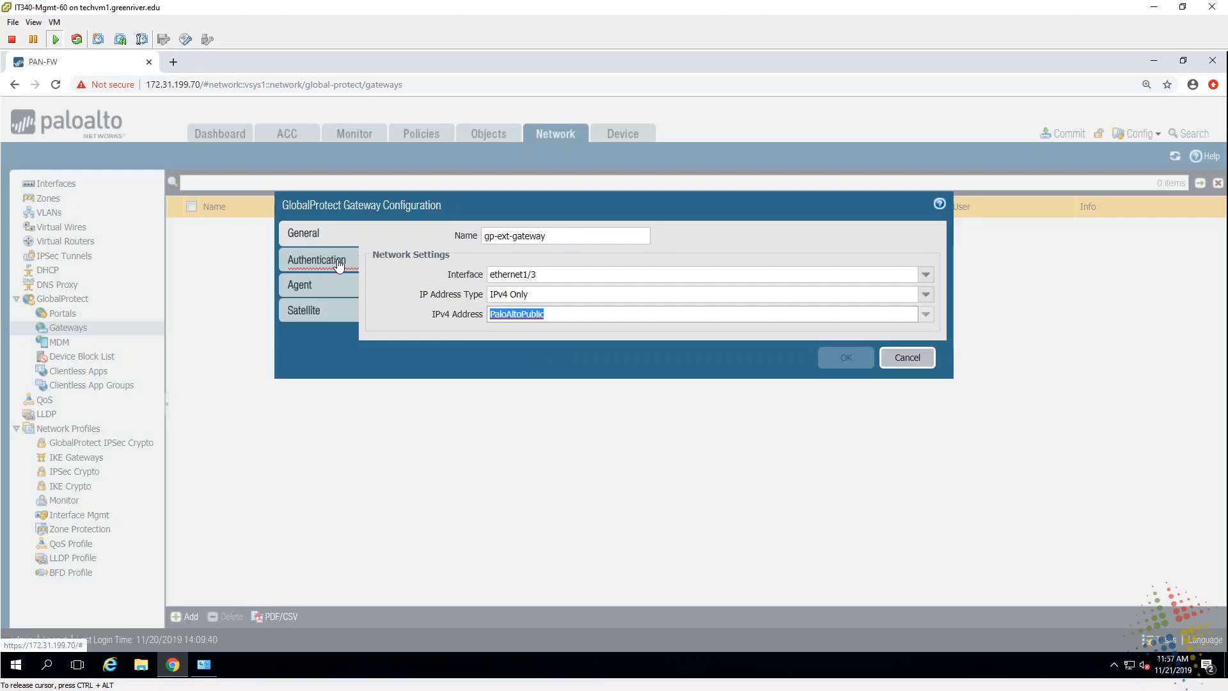
{"action": "left_click", "coordinate": [339, 262]}
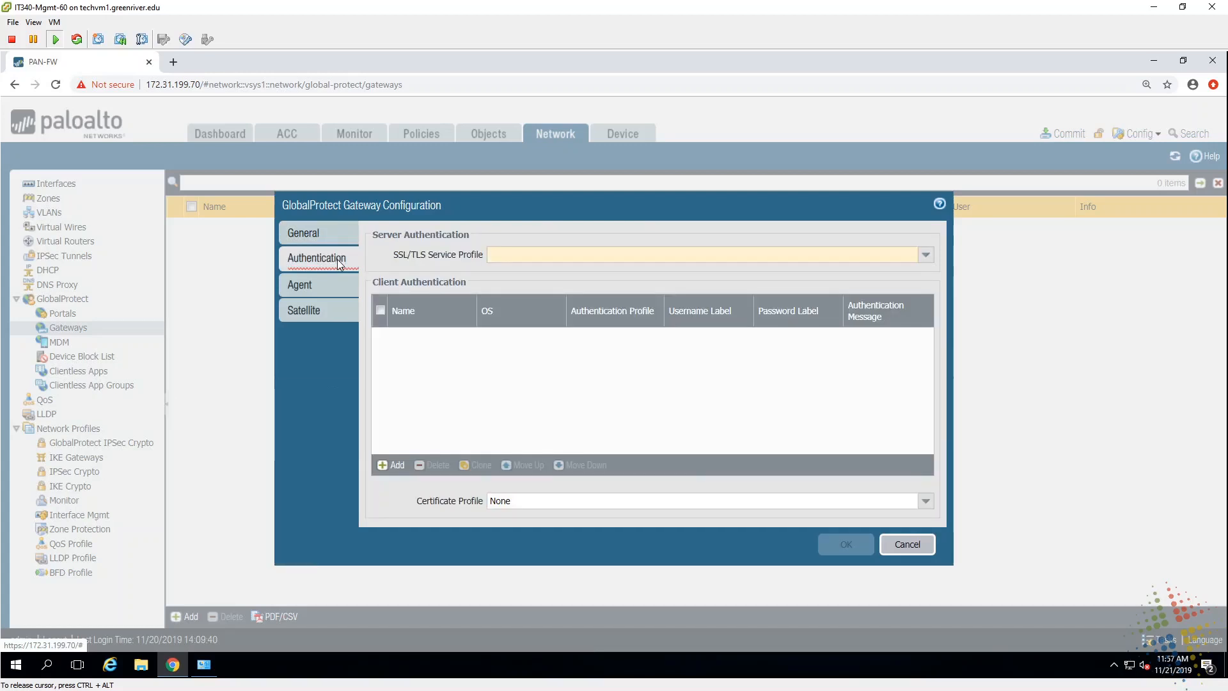
Step: Choose the GlobalProtect-sp SSL/TLS service profile and add a client authentication entry named ActiveDirectory
{"action": "left_click", "coordinate": [929, 261]}
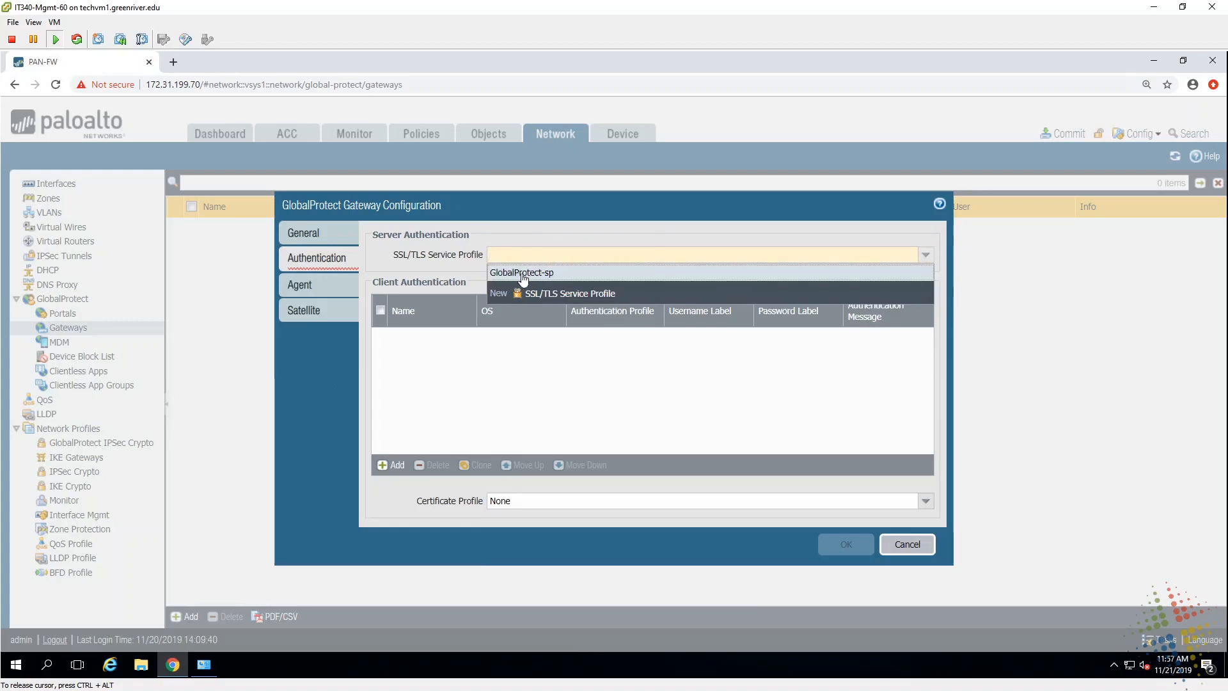
{"action": "left_click", "coordinate": [563, 275]}
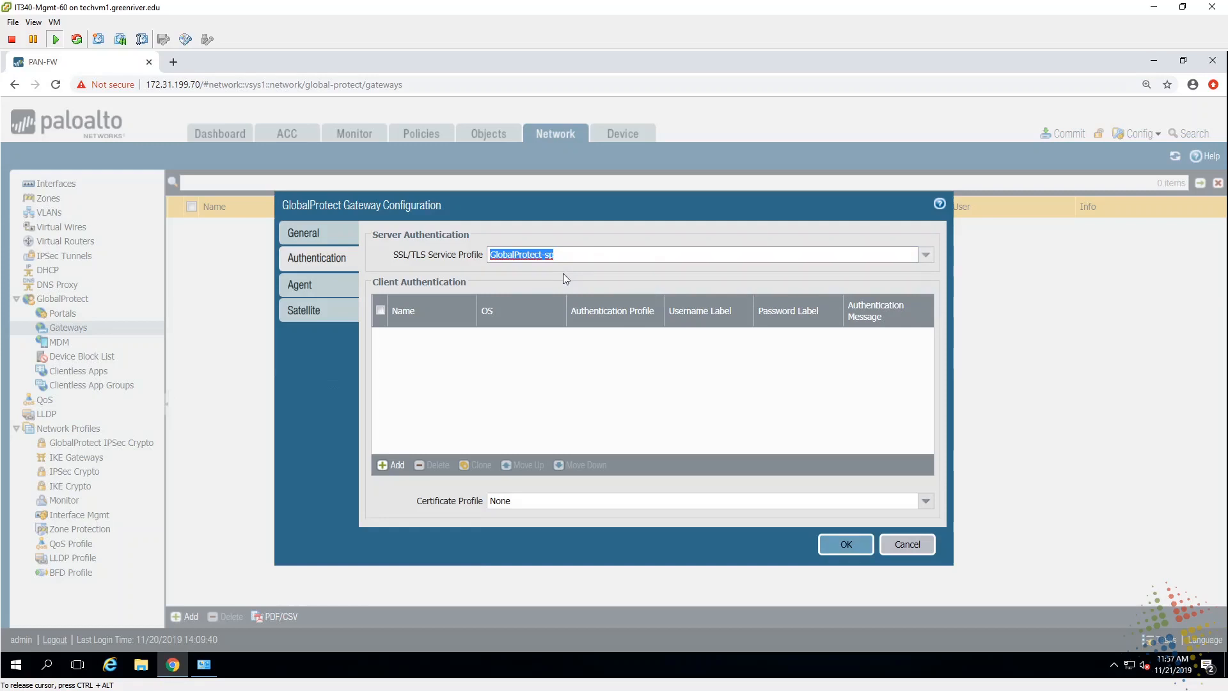
{"action": "left_click", "coordinate": [382, 470]}
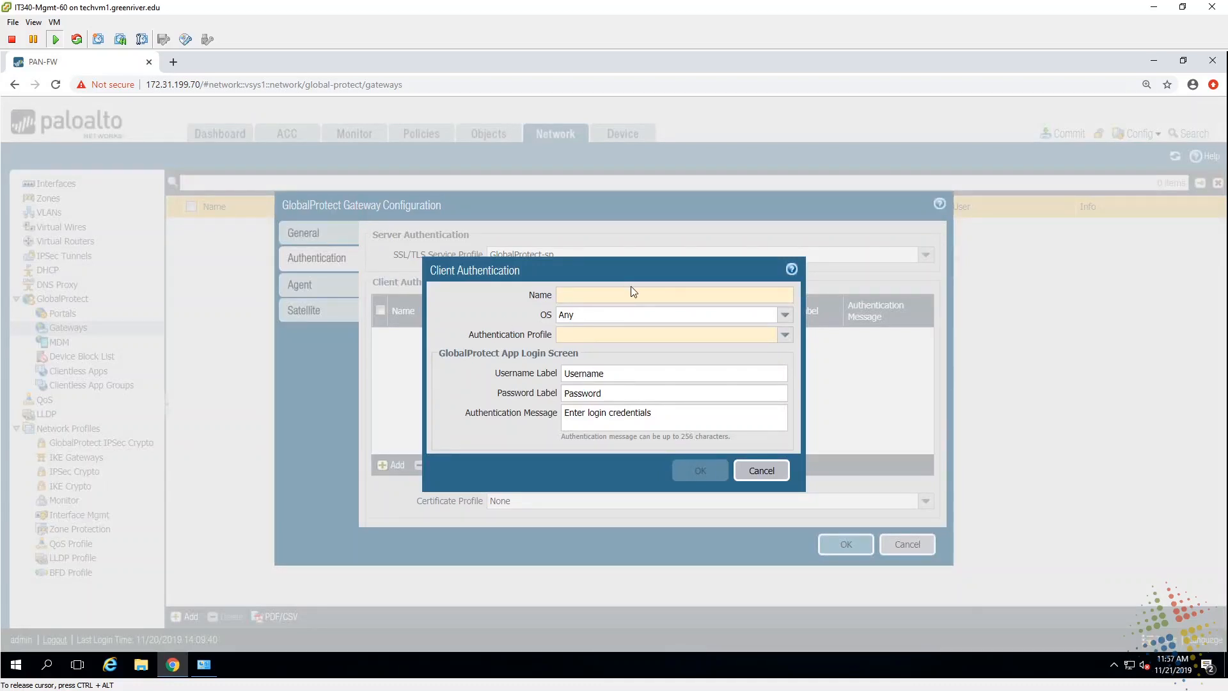
{"action": "type", "text": "Ac"}
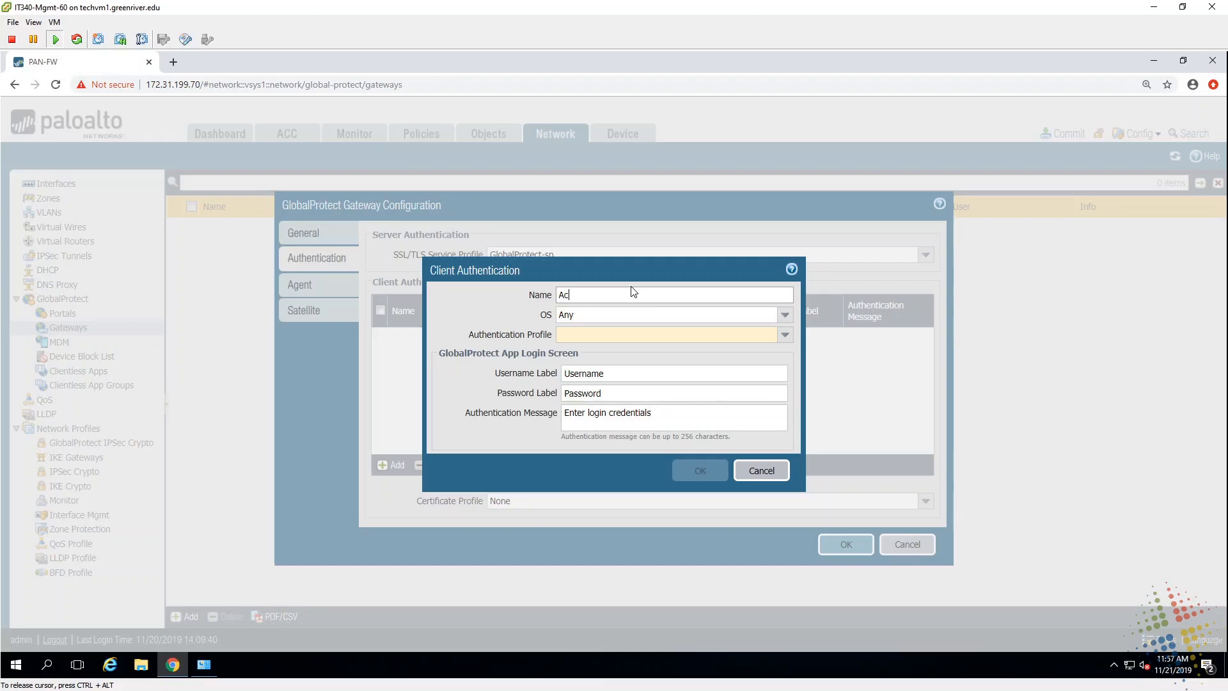
{"action": "type", "text": "tiveDirectory"}
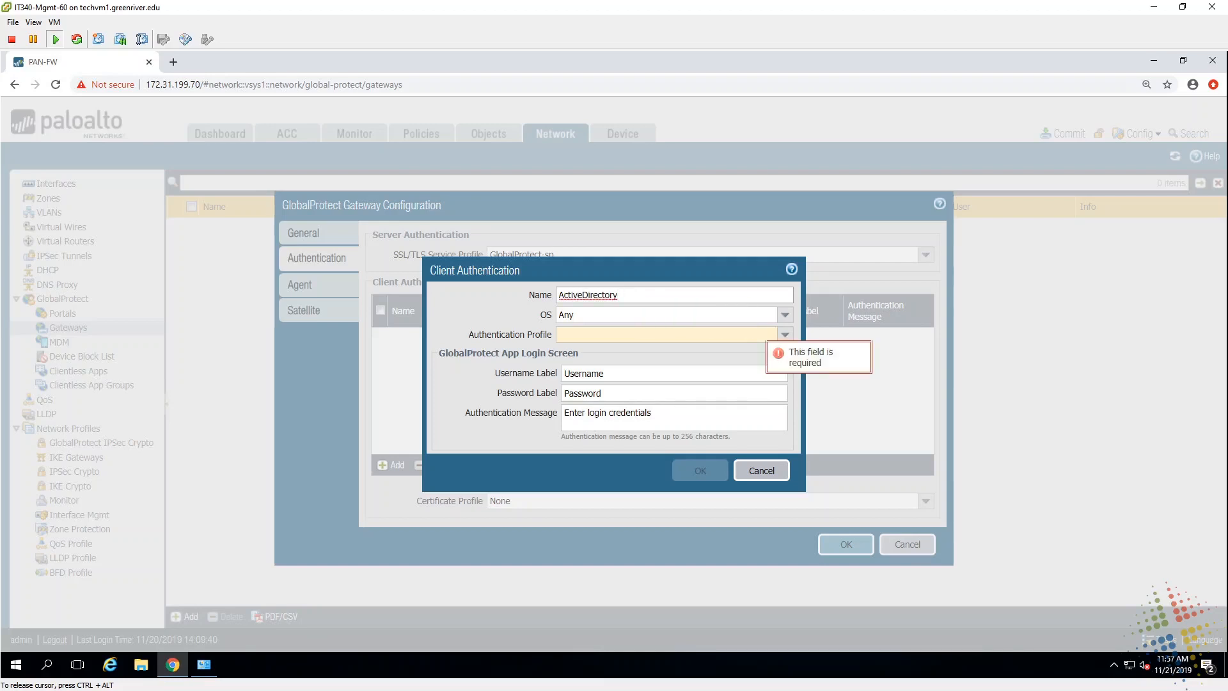
Step: Assign authentication profile Group60-ap, adjust the login message, and save the ActiveDirectory entry
{"action": "left_click", "coordinate": [784, 336]}
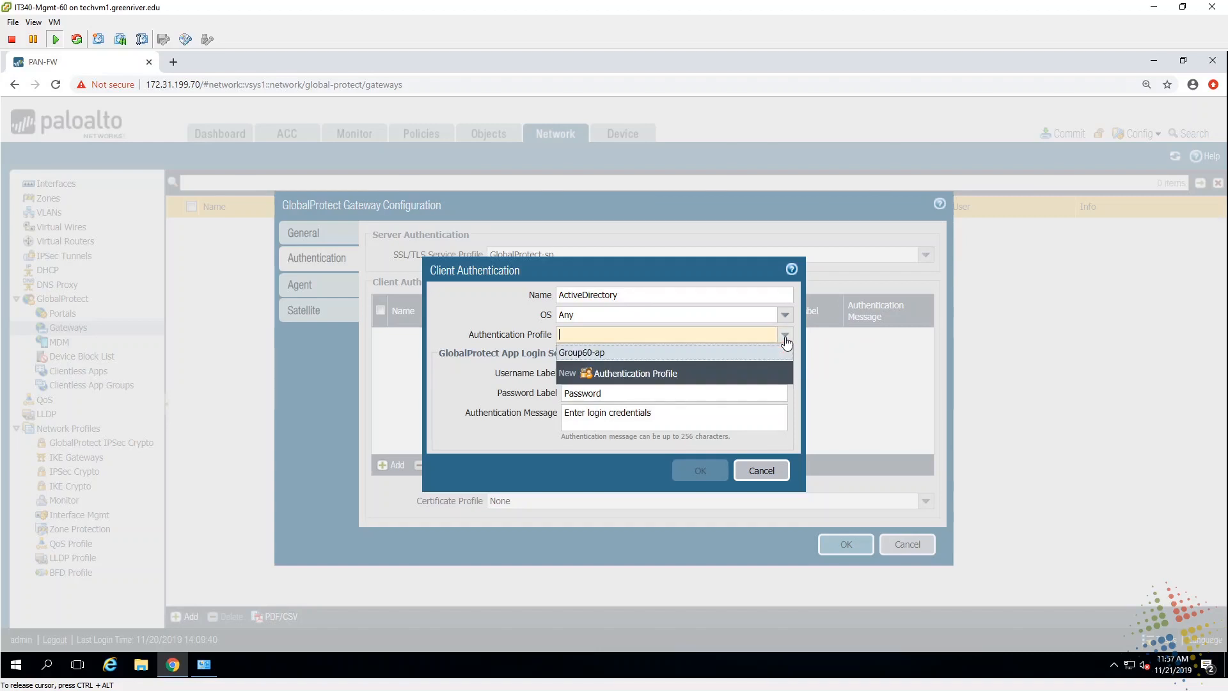
{"action": "left_click", "coordinate": [601, 353]}
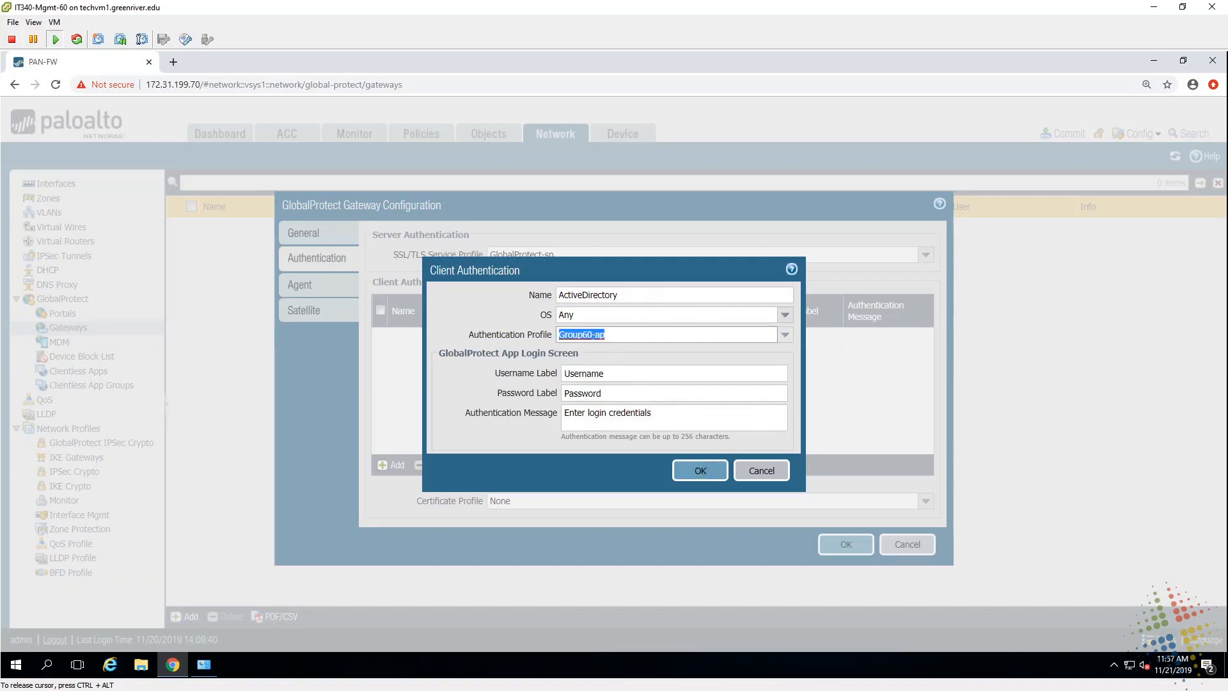
{"action": "left_click_drag", "start_coordinate": [608, 373], "coordinate": [569, 374]}
{"action": "key", "text": "Tab"}
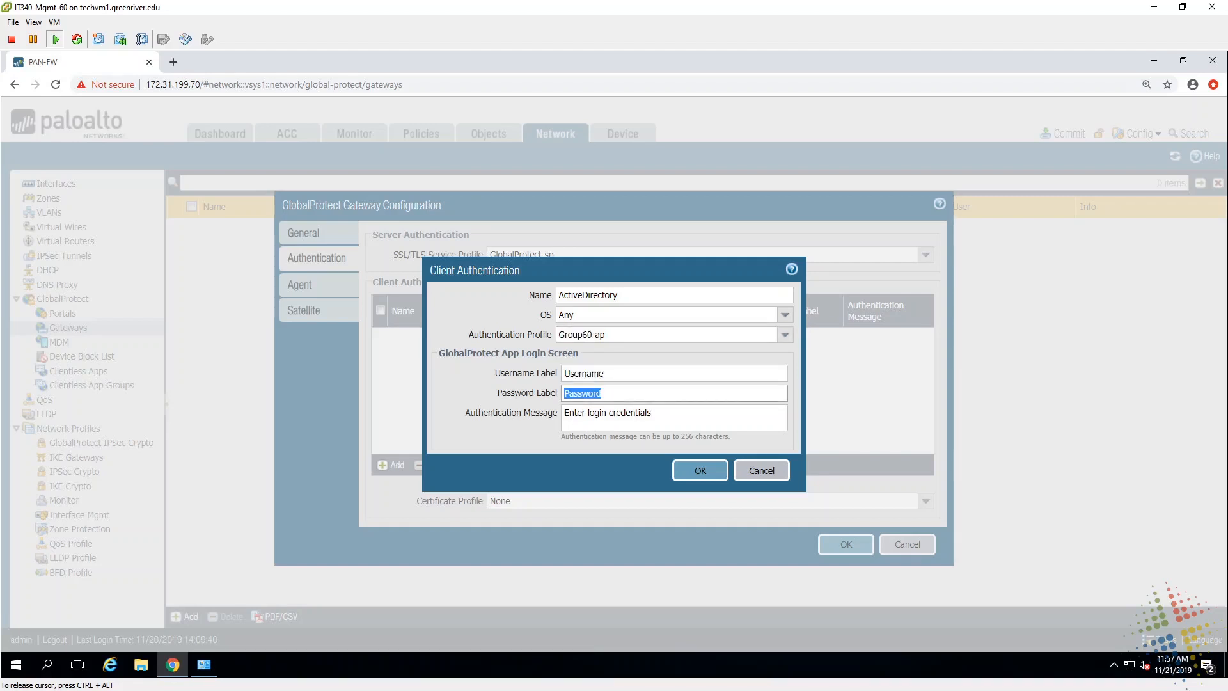
{"action": "key", "text": "Tab"}
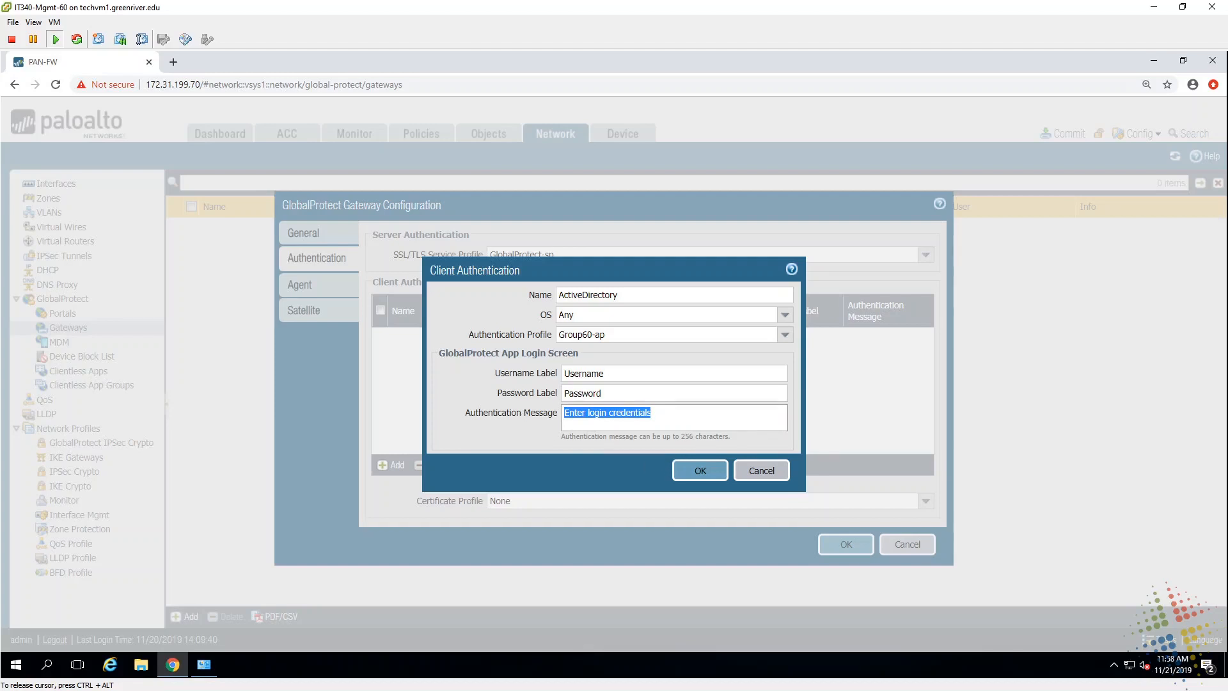
{"action": "key", "text": "End"}
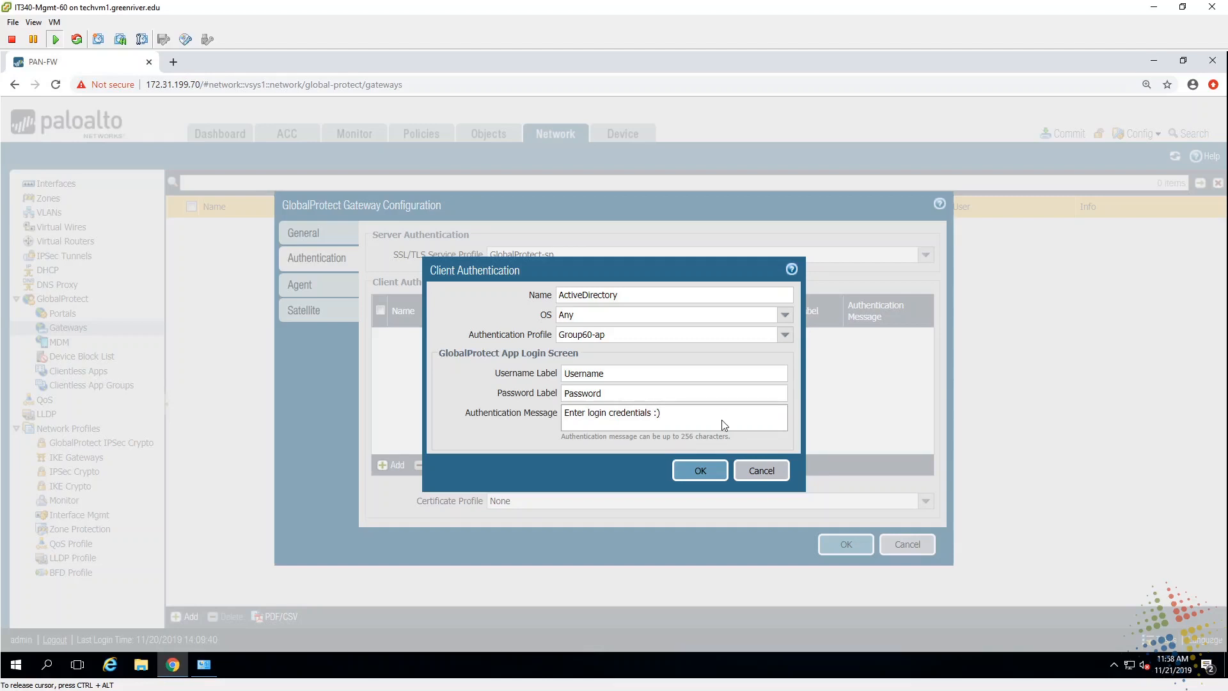
{"action": "left_click", "coordinate": [697, 470]}
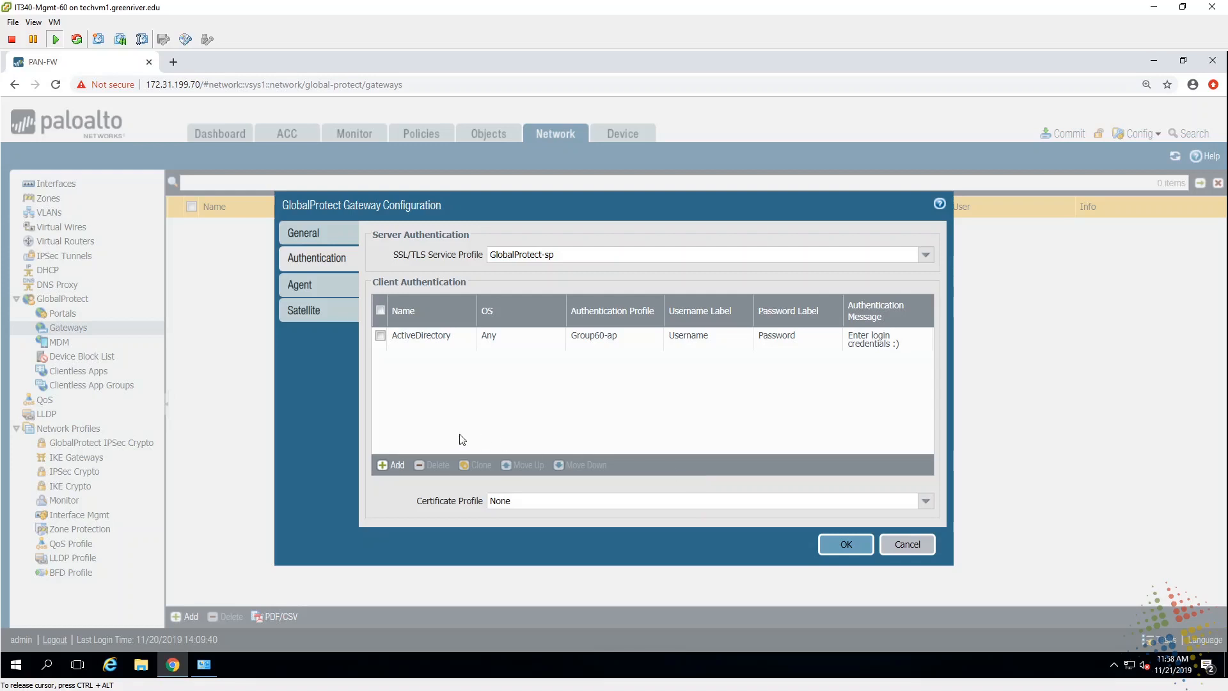
Step: Enable tunnel mode on the gateway's Agent tab using tunnel.11
{"action": "left_click", "coordinate": [329, 286]}
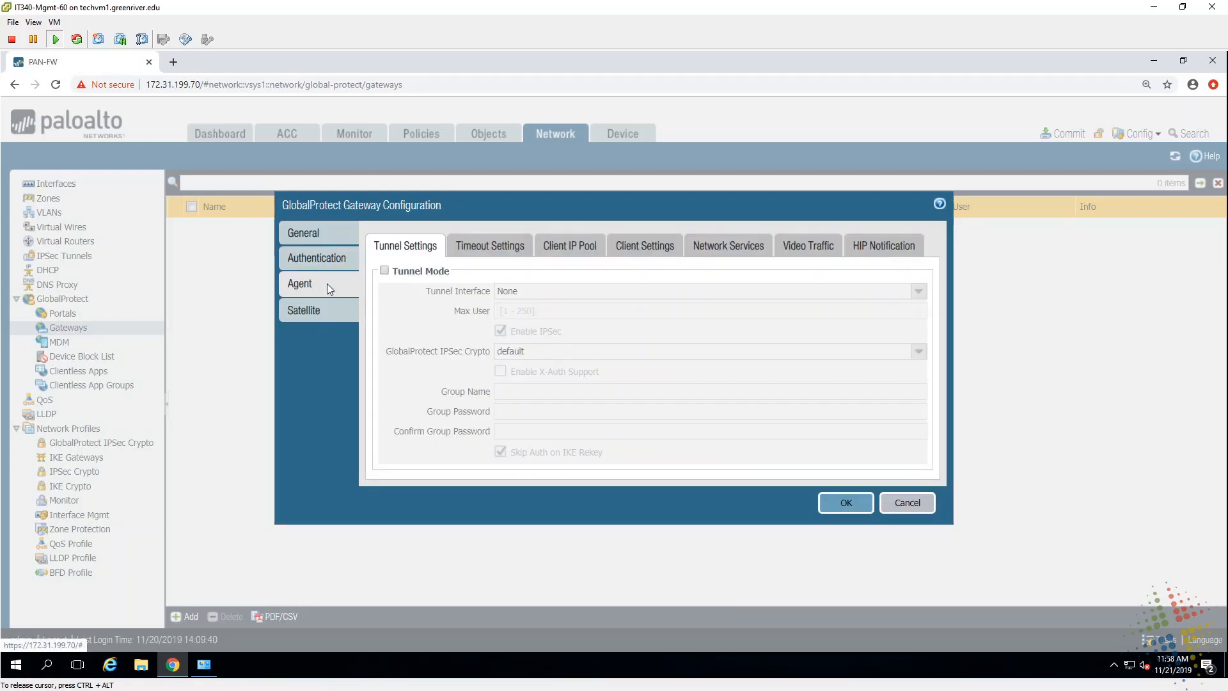
{"action": "left_click", "coordinate": [385, 271]}
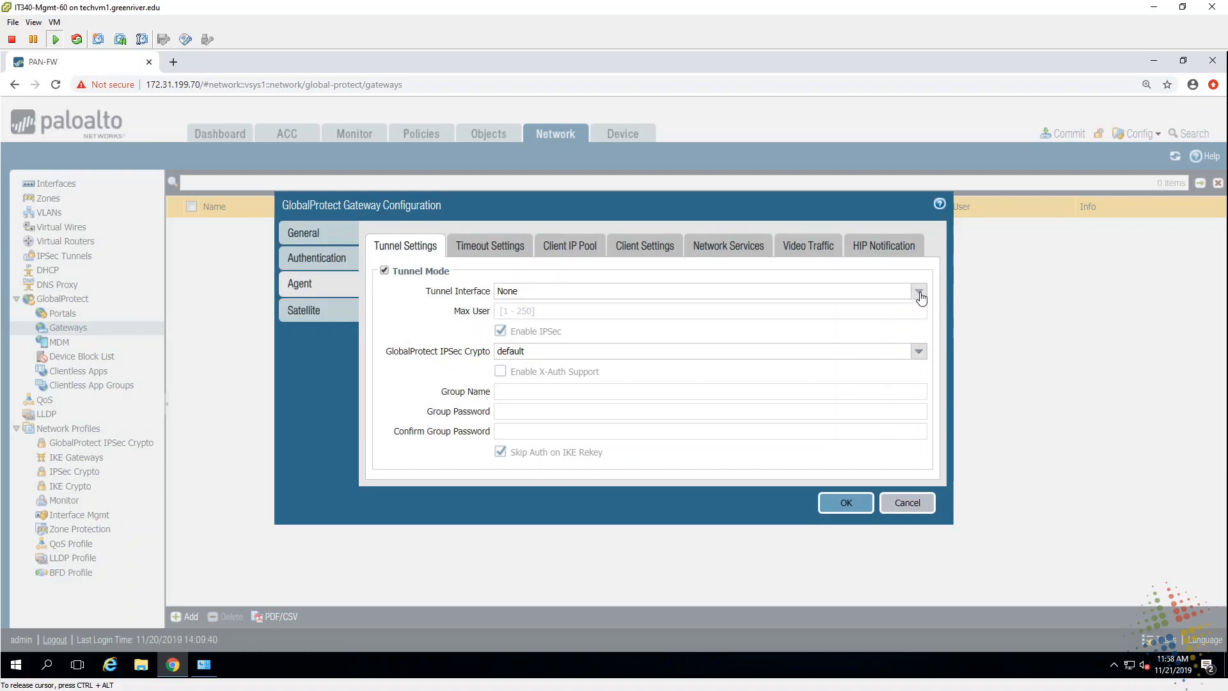
{"action": "left_click", "coordinate": [919, 291]}
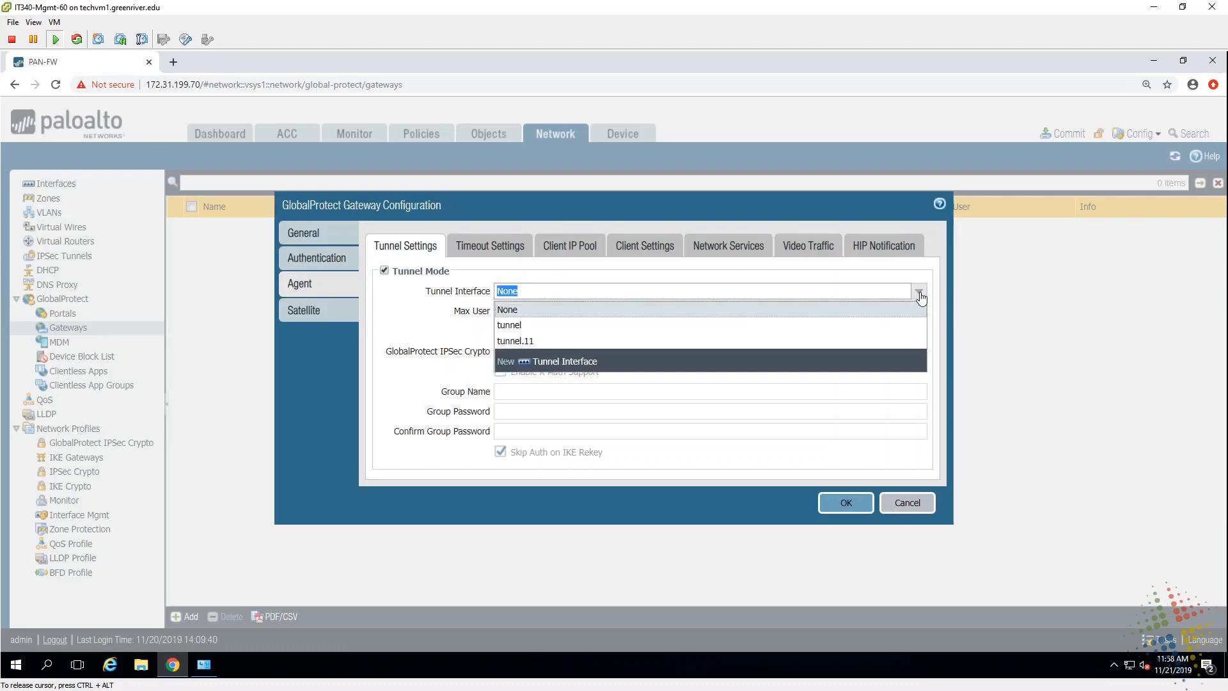
{"action": "left_click", "coordinate": [585, 343]}
{"action": "left_click_drag", "start_coordinate": [561, 338], "coordinate": [512, 338]}
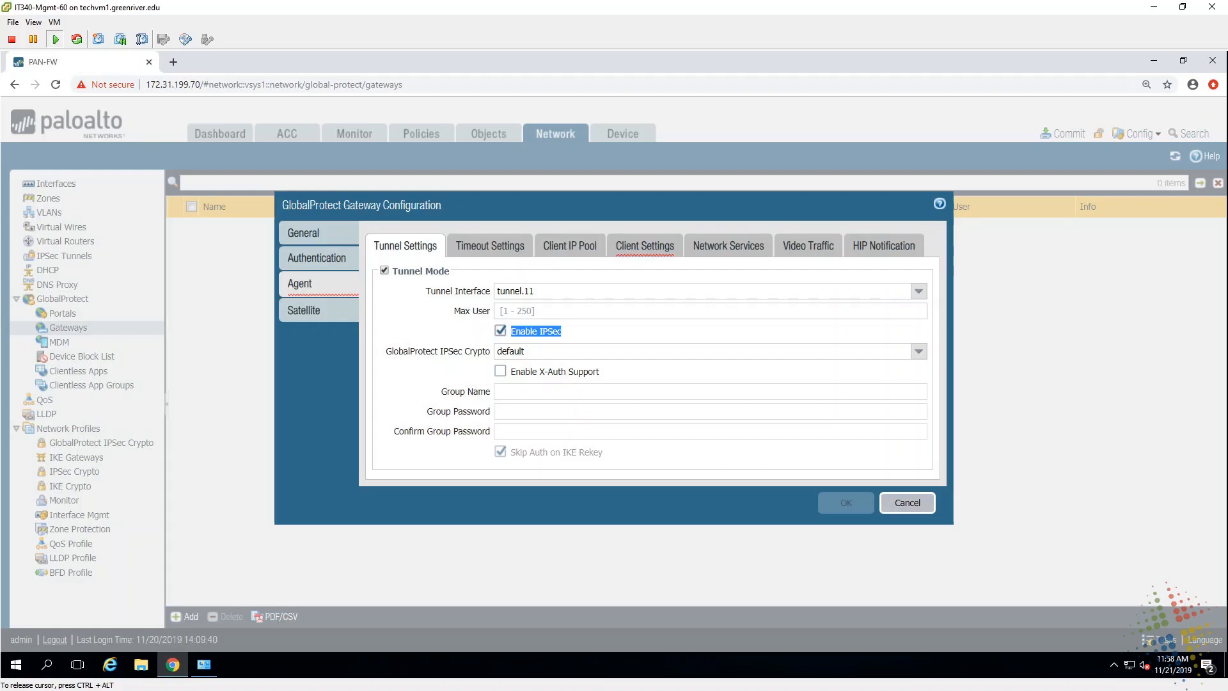
Step: Add client config gp-client-config with IP pool 10.1.0.50-10.1.0.60
{"action": "left_click", "coordinate": [667, 256]}
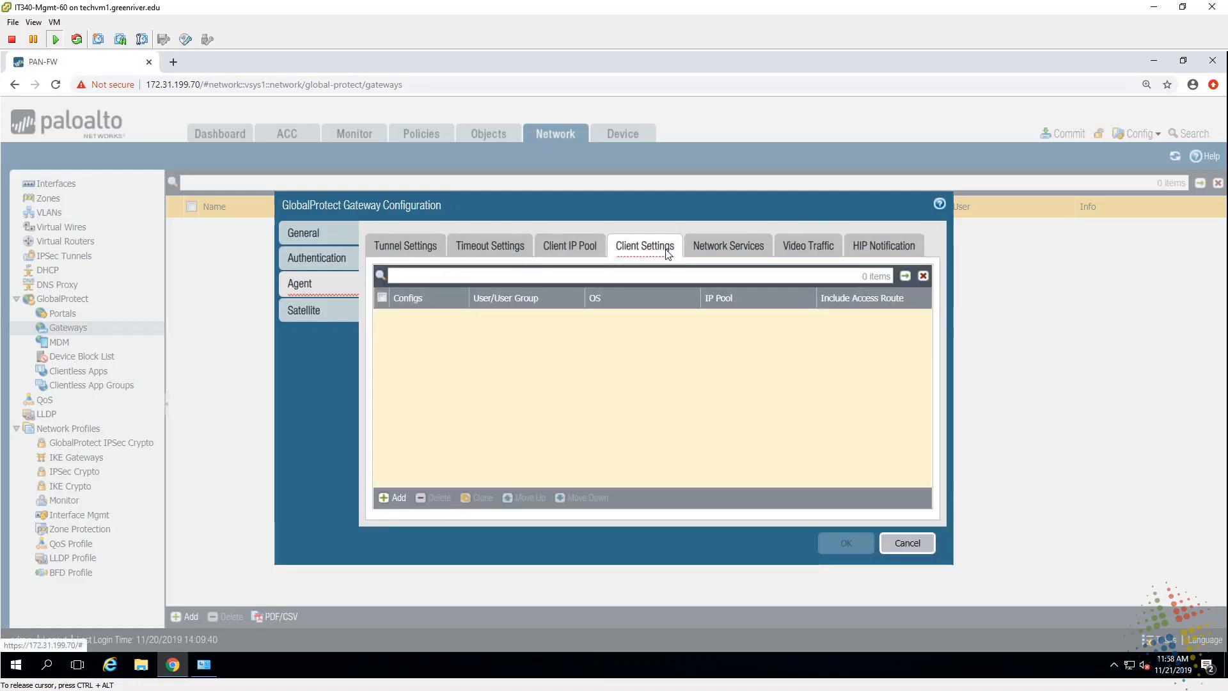
{"action": "left_click", "coordinate": [392, 498]}
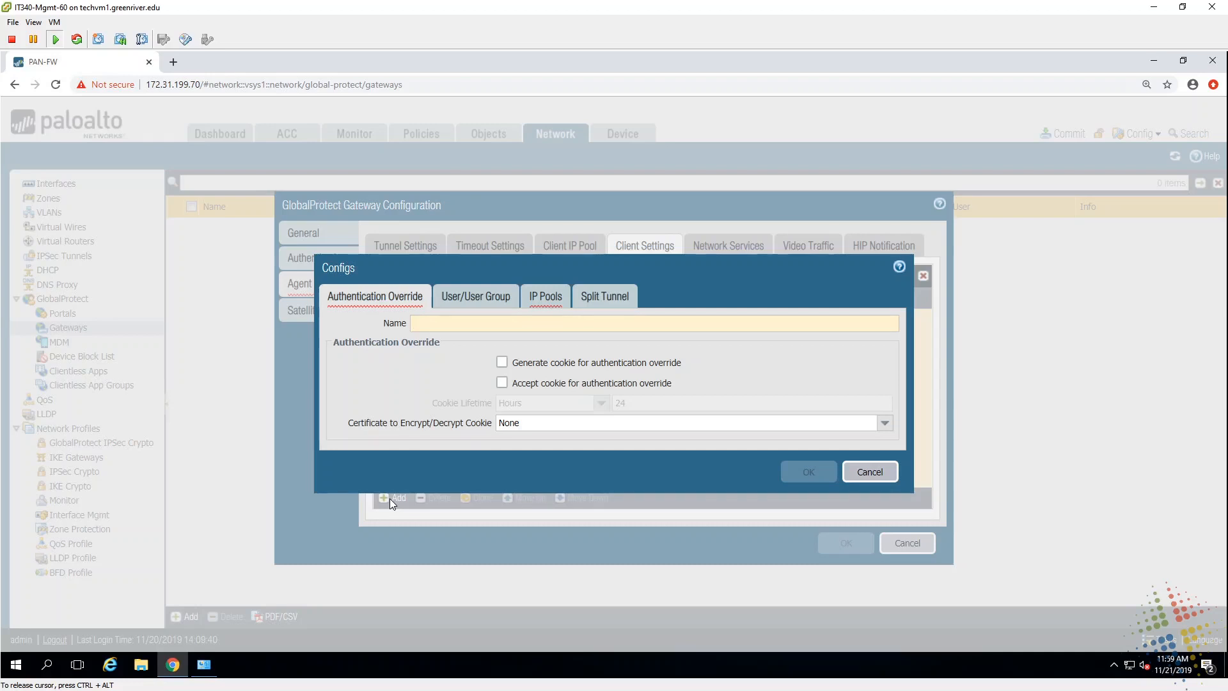
{"action": "type", "text": "gp-client-config"}
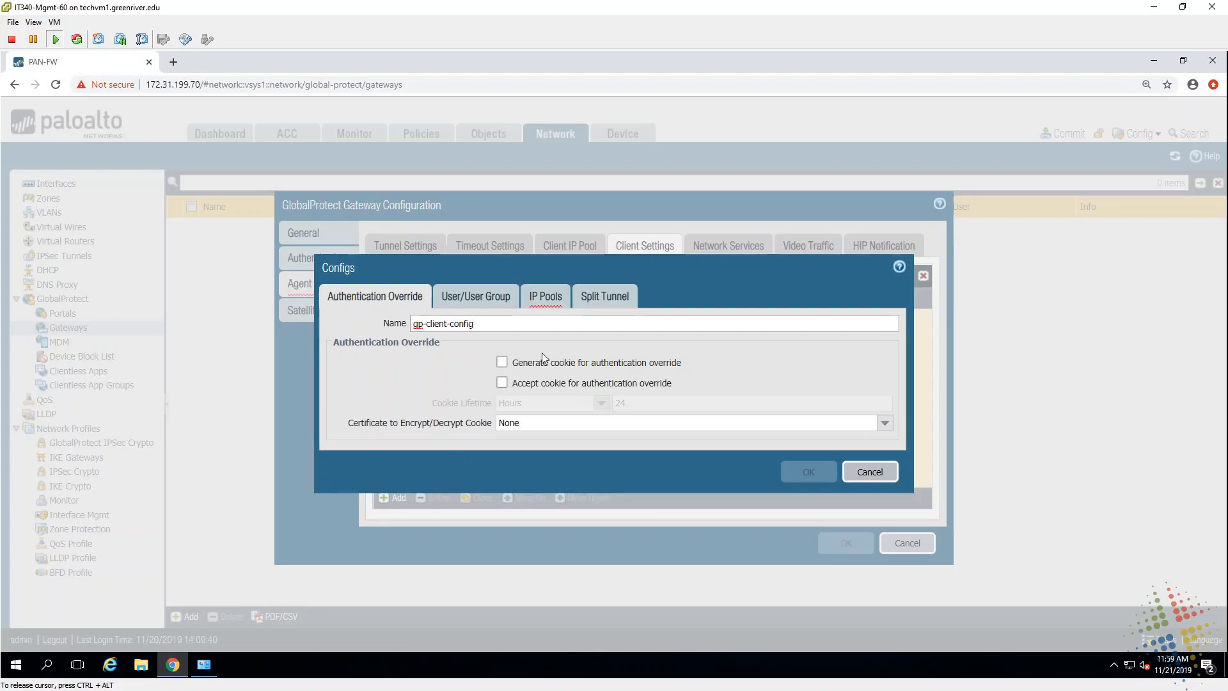
{"action": "left_click", "coordinate": [551, 307]}
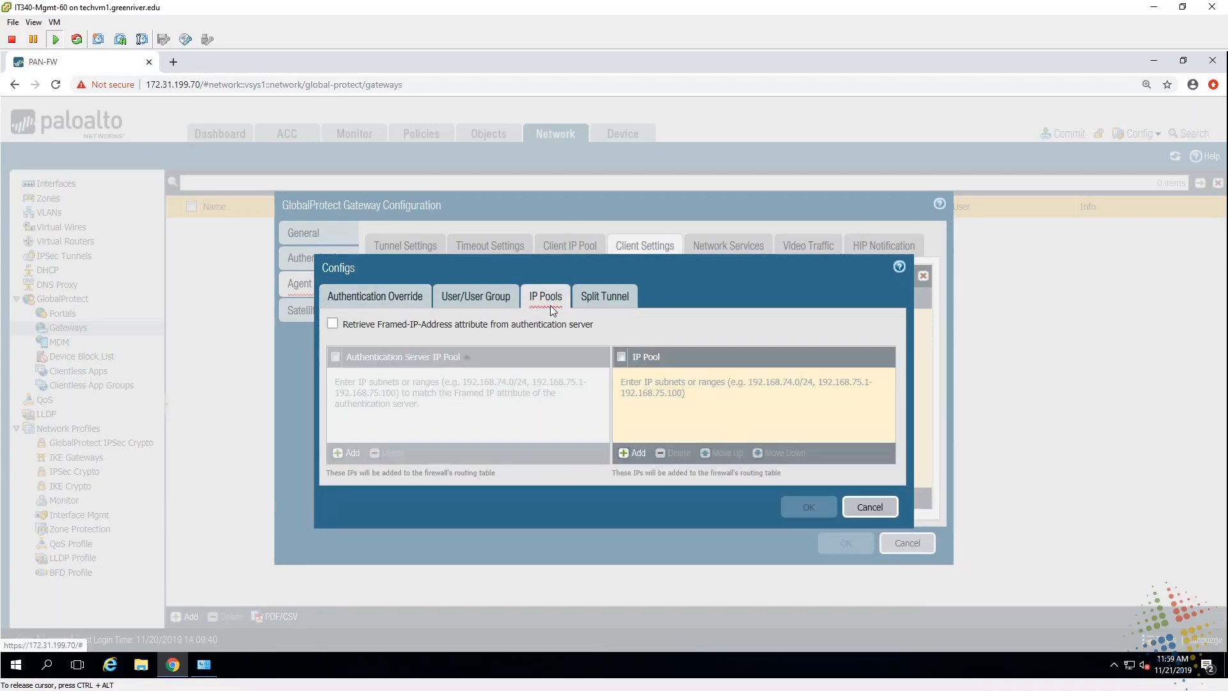
{"action": "left_click", "coordinate": [631, 454]}
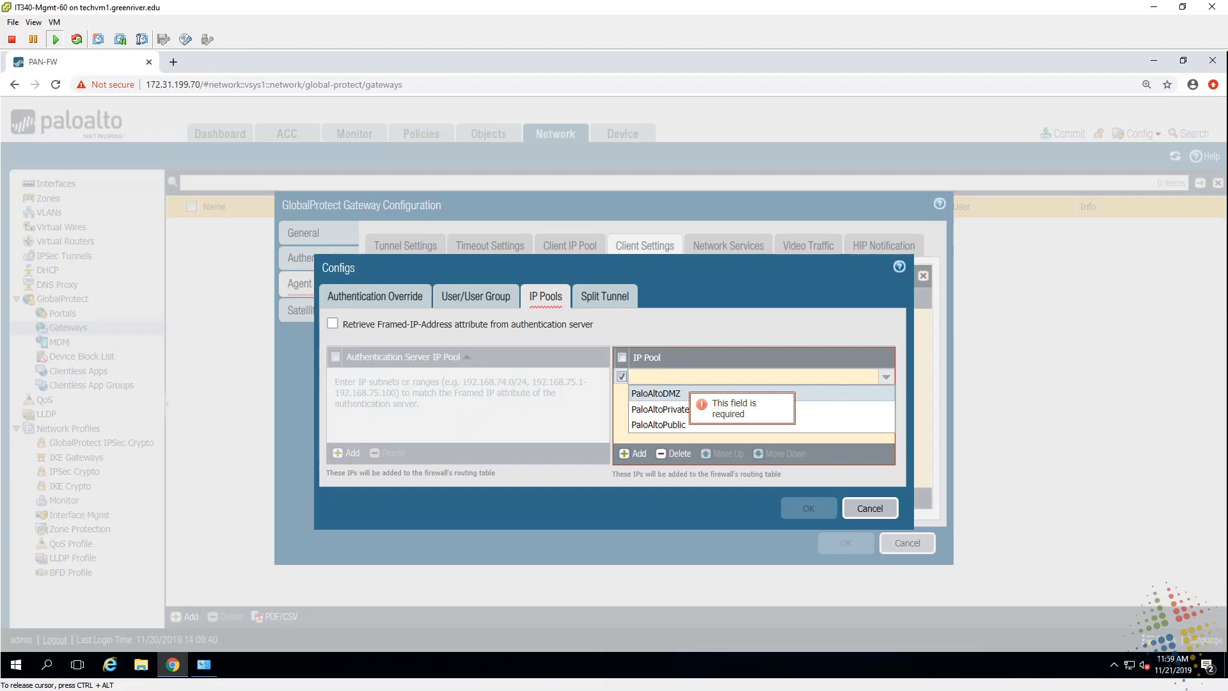
{"action": "type", "text": "10.1.0."}
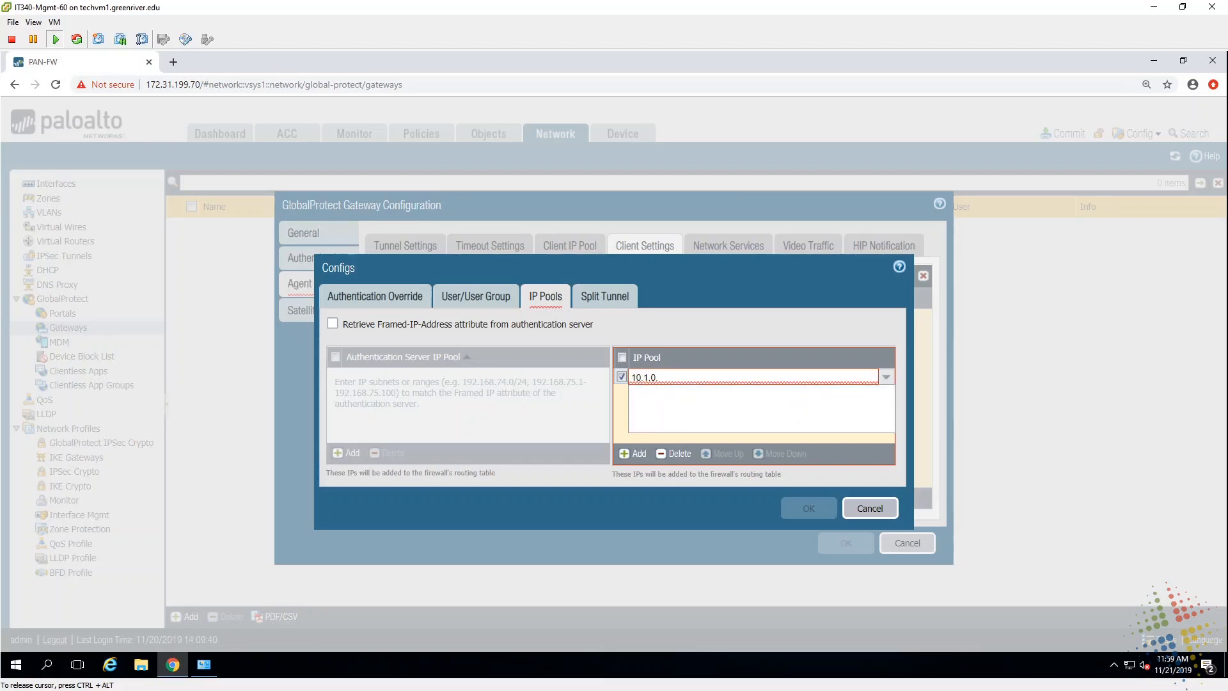
{"action": "type", "text": "50-10.1.0.60"}
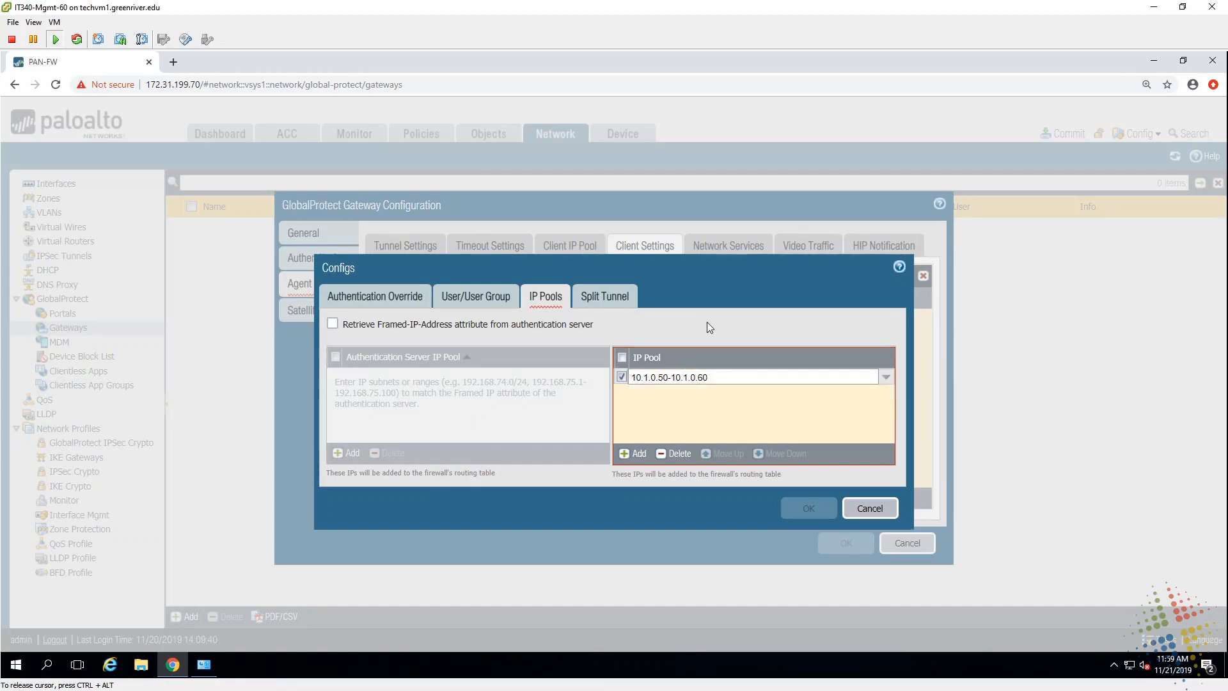
{"action": "left_click", "coordinate": [707, 321]}
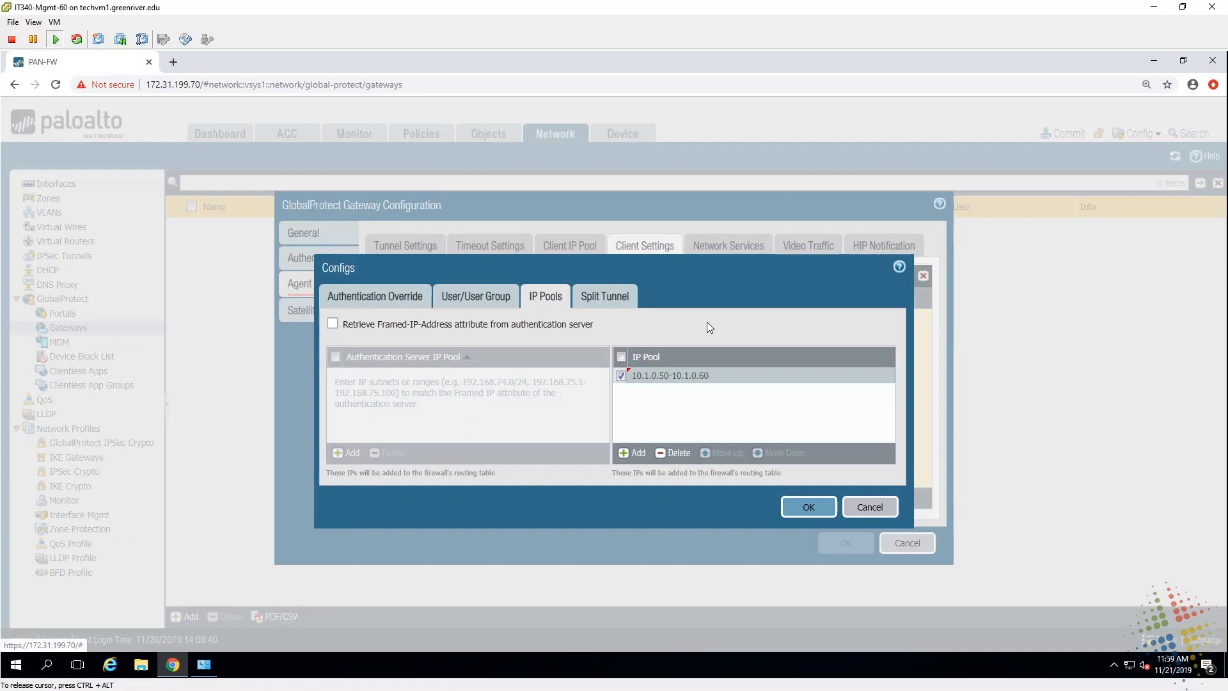
{"action": "left_click", "coordinate": [797, 506]}
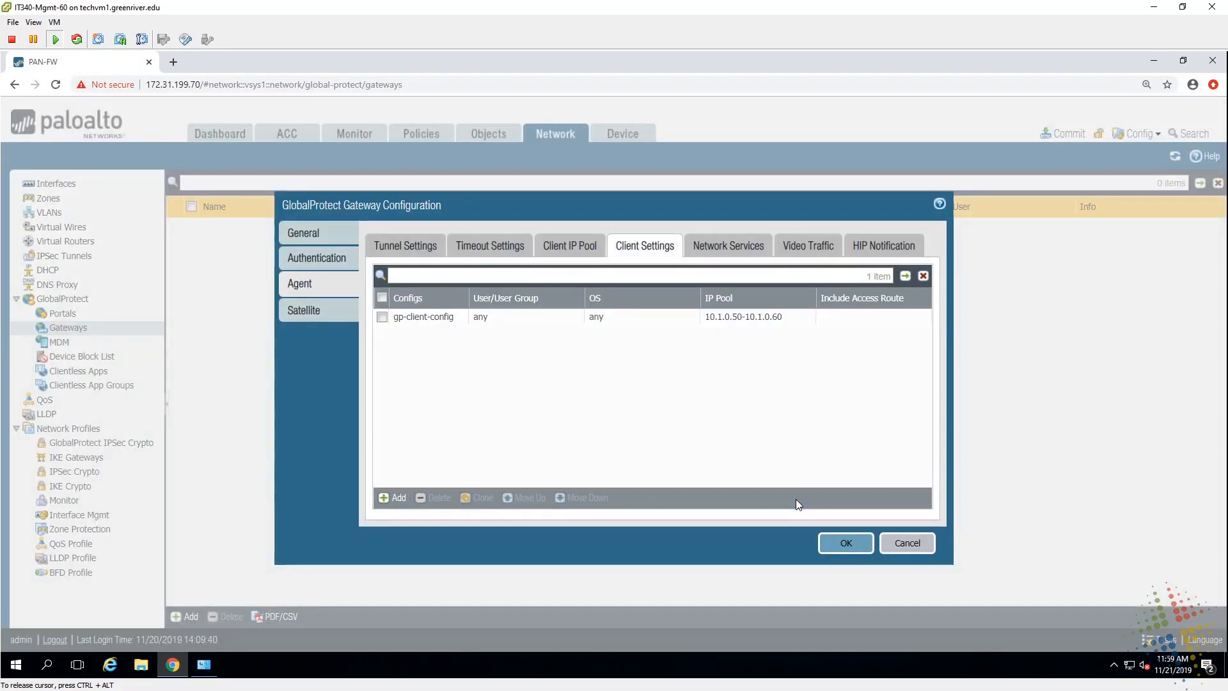
{"action": "left_click", "coordinate": [729, 248]}
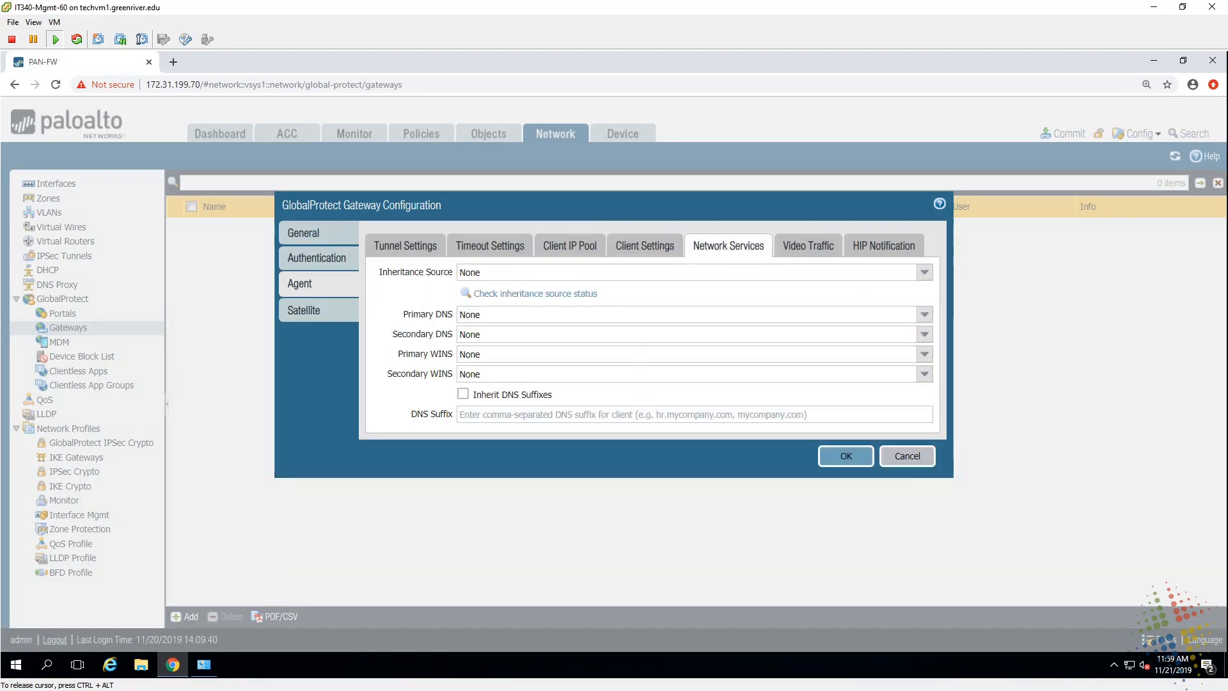
Step: Set primary DNS 10.1.0.100 and secondary DNS 8.8.8.8, then save the gp-ext-gateway gateway
{"action": "left_click", "coordinate": [684, 314]}
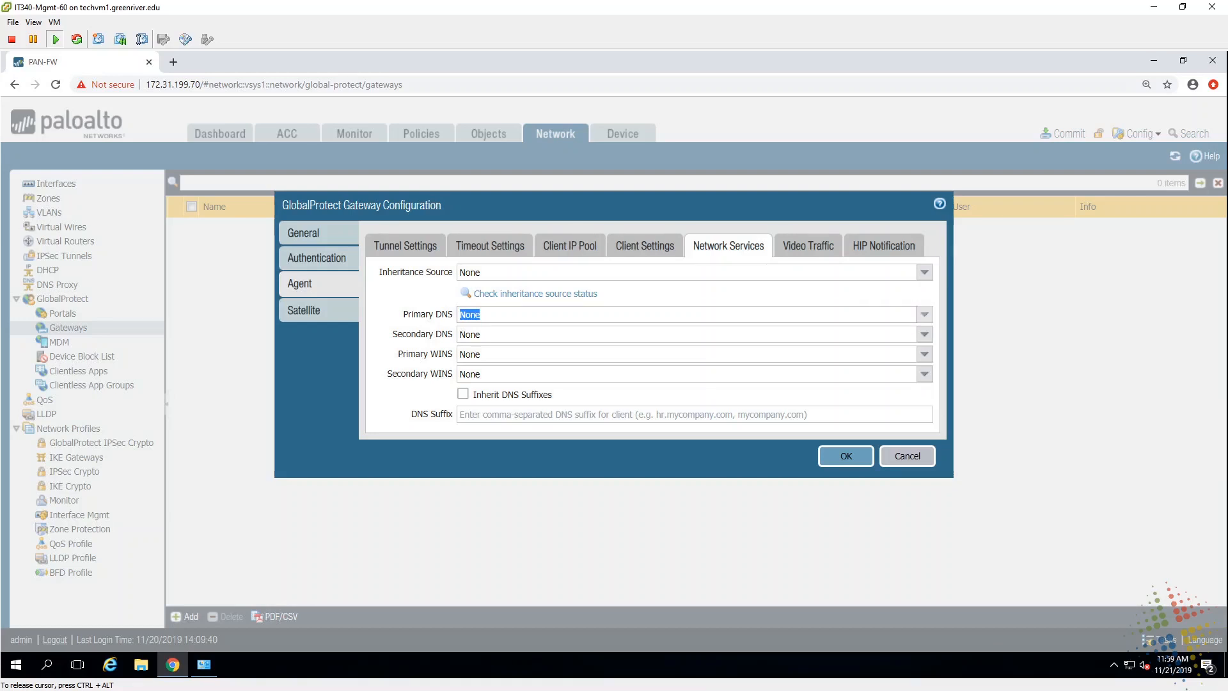
{"action": "type", "text": "10.1.0.100"}
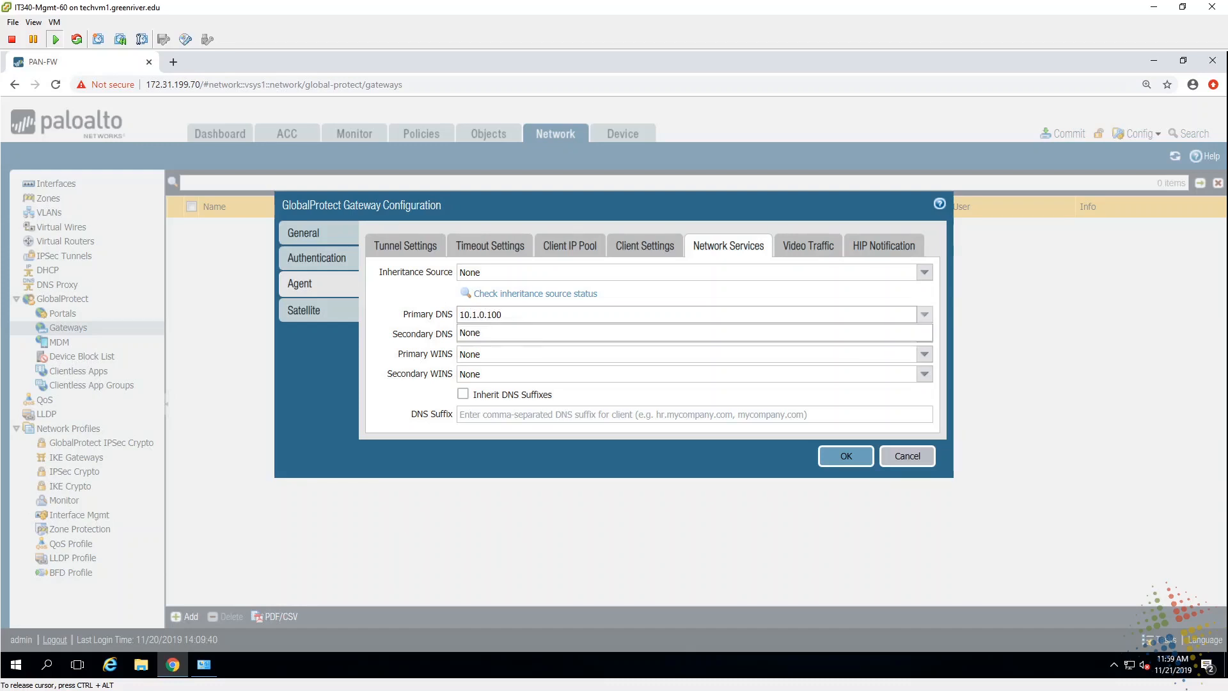
{"action": "left_click", "coordinate": [505, 334]}
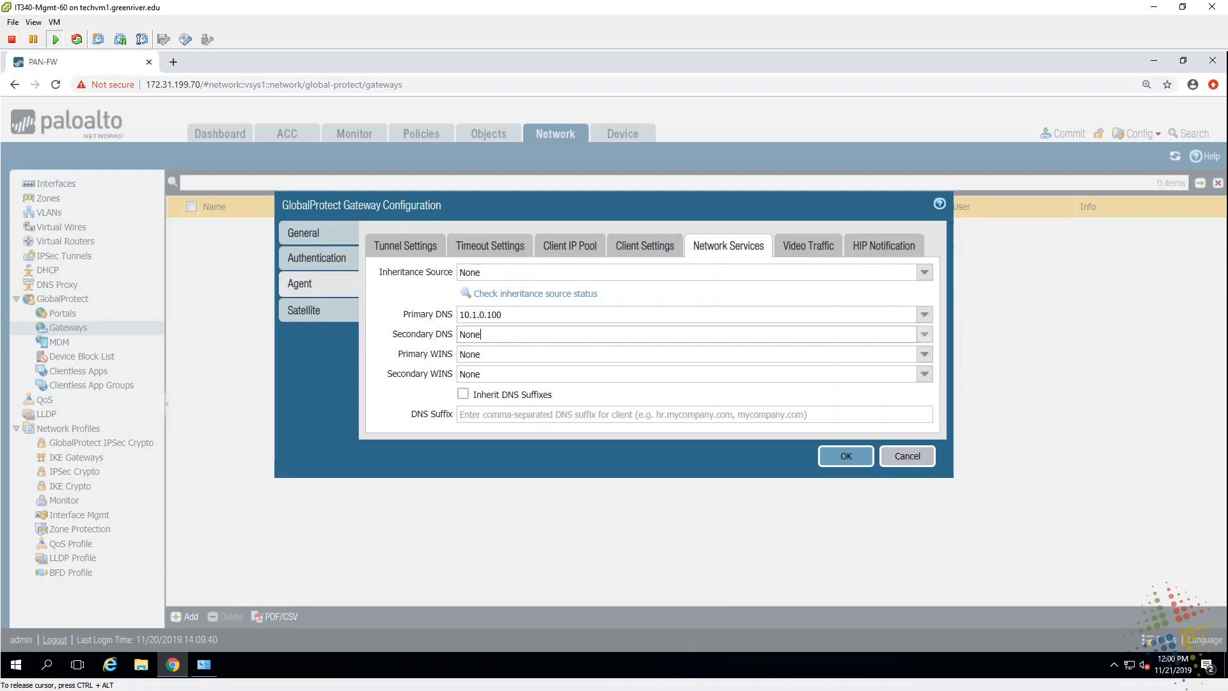
{"action": "key", "text": "BackSpace"}
{"action": "key", "text": "BackSpace"}
{"action": "key", "text": "BackSpace"}
{"action": "type", "text": "8.8.8.8"}
{"action": "key", "text": "Tab"}
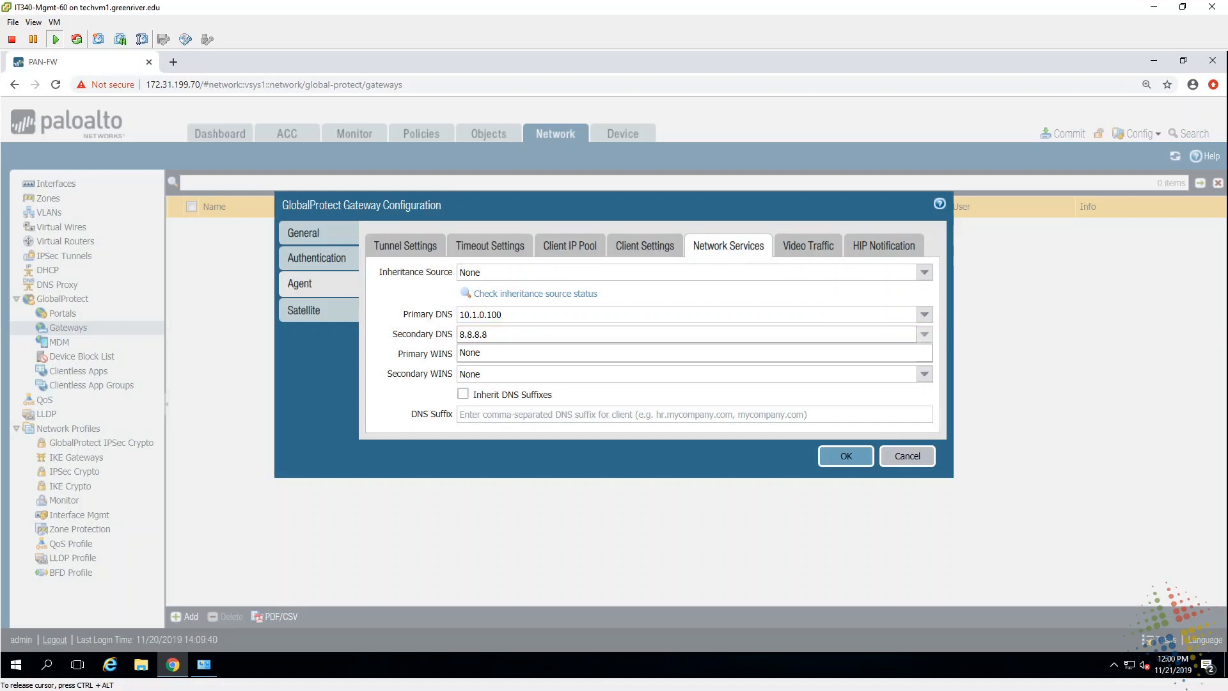
{"action": "key", "text": "shift+Tab"}
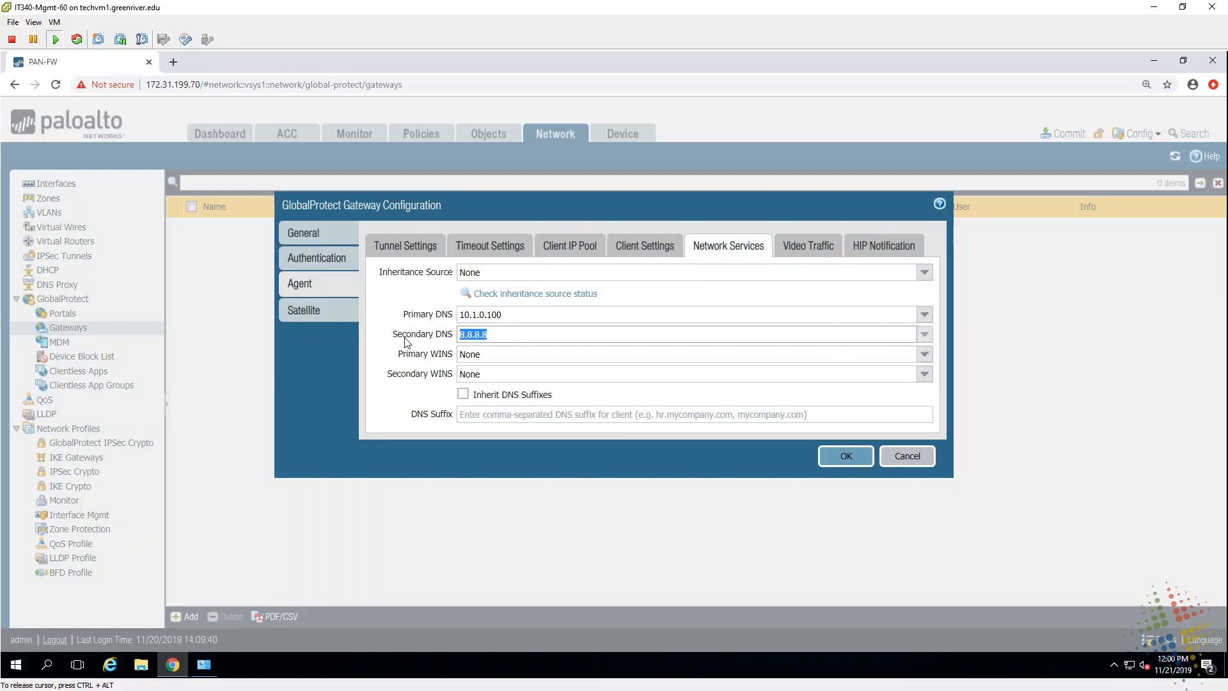
{"action": "left_click", "coordinate": [843, 466]}
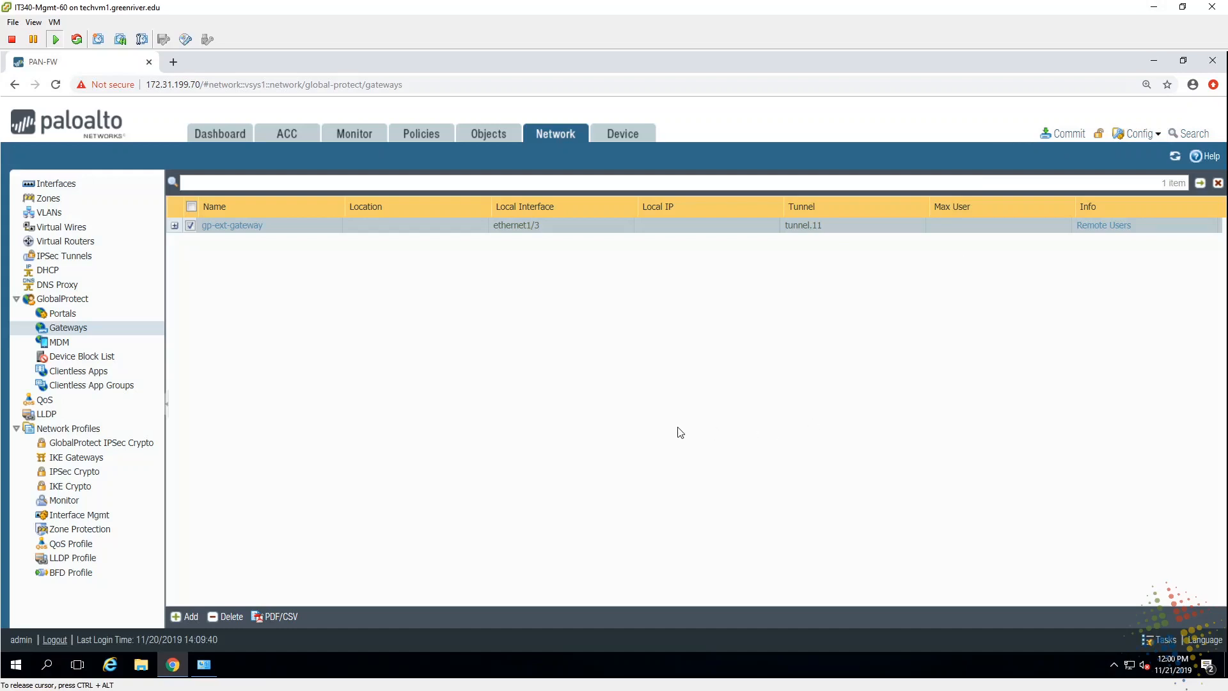
Step: Add portal gp-portal on ethernet1/3 with IPv4 address PaloAltoPublic
{"action": "left_click", "coordinate": [82, 315]}
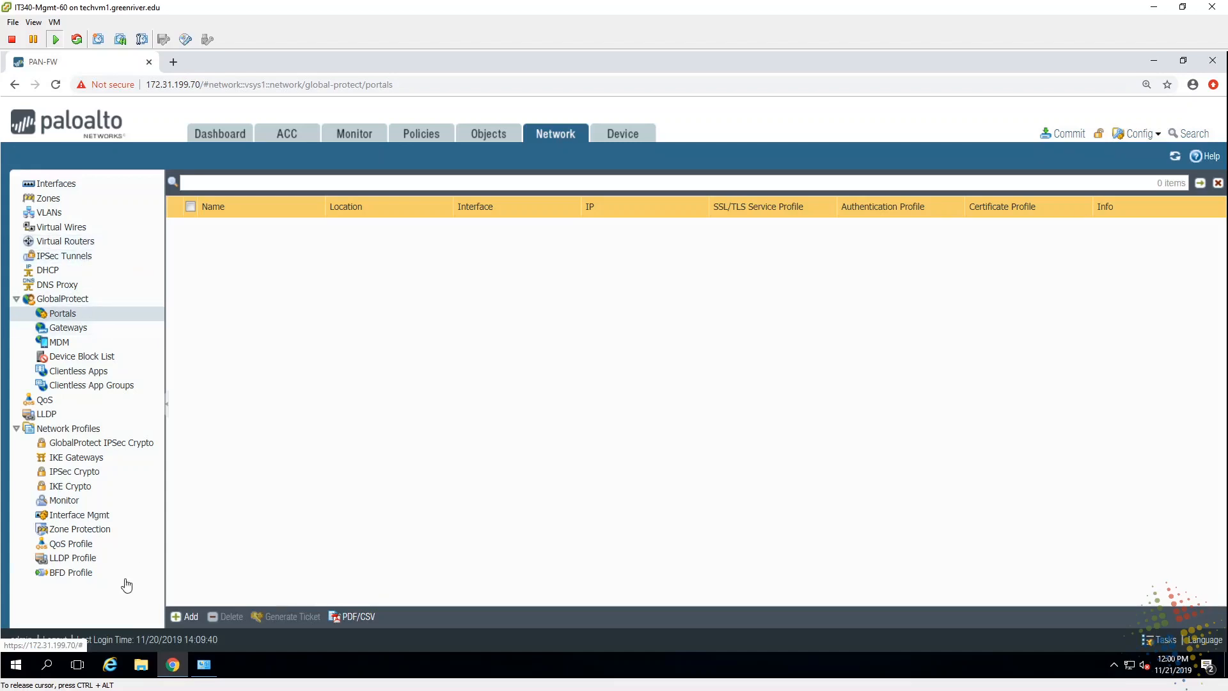
{"action": "left_click", "coordinate": [186, 616]}
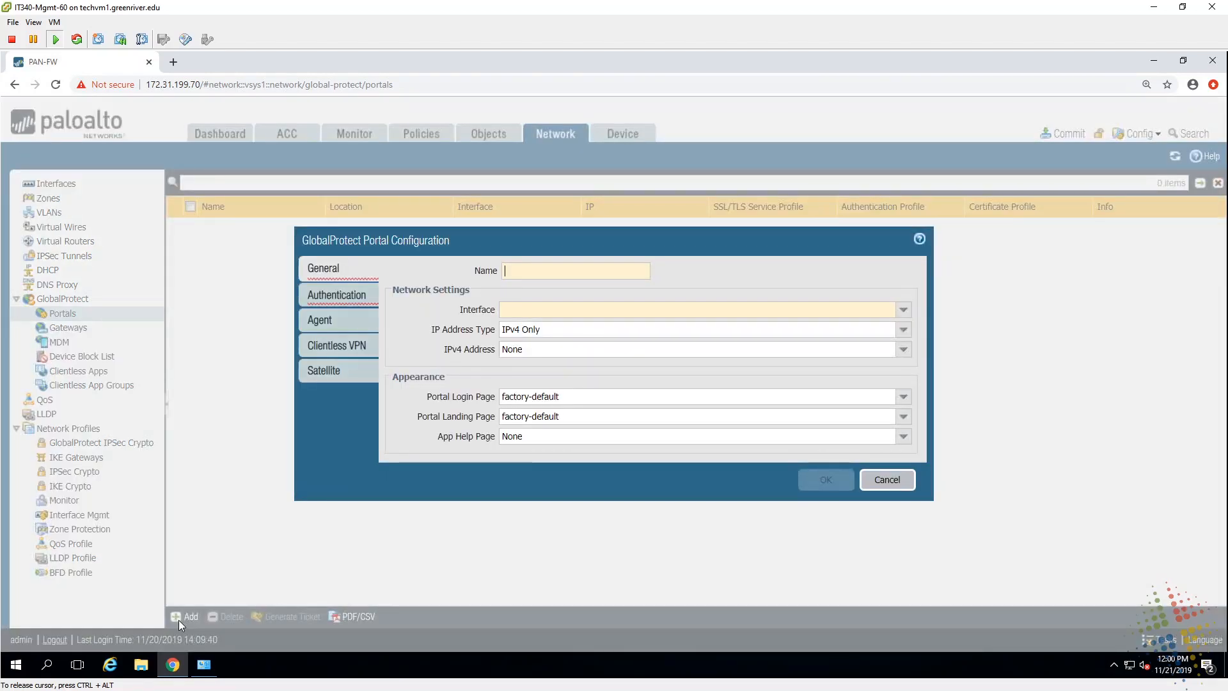
{"action": "type", "text": "gp-"}
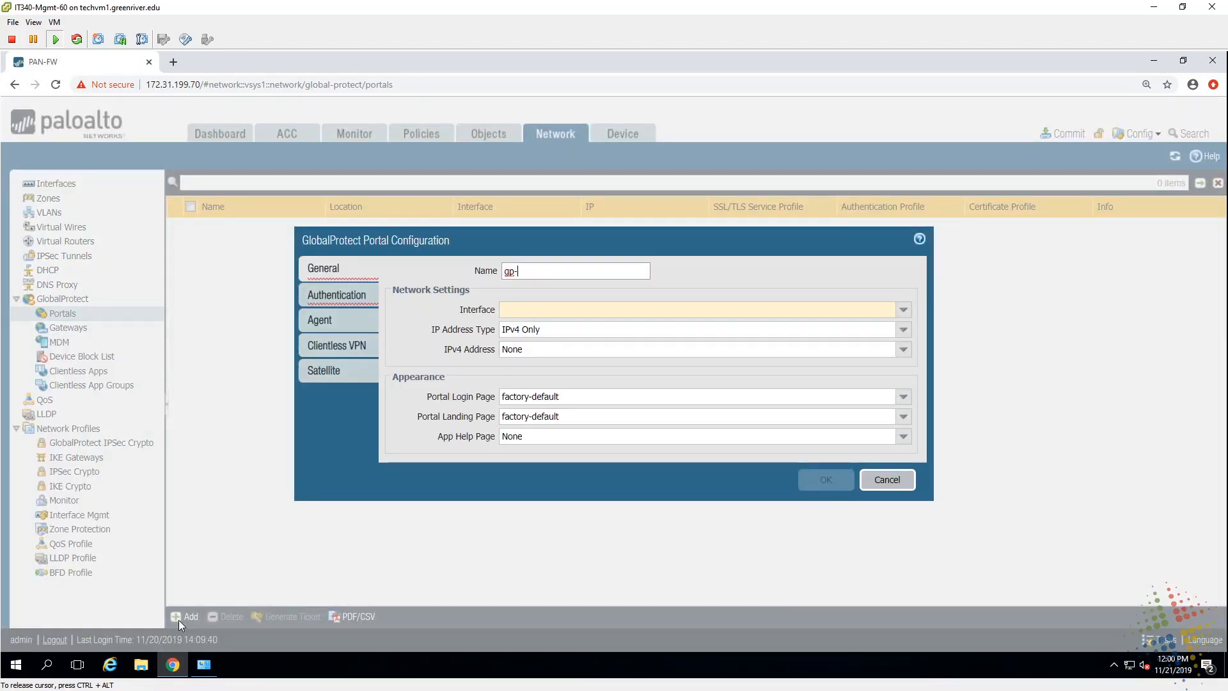
{"action": "type", "text": "portal"}
{"action": "left_click", "coordinate": [902, 310]}
{"action": "left_click", "coordinate": [593, 360]}
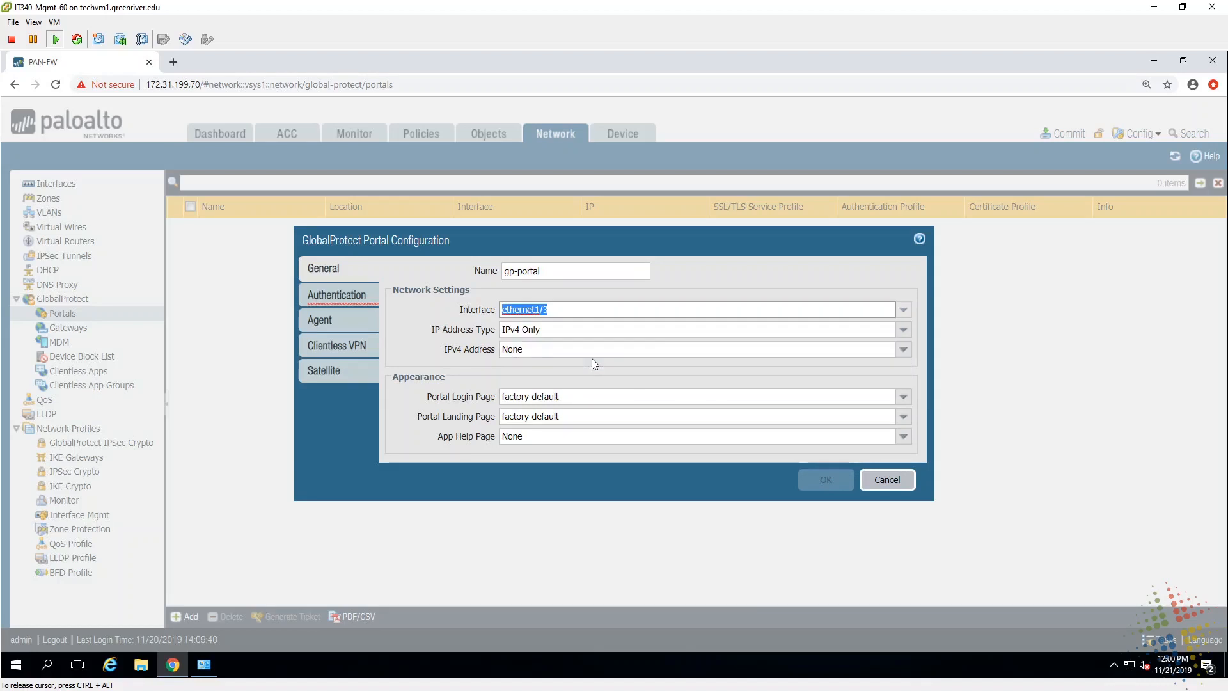
{"action": "left_click", "coordinate": [905, 351]}
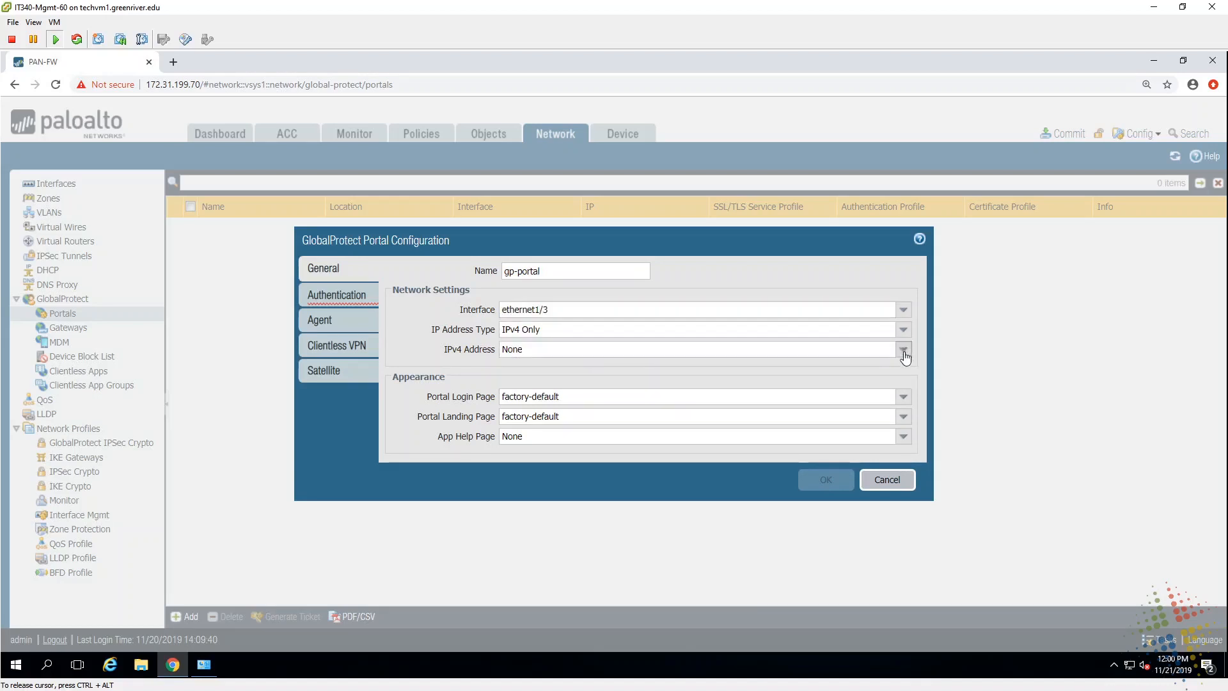
{"action": "left_click", "coordinate": [650, 388]}
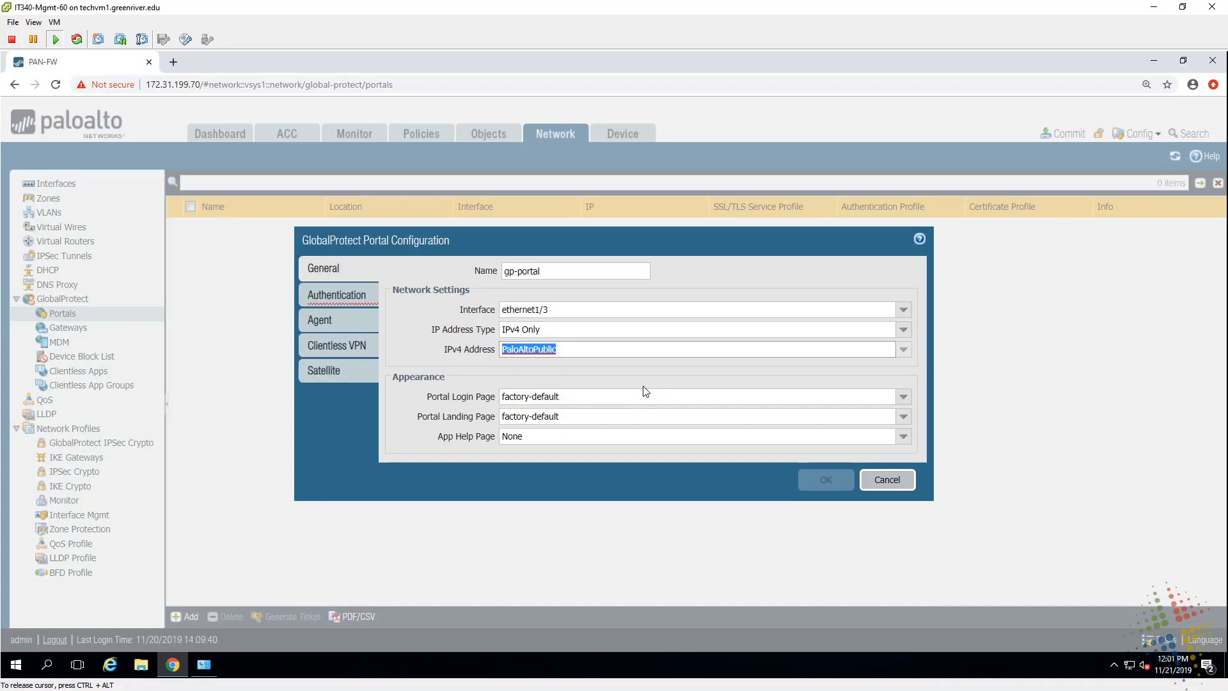
{"action": "left_click", "coordinate": [339, 293]}
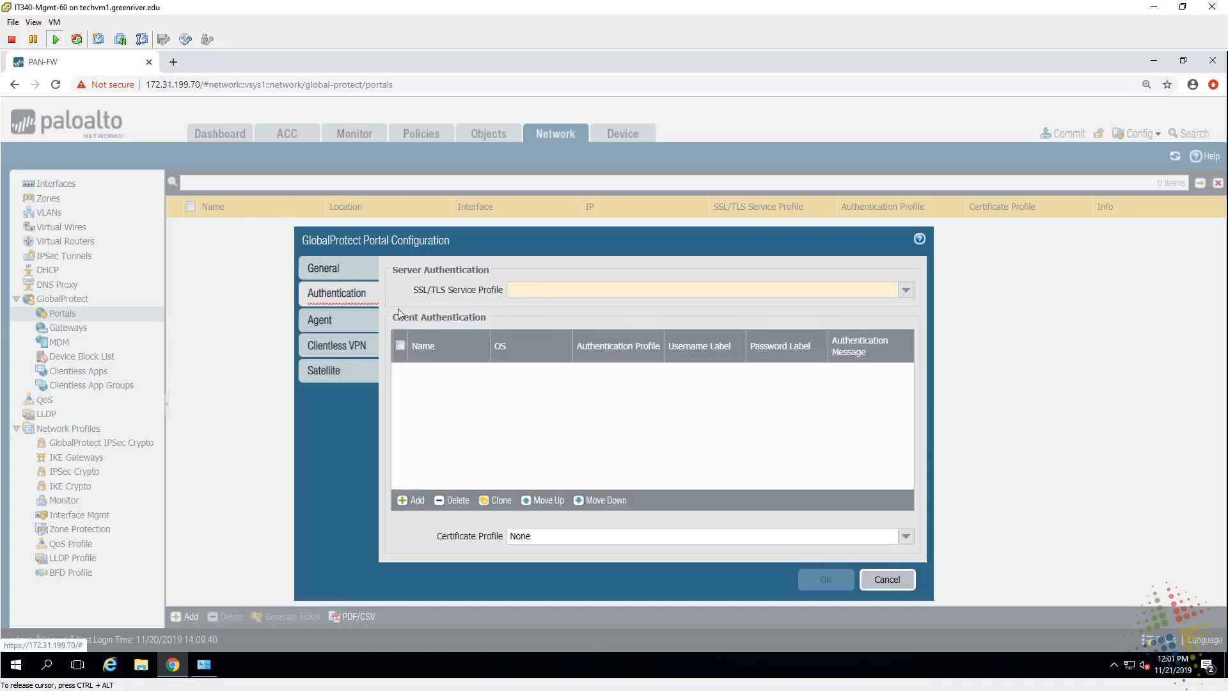
Step: Use SSL/TLS profile GlobalProtect-sp and add client authentication ActiveDirectory with Group60-ap for any OS
{"action": "left_click", "coordinate": [904, 290]}
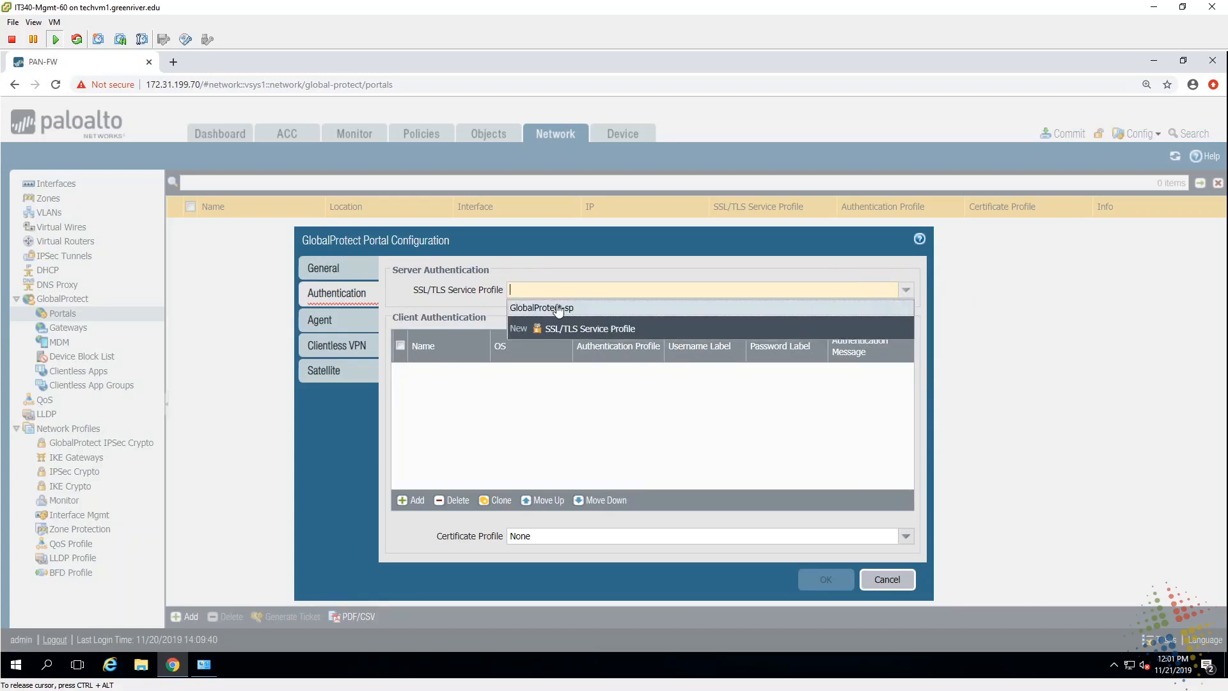
{"action": "left_click", "coordinate": [557, 308]}
{"action": "left_click", "coordinate": [414, 506]}
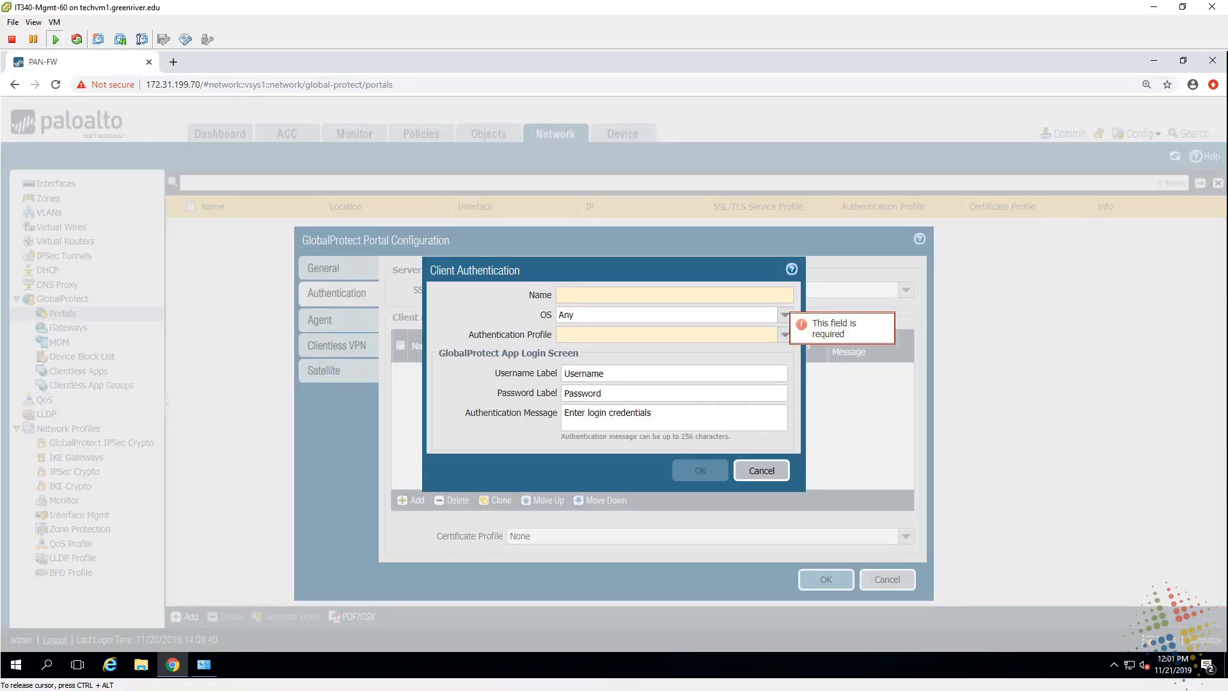
{"action": "type", "text": "Acti"}
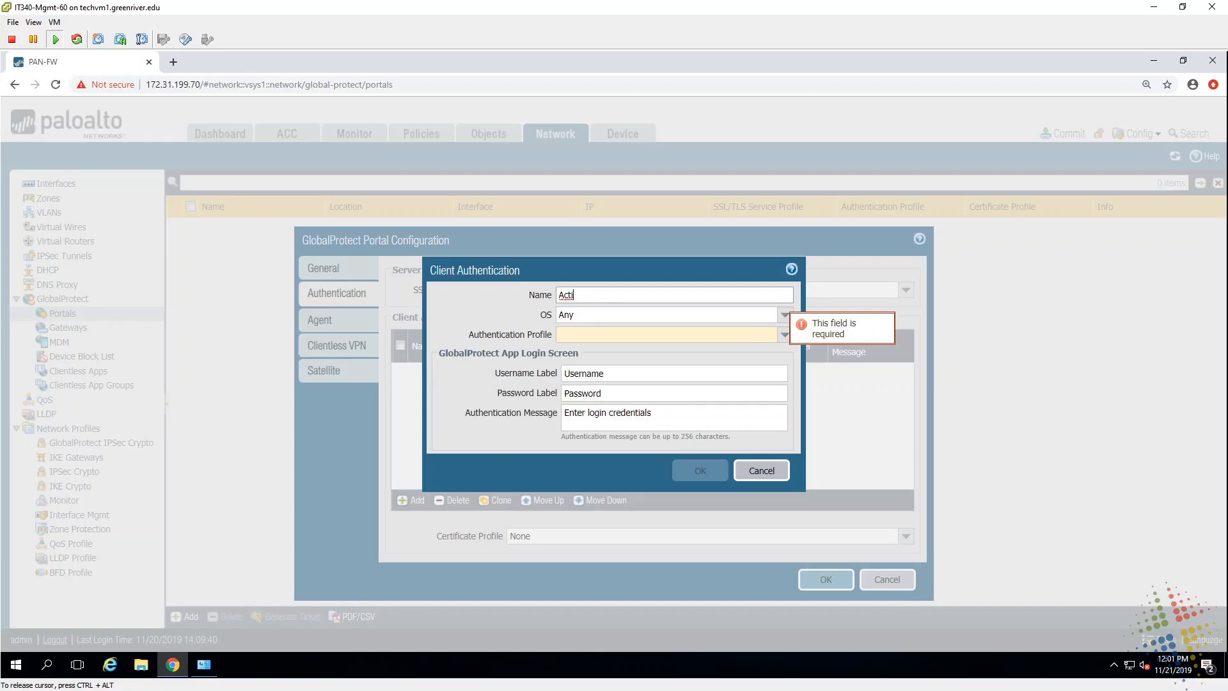
{"action": "type", "text": "veDire"}
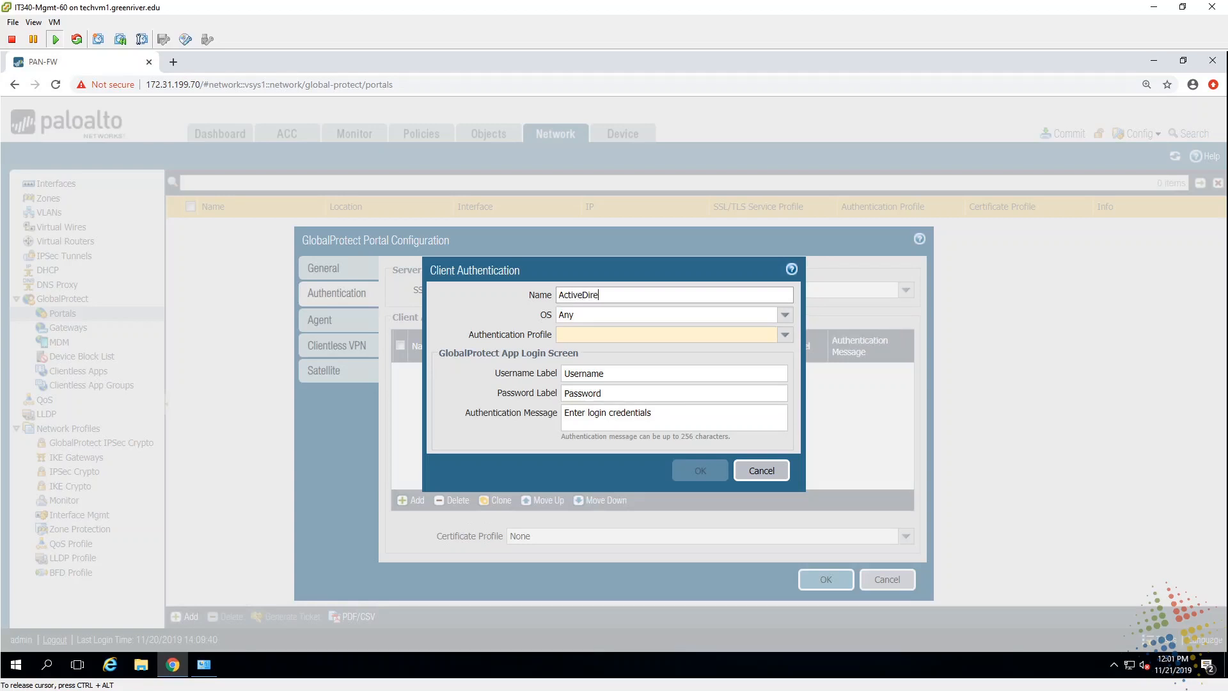
{"action": "type", "text": "ctory"}
{"action": "left_click", "coordinate": [785, 334]}
{"action": "left_click", "coordinate": [587, 352]}
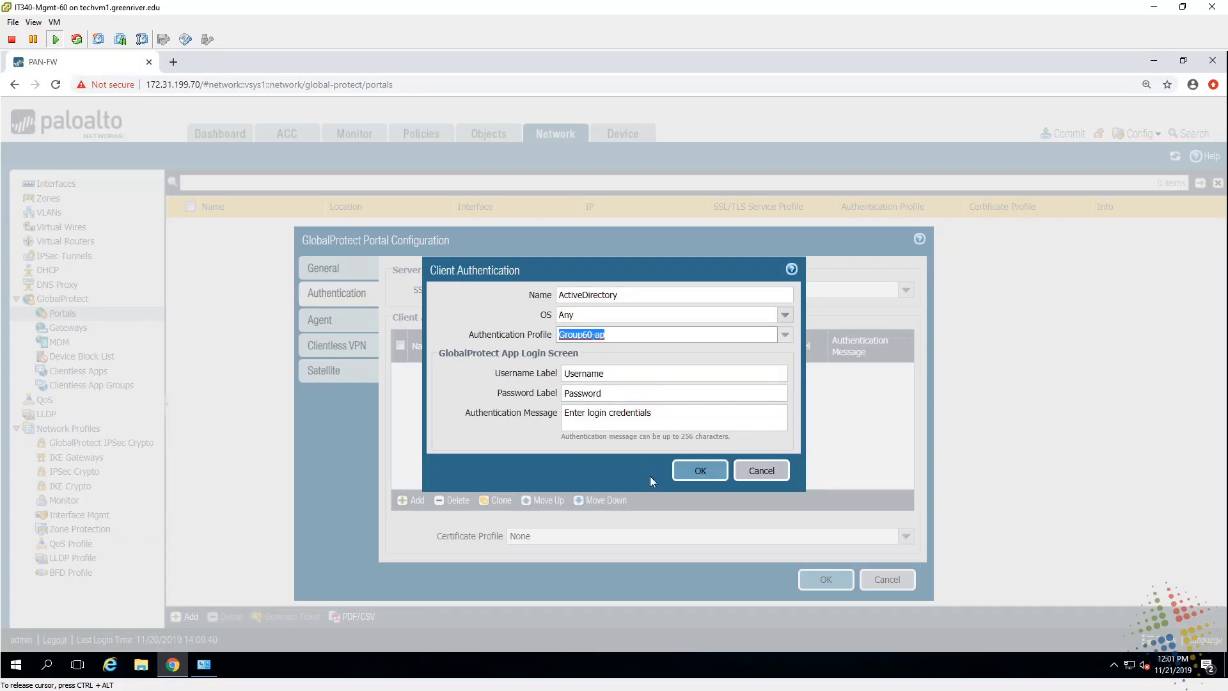
{"action": "left_click", "coordinate": [653, 412]}
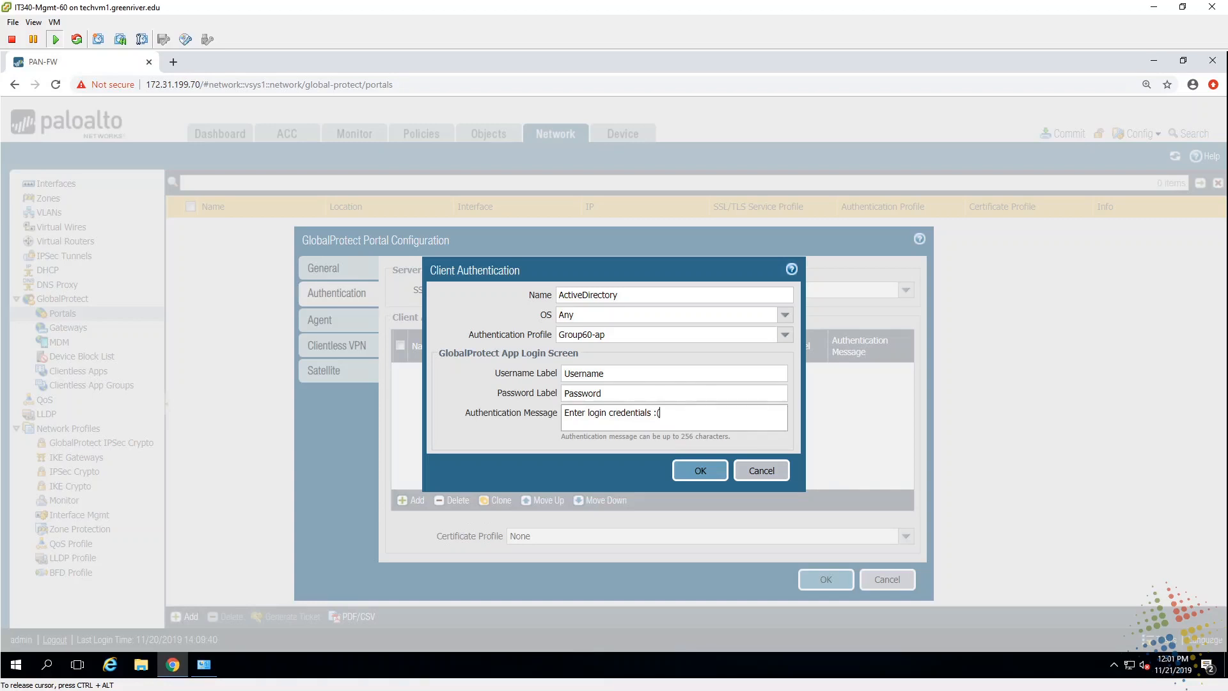
{"action": "left_click", "coordinate": [700, 471]}
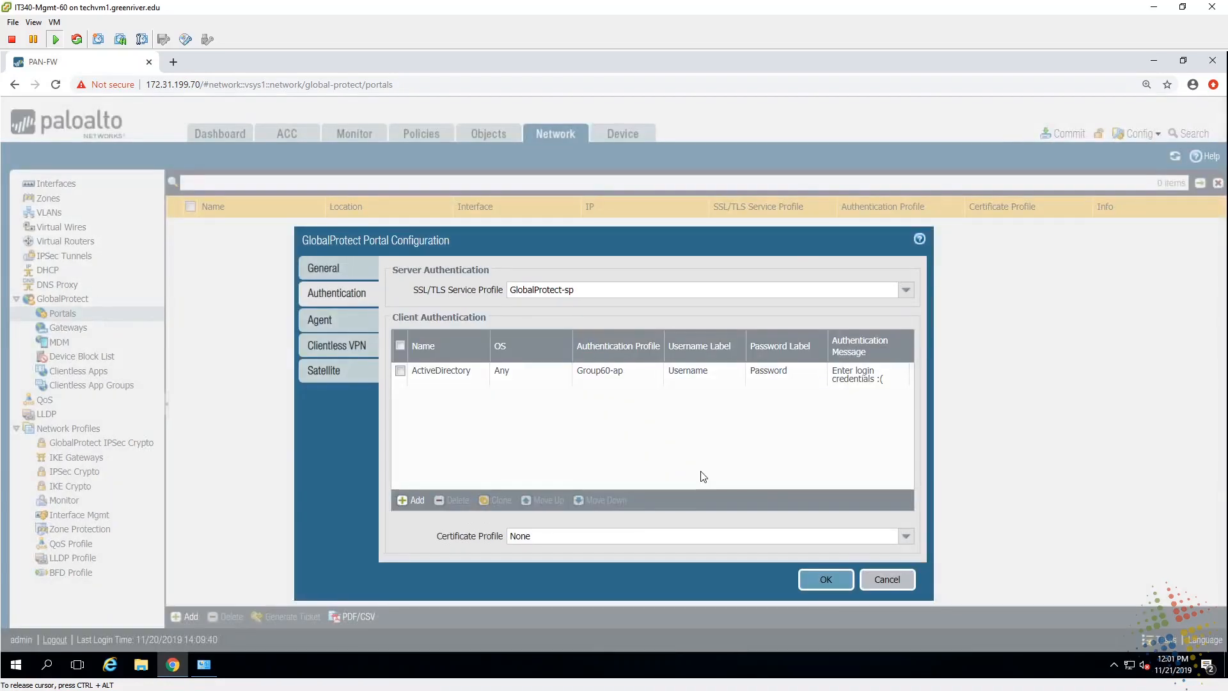
Step: Add agent config portal-agent-config with IPv4 internal host detection, IP and hostname 10.1.0.1
{"action": "left_click", "coordinate": [329, 318]}
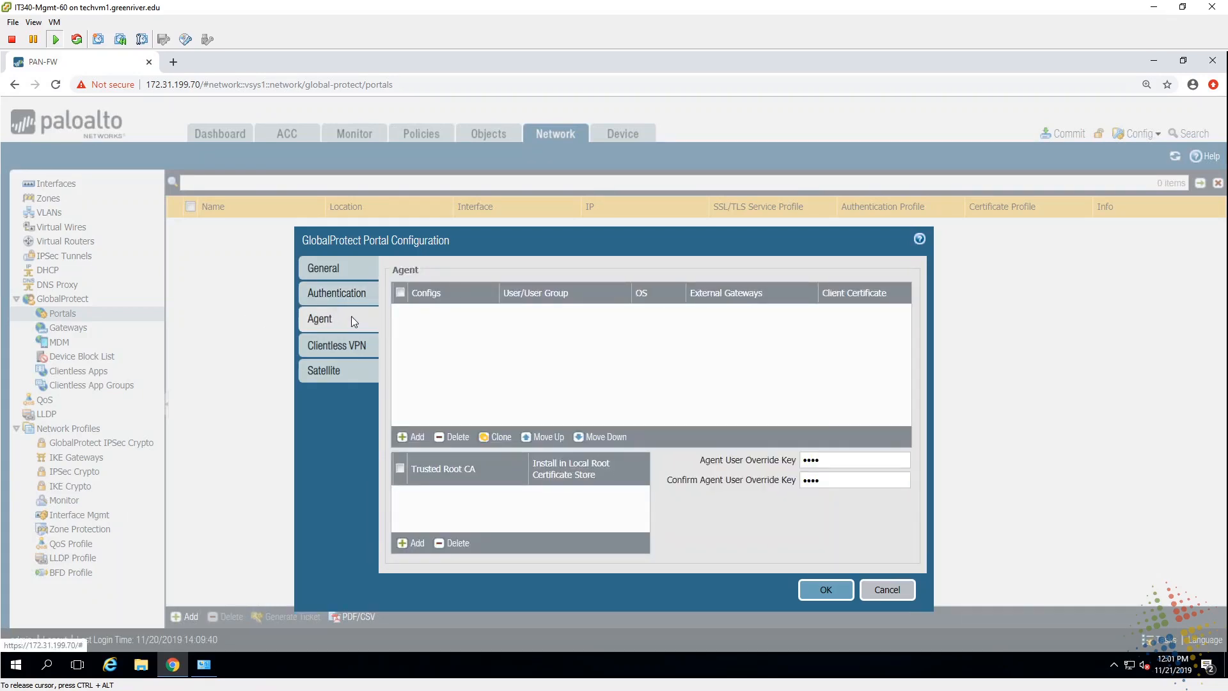
{"action": "left_click", "coordinate": [417, 437]}
{"action": "type", "text": "p"}
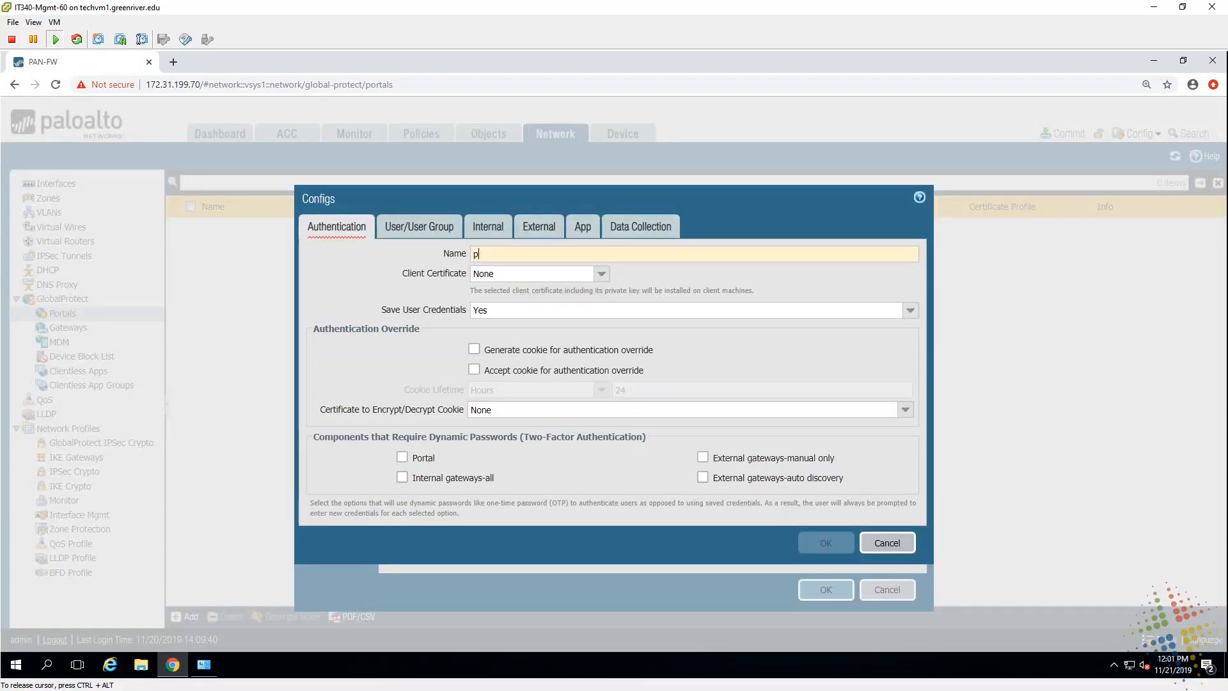
{"action": "type", "text": "ortal-agent-config"}
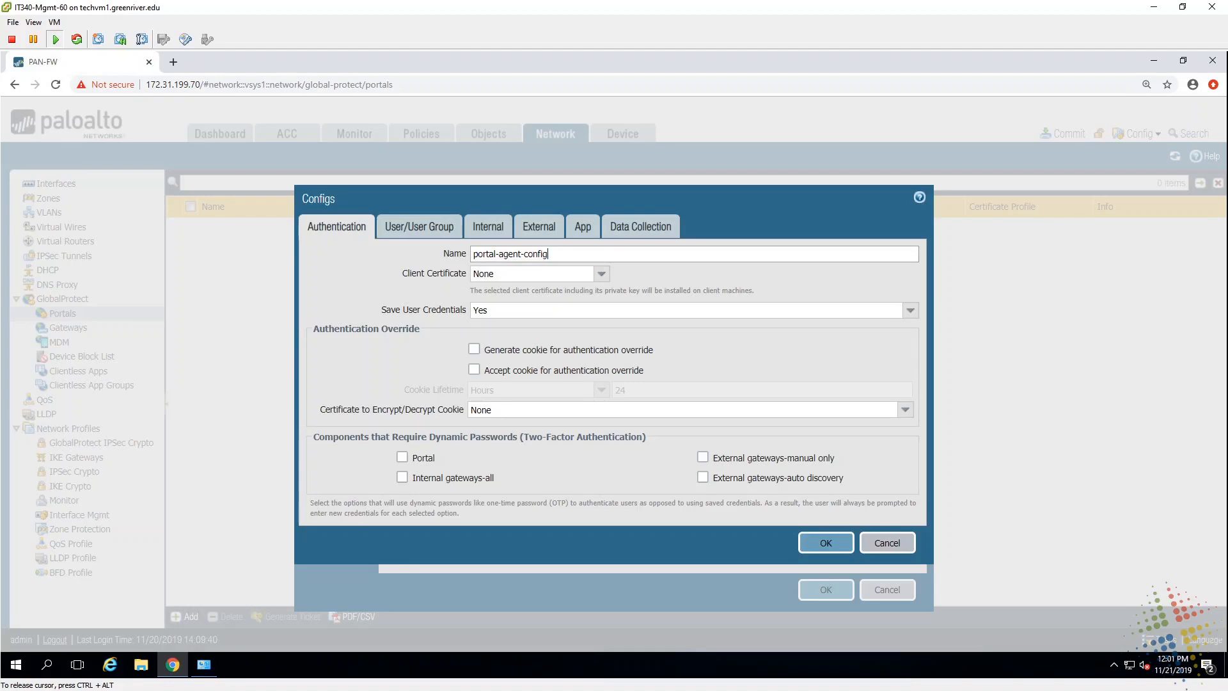
{"action": "left_click", "coordinate": [491, 227]}
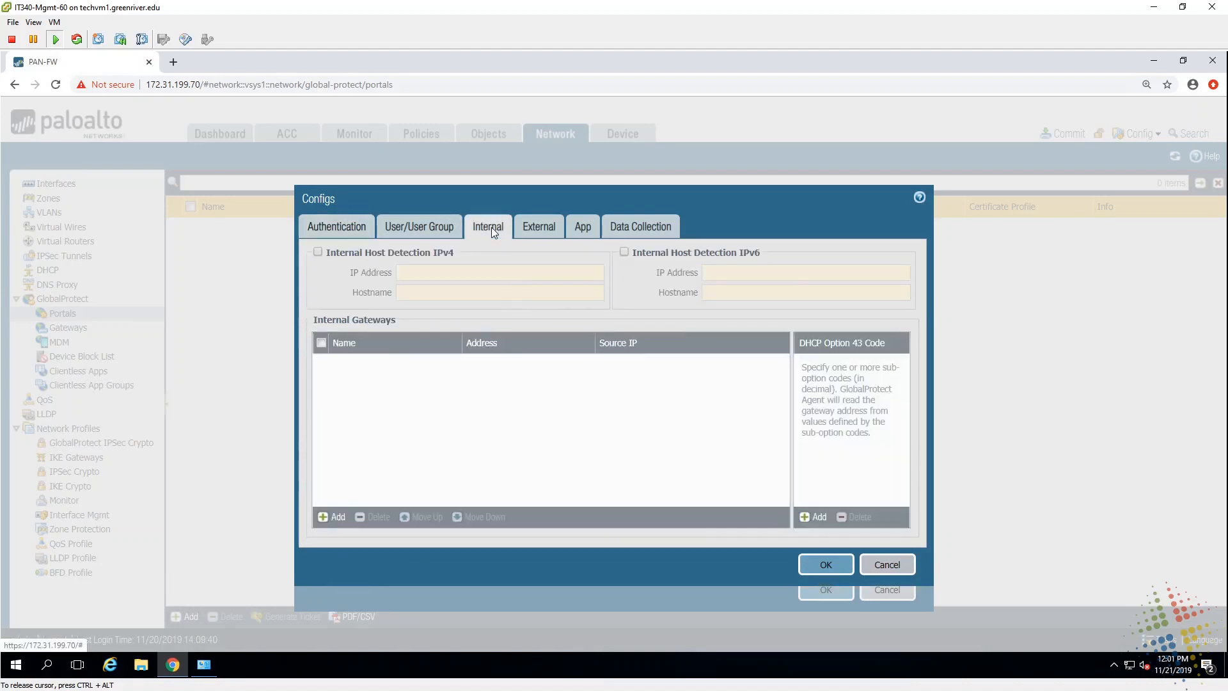
{"action": "left_click", "coordinate": [318, 252]}
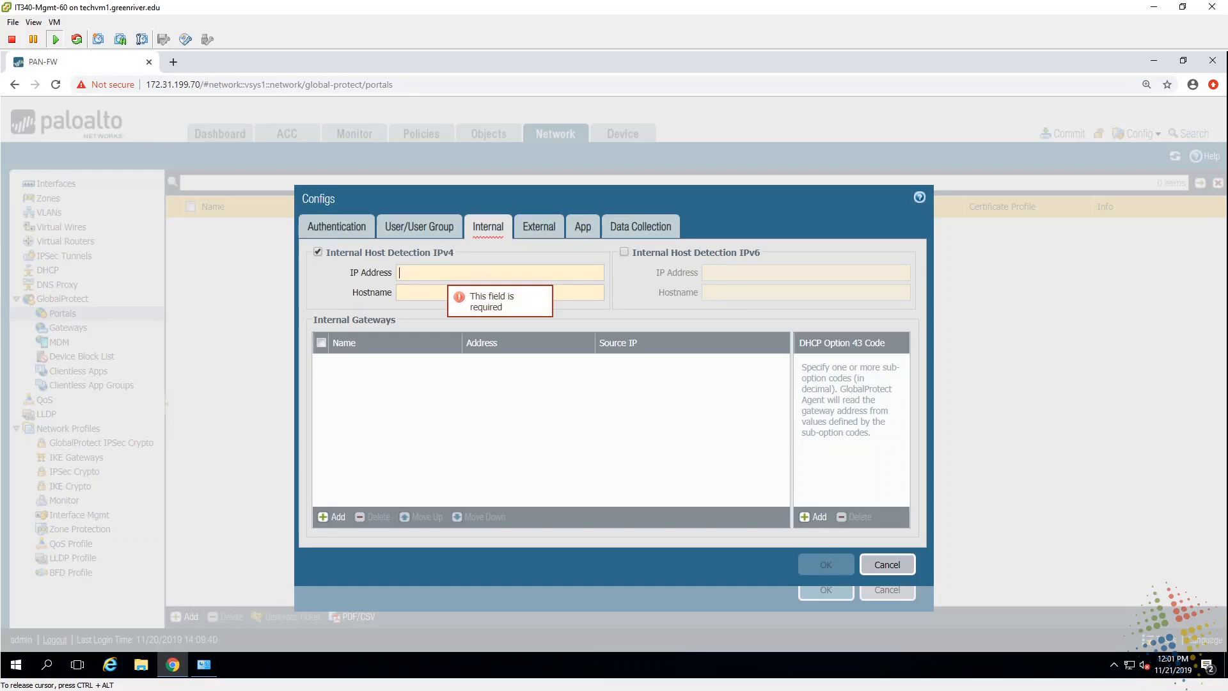
{"action": "type", "text": "0."}
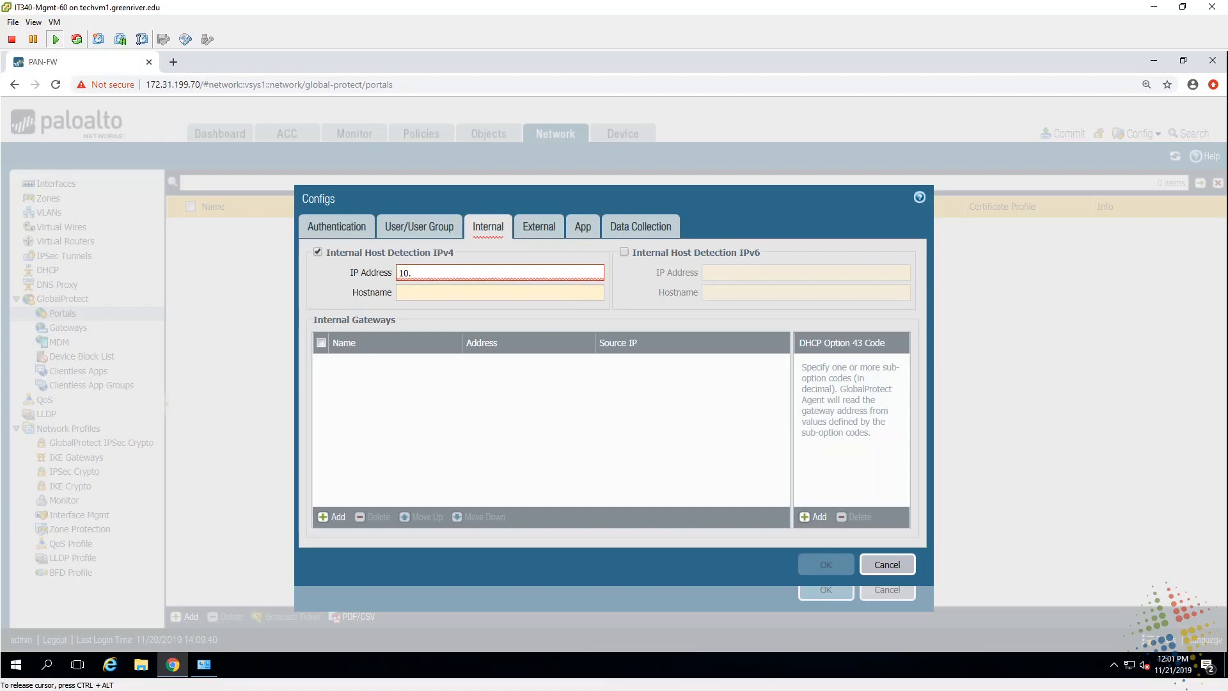
{"action": "type", "text": "1.0.1"}
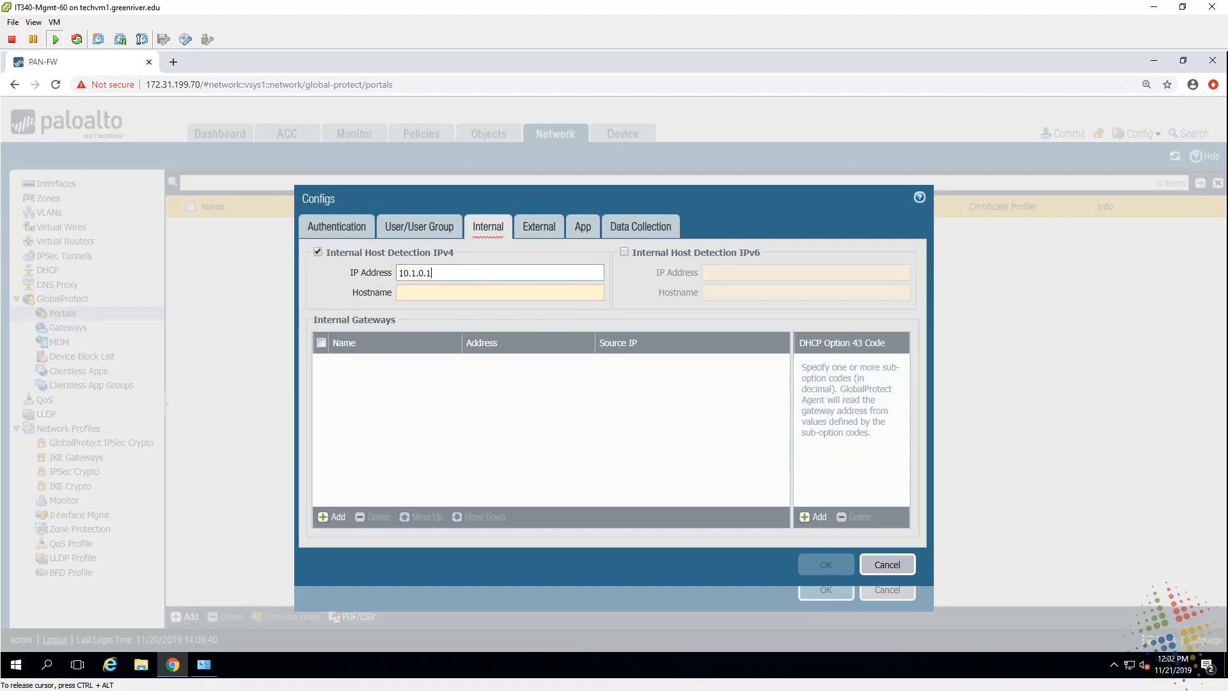
{"action": "left_click", "coordinate": [400, 292]}
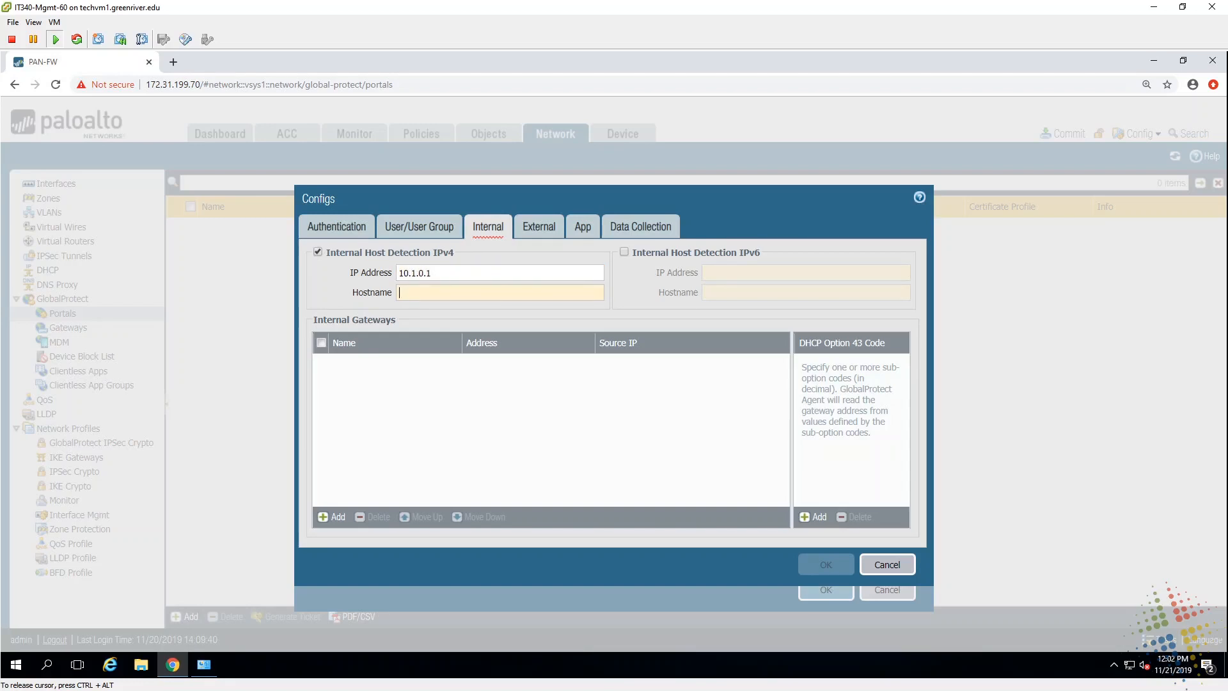
{"action": "type", "text": "10.1.0.1"}
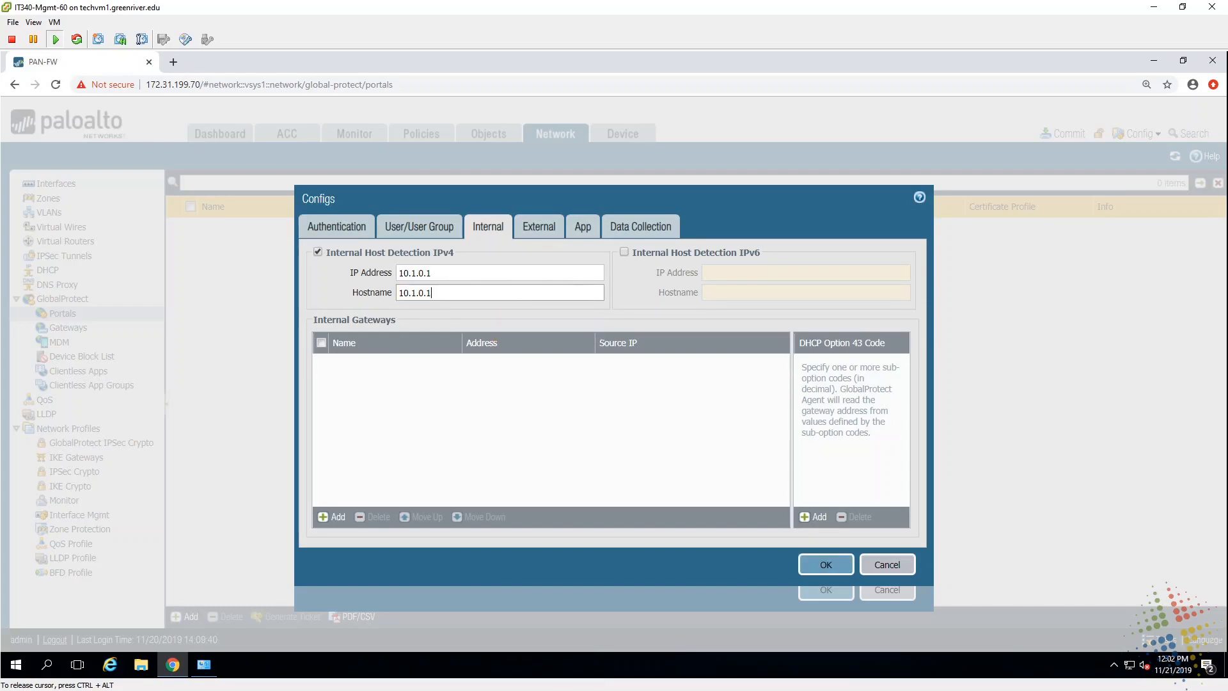
{"action": "left_click", "coordinate": [544, 232]}
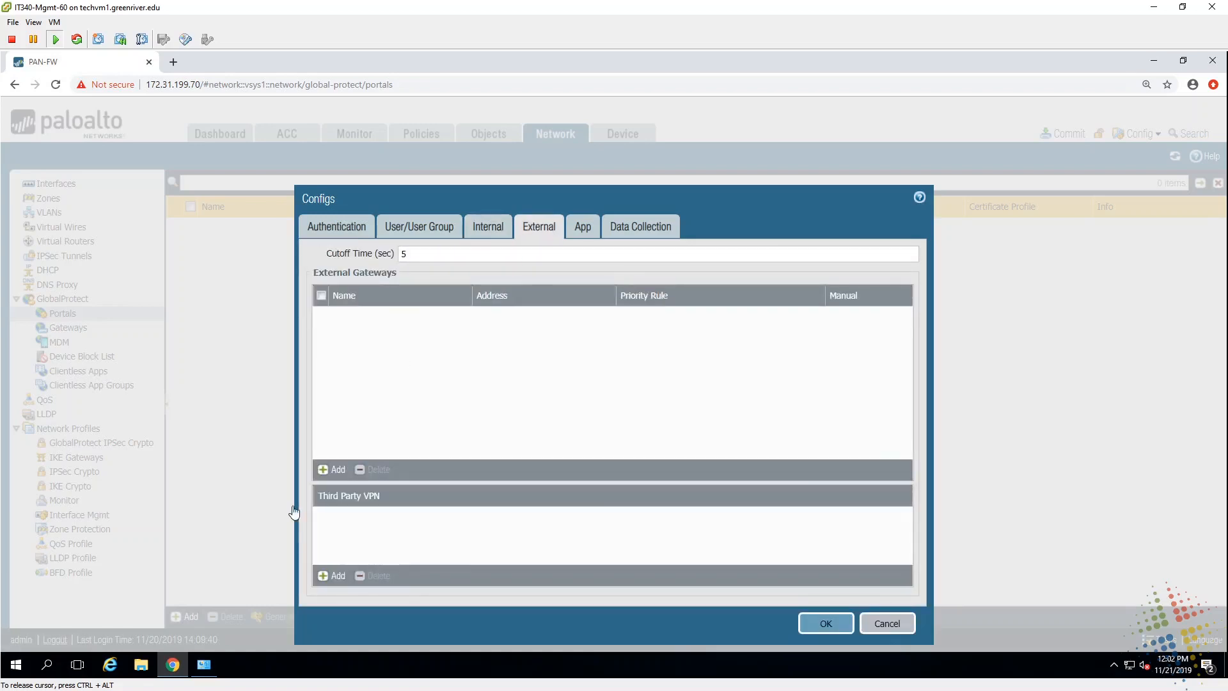
Step: Add external gateway ext-gw-1 with IP address 192.168.116.72
{"action": "left_click", "coordinate": [333, 470]}
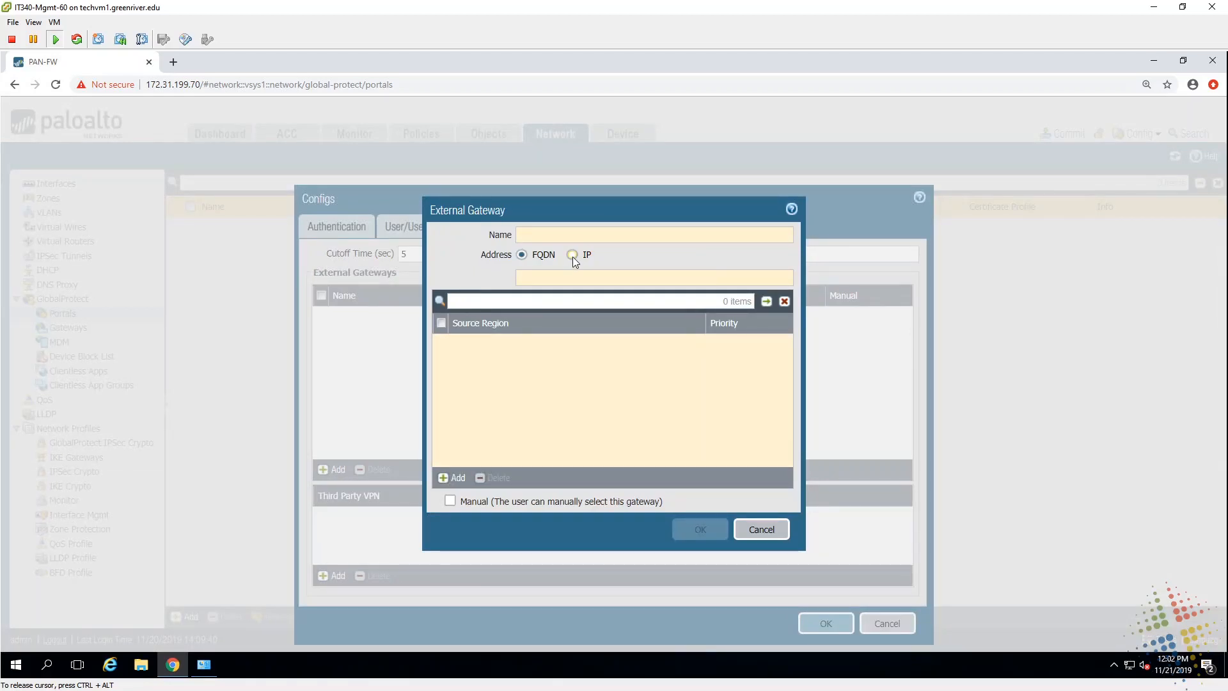
{"action": "type", "text": "Ex"}
{"action": "key", "text": "BackSpace"}
{"action": "key", "text": "BackSpace"}
{"action": "type", "text": "ext-gw-1"}
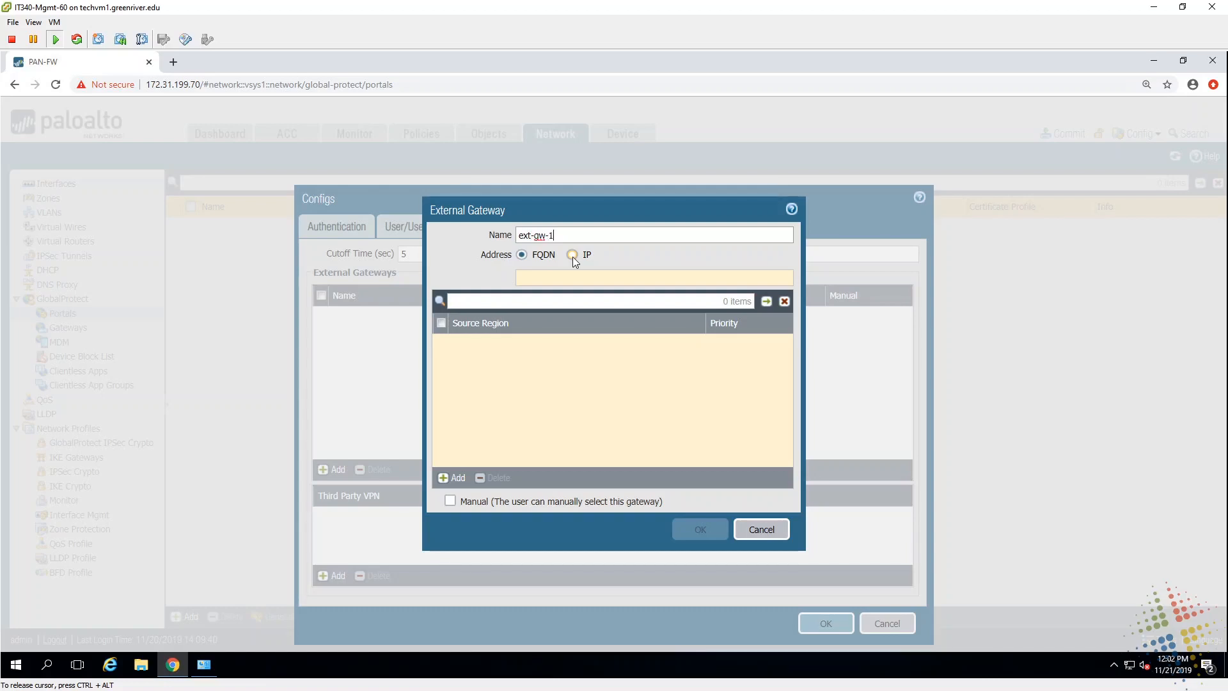
{"action": "left_click", "coordinate": [573, 255]}
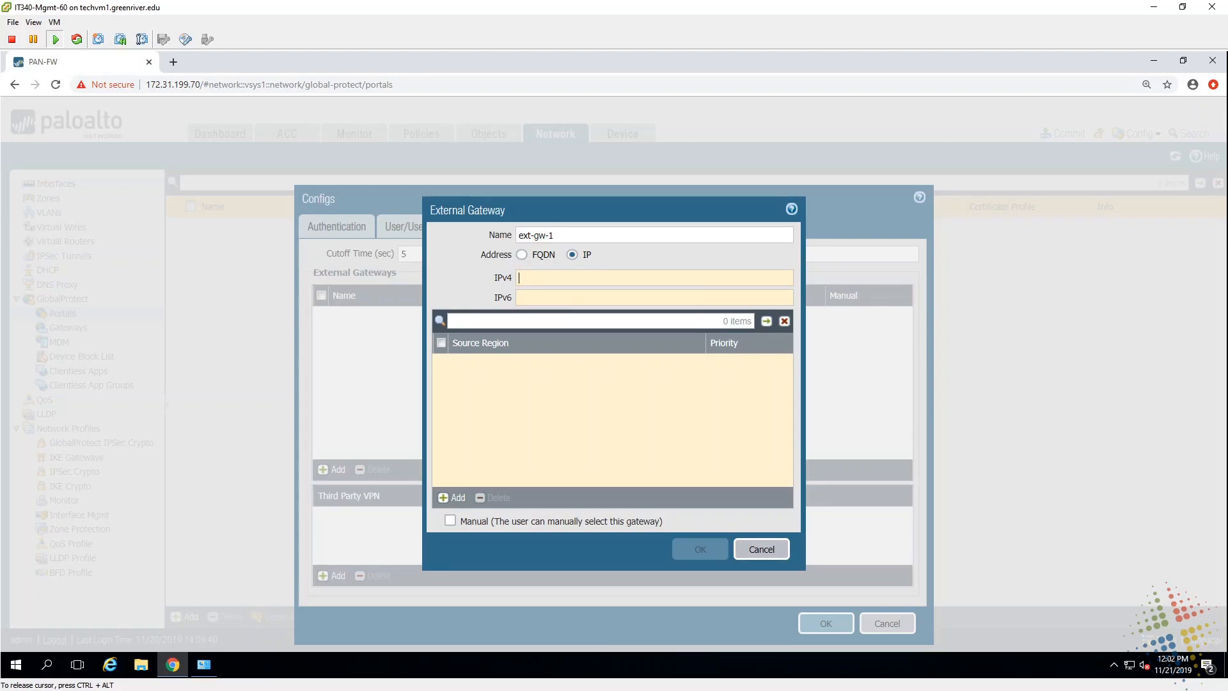
{"action": "type", "text": "192.168"}
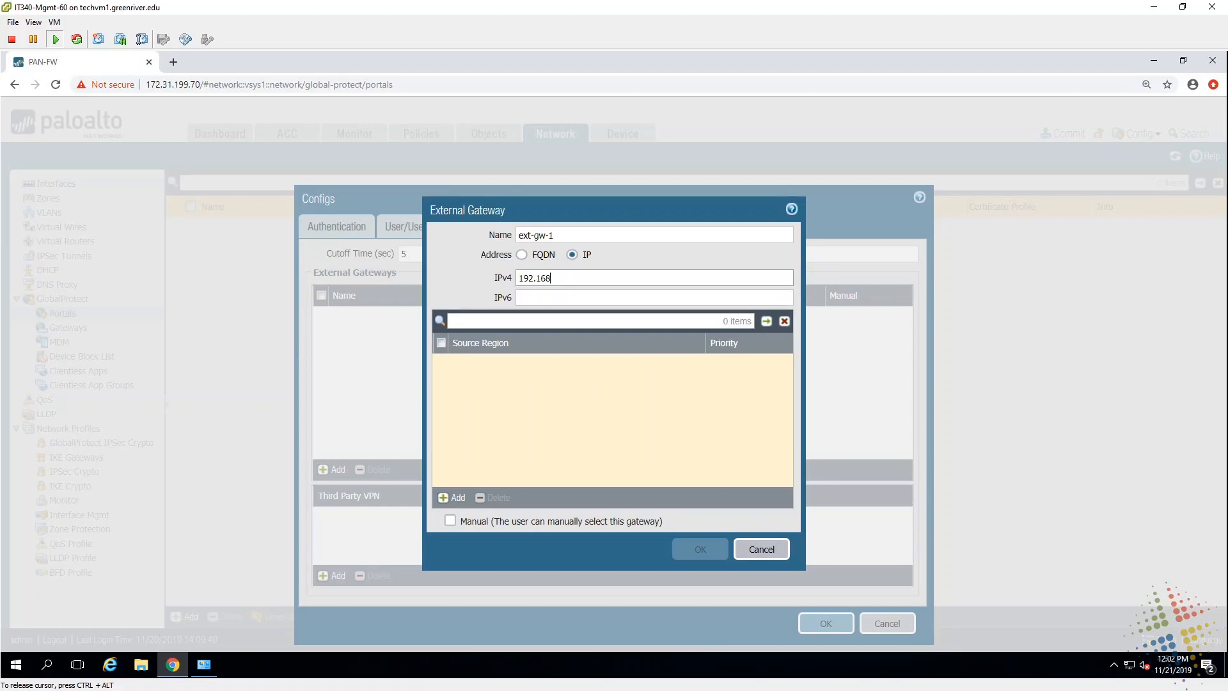
{"action": "type", "text": ".116.72"}
{"action": "key", "text": "shift+Left"}
{"action": "key", "text": "shift+Left"}
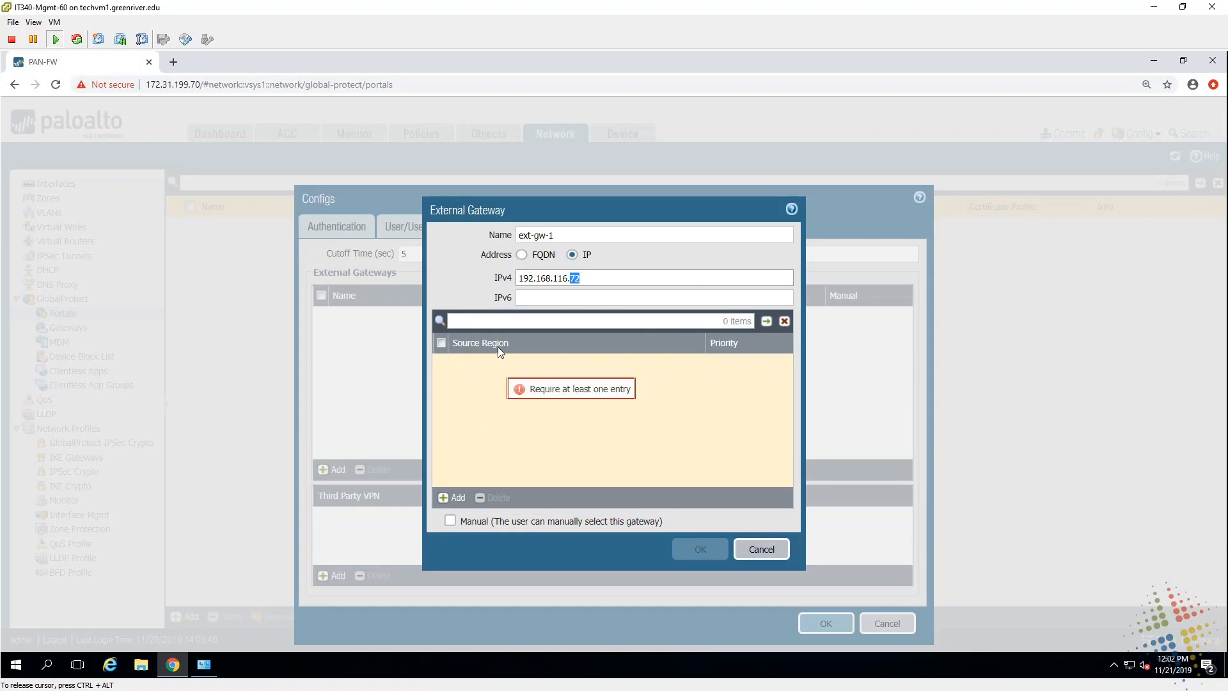
Step: Give ext-gw-1 source region Any, then save the agent config and the portal
{"action": "left_click", "coordinate": [447, 498]}
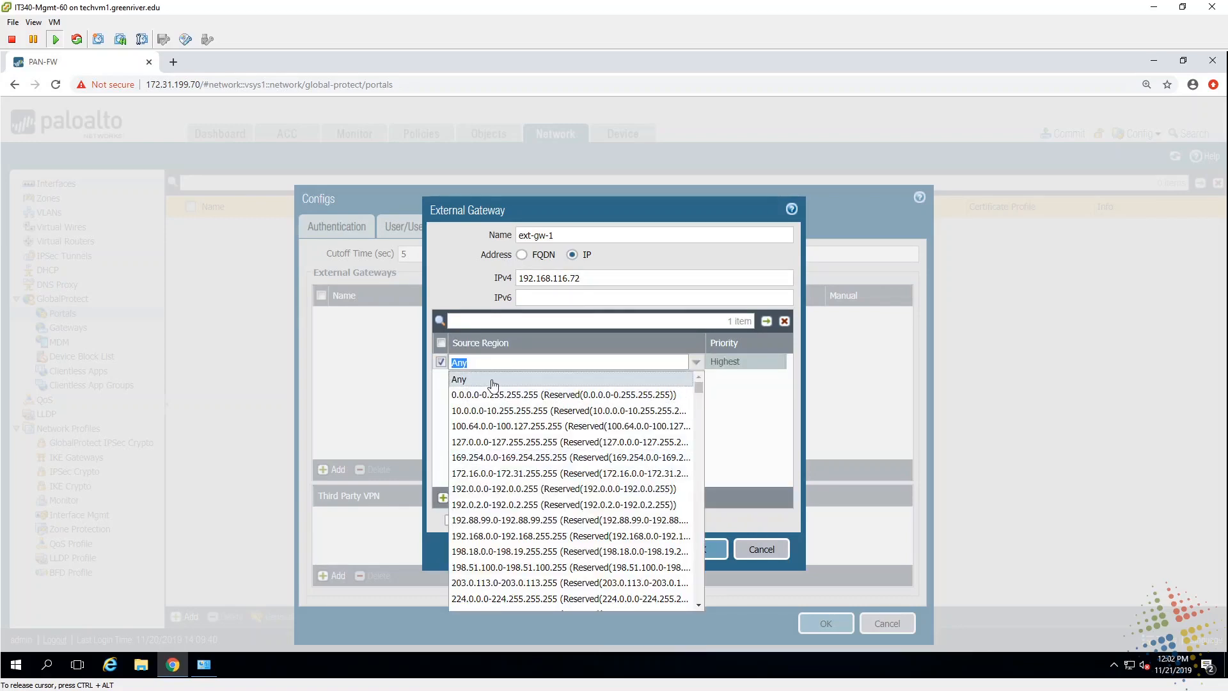
{"action": "left_click", "coordinate": [492, 380]}
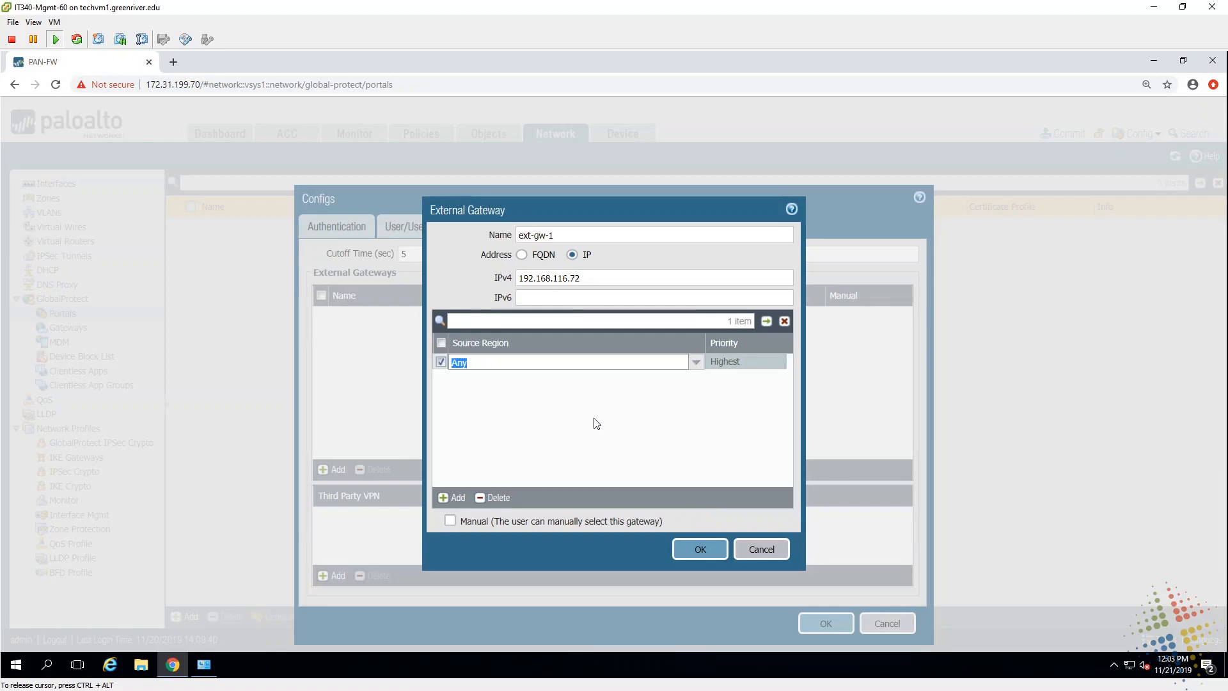
{"action": "left_click", "coordinate": [716, 551]}
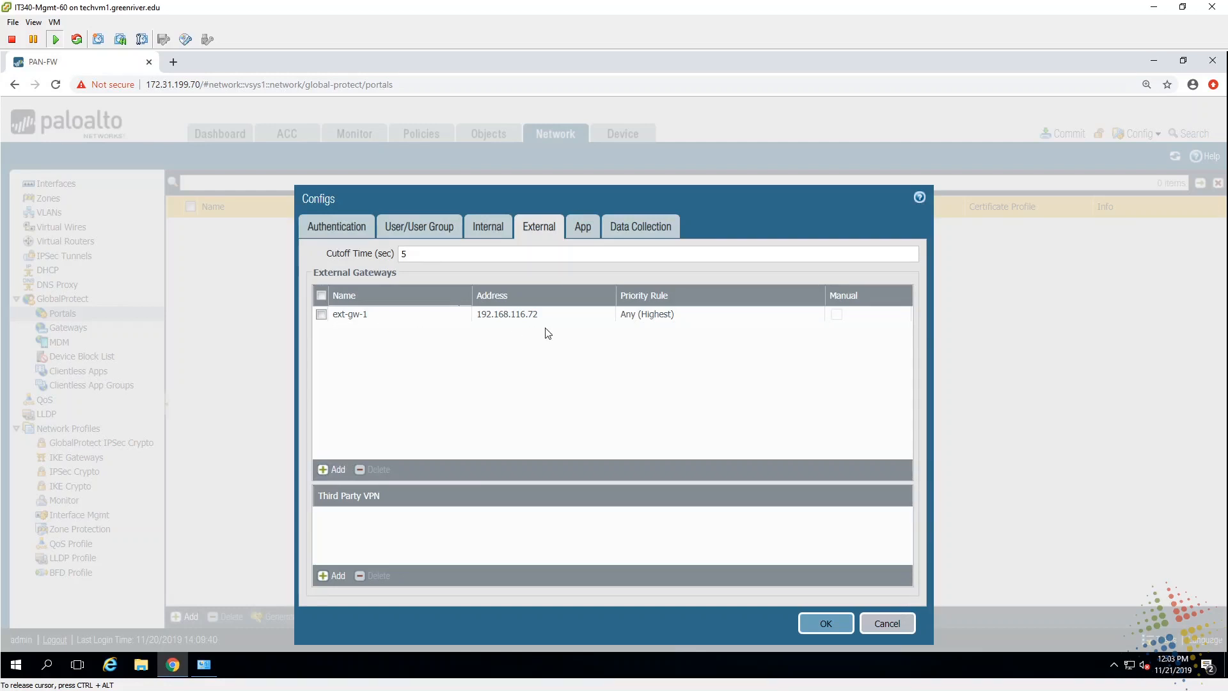
{"action": "left_click", "coordinate": [348, 316]}
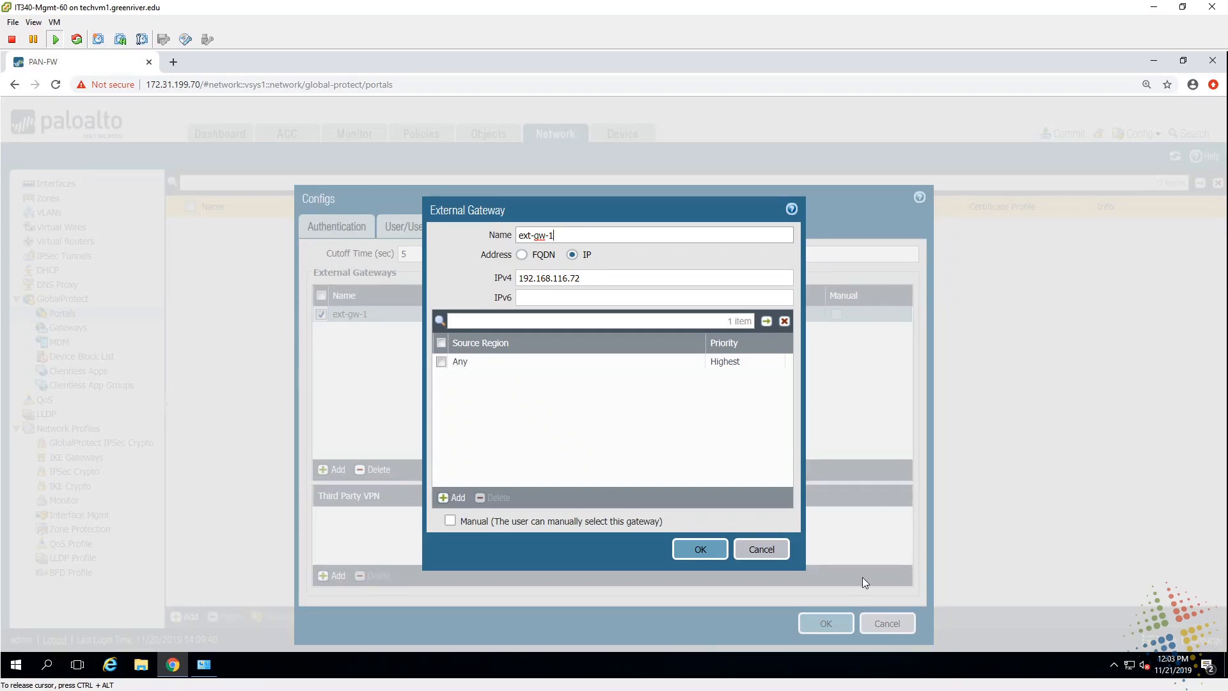
{"action": "left_click", "coordinate": [777, 555]}
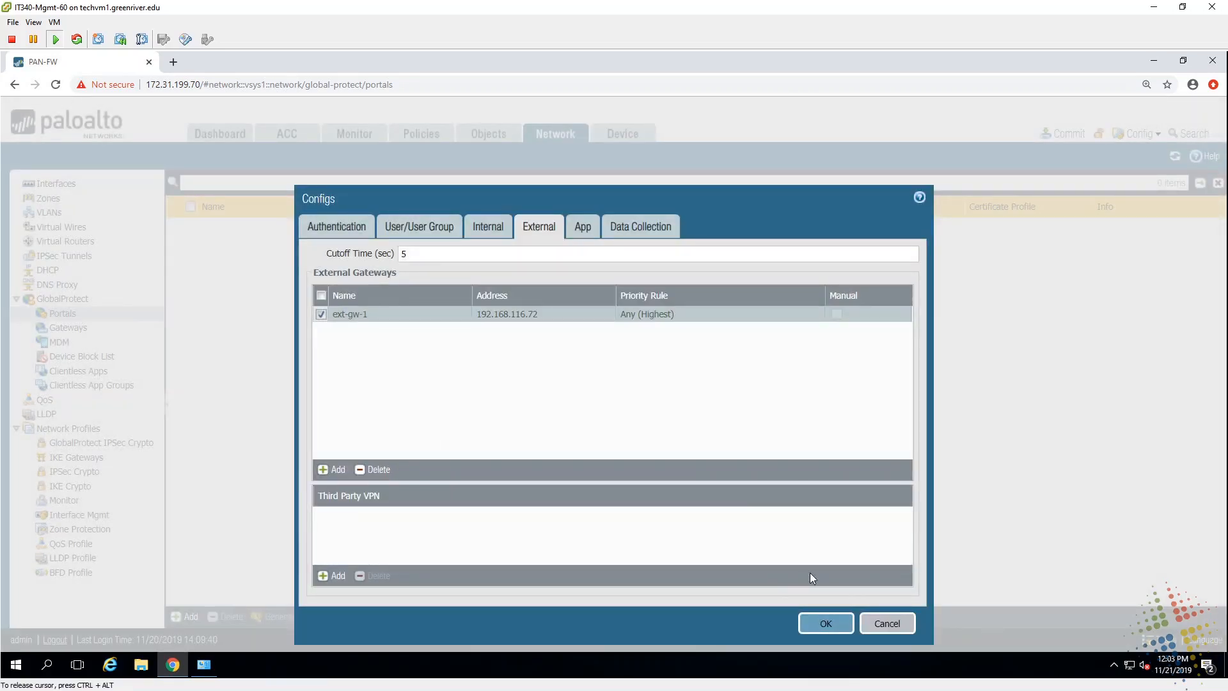
{"action": "left_click", "coordinate": [821, 624]}
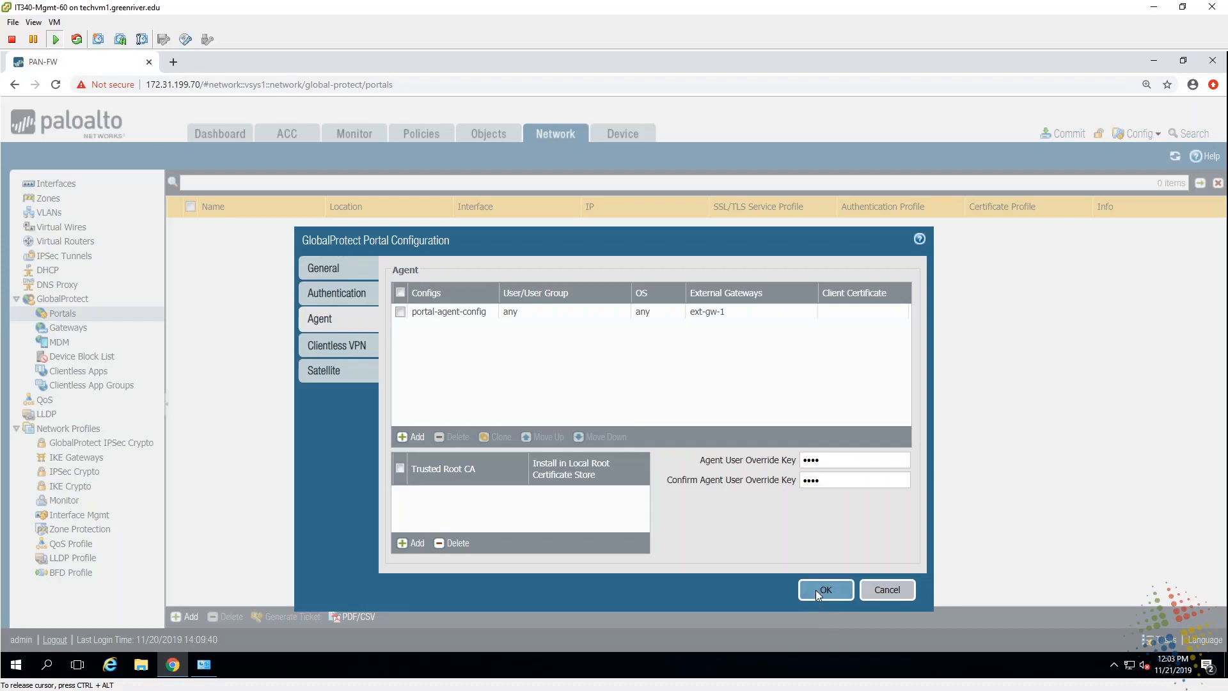
{"action": "left_click", "coordinate": [817, 594]}
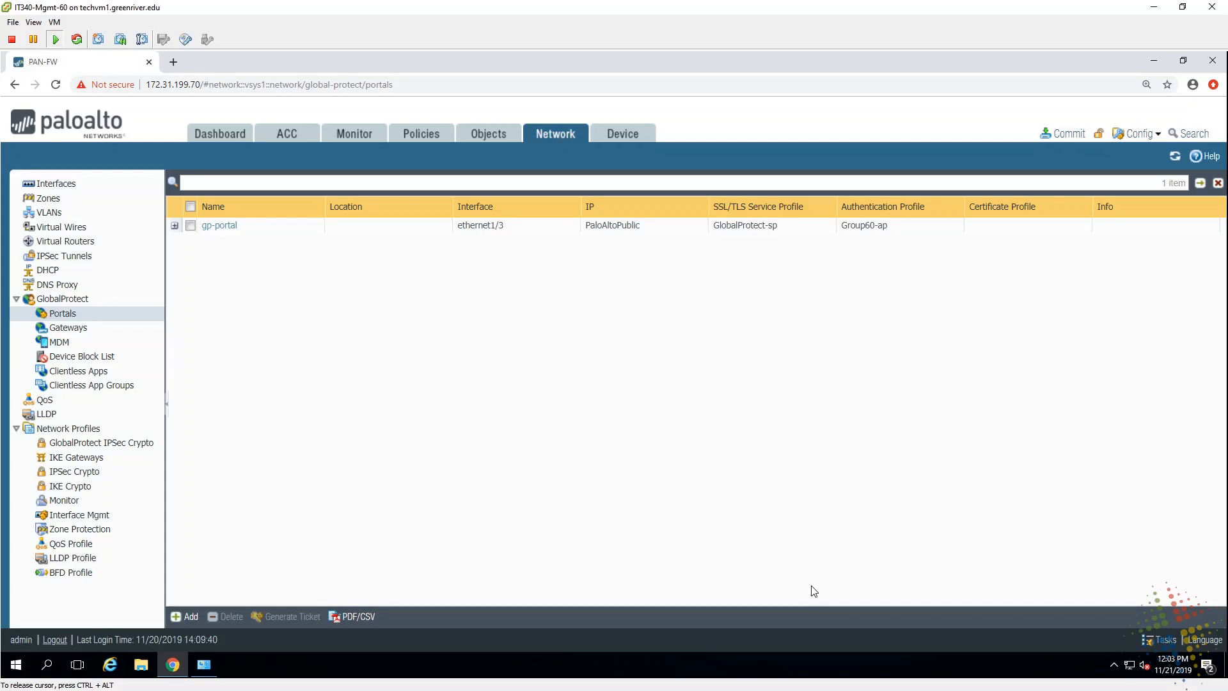
Step: Go to Device > GlobalProtect Client to list the available client versions
{"action": "left_click", "coordinate": [611, 136]}
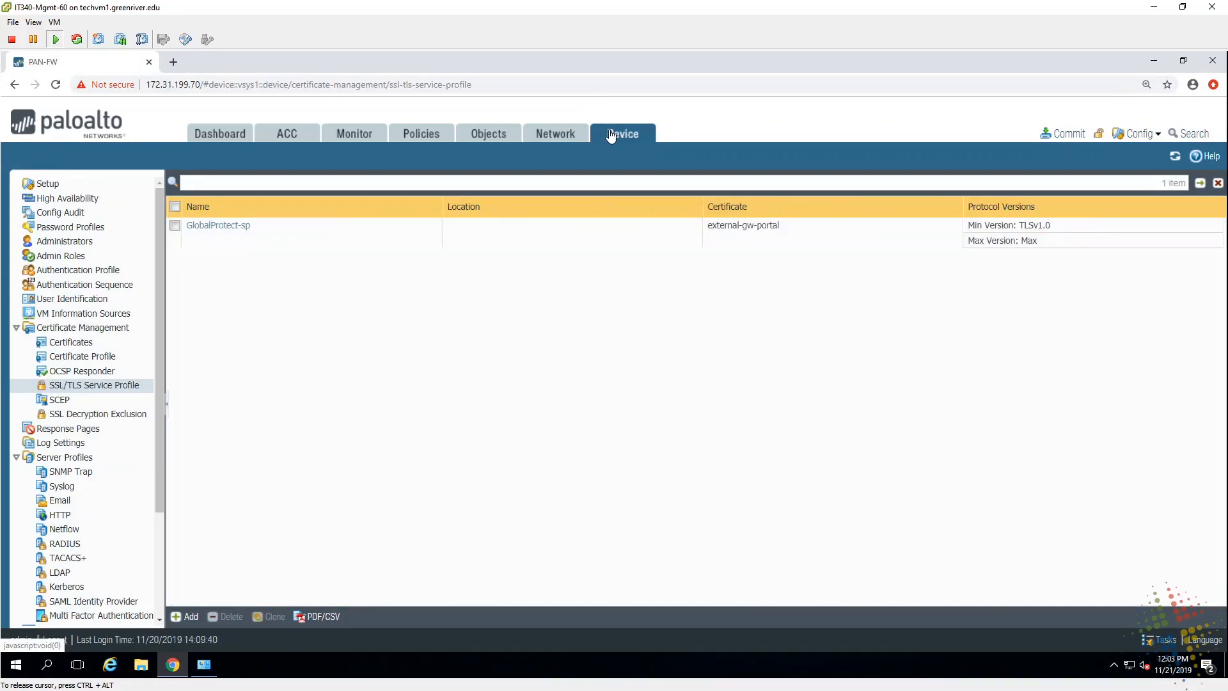
{"action": "left_click", "coordinate": [17, 328]}
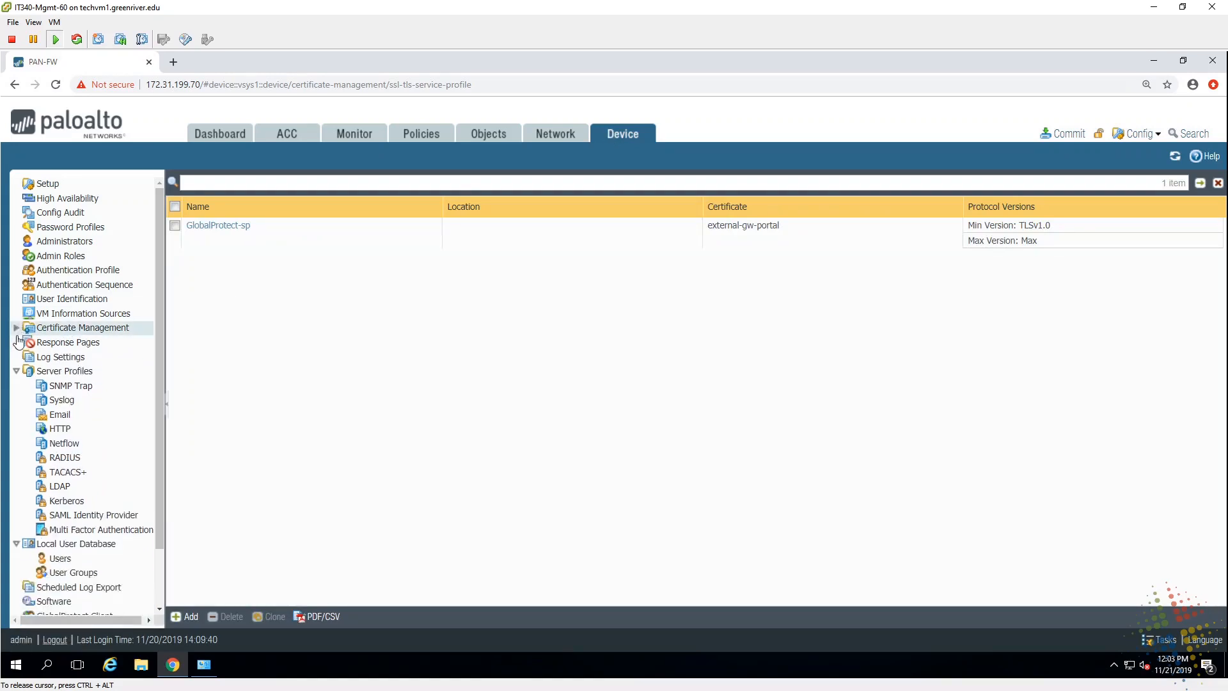
{"action": "left_click", "coordinate": [16, 373]}
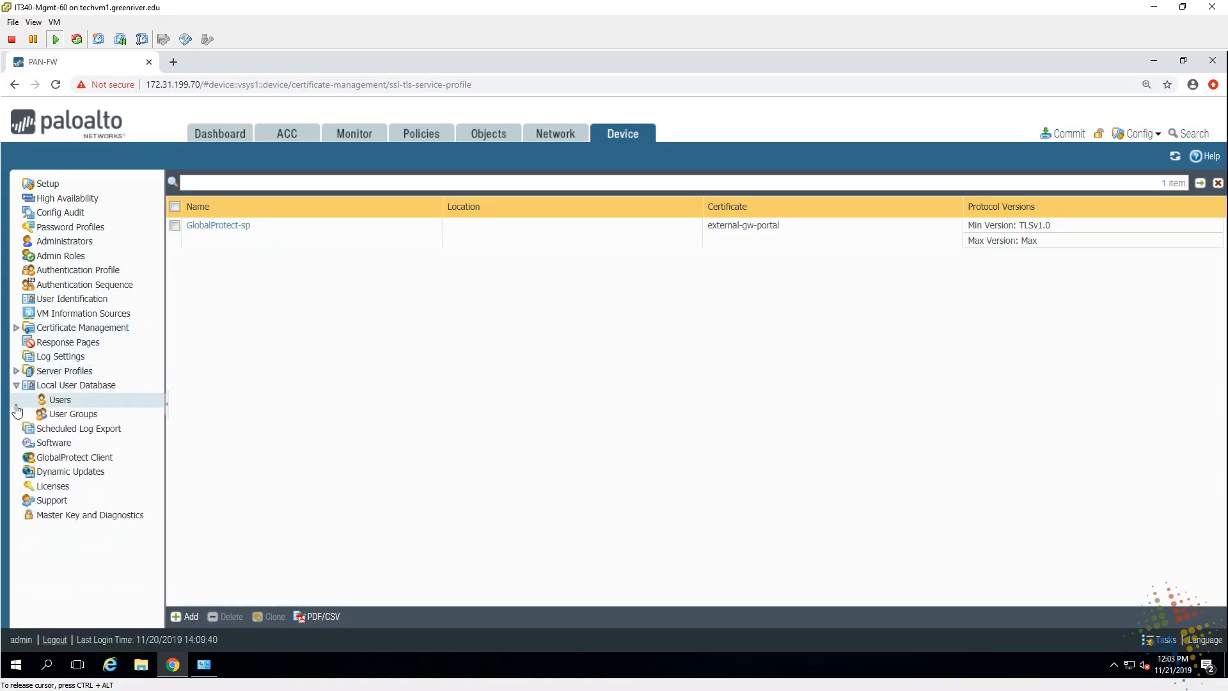
{"action": "left_click", "coordinate": [123, 461]}
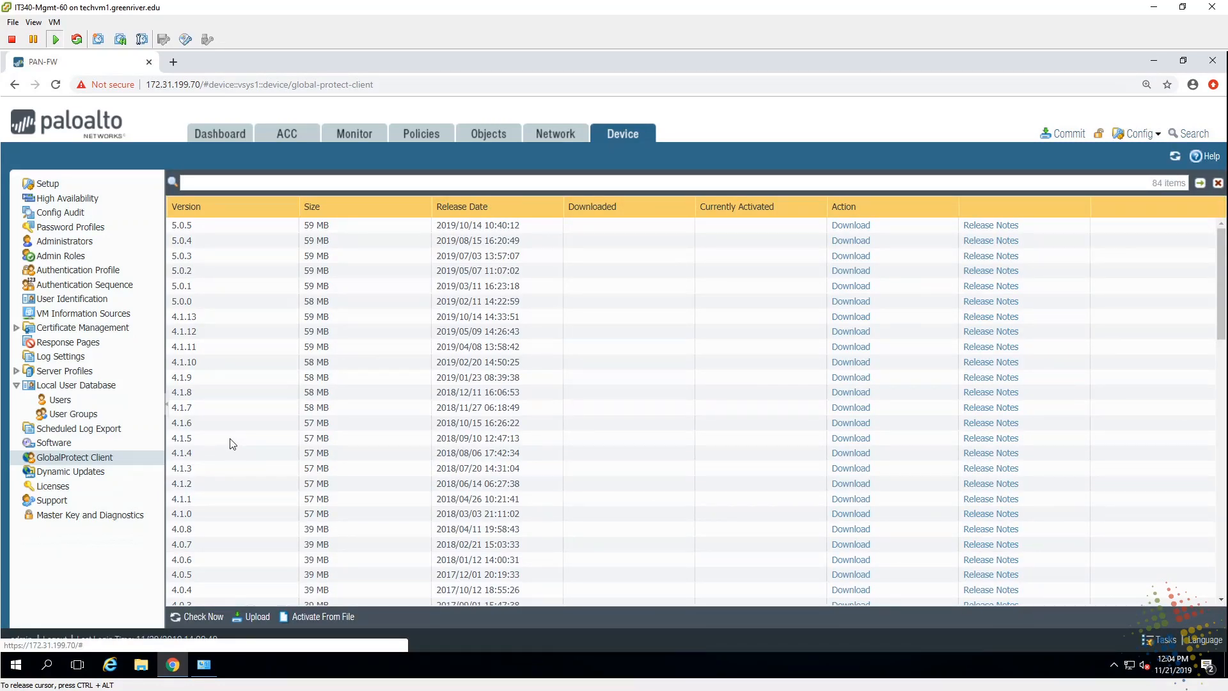
Step: Check for client updates, download GlobalProtect version 5.0.5, and activate it
{"action": "left_click", "coordinate": [198, 618]}
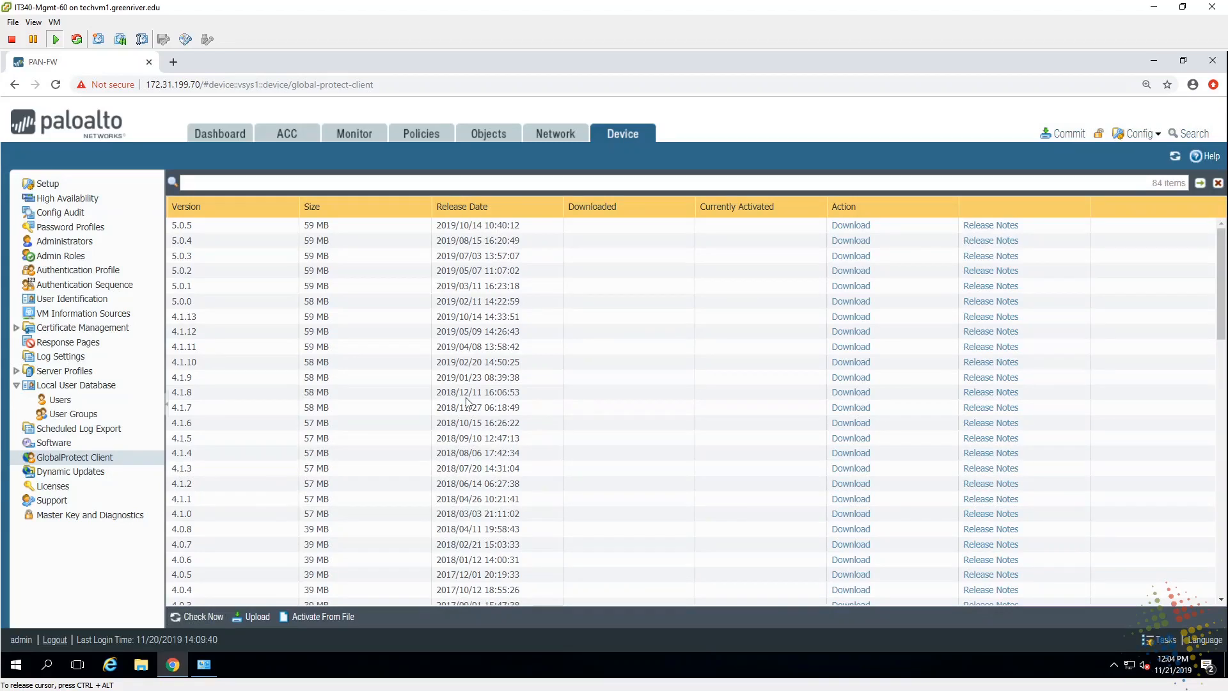
{"action": "left_click", "coordinate": [385, 229]}
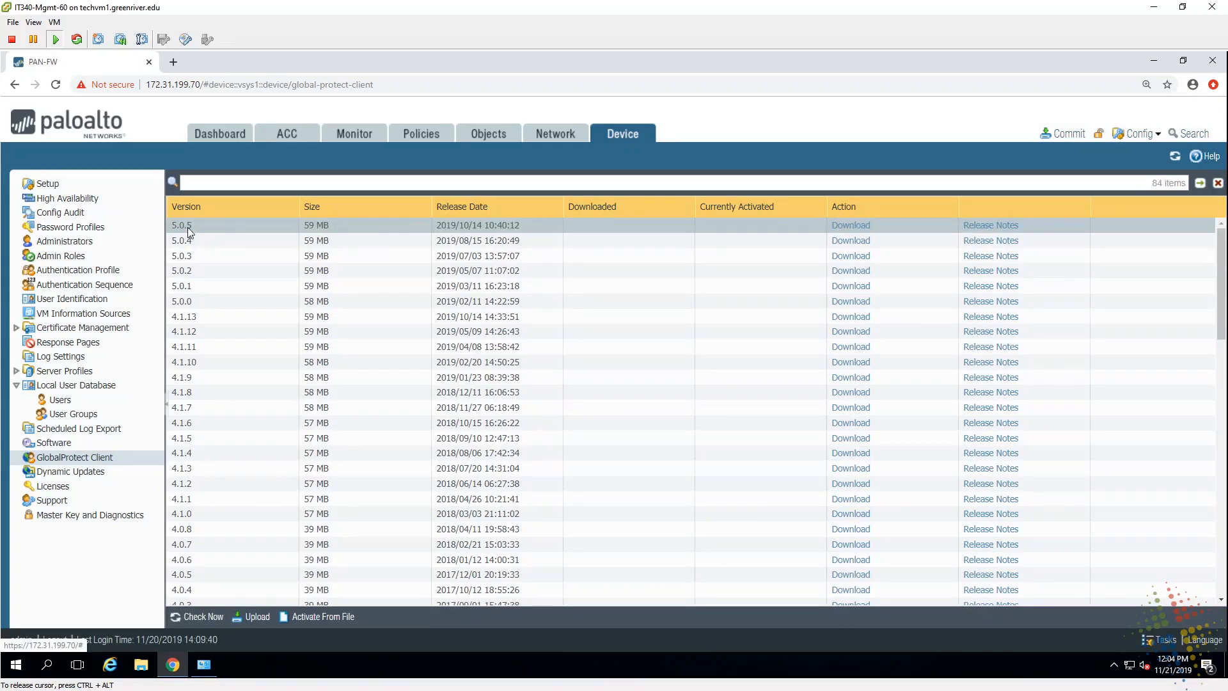
{"action": "left_click", "coordinate": [843, 226]}
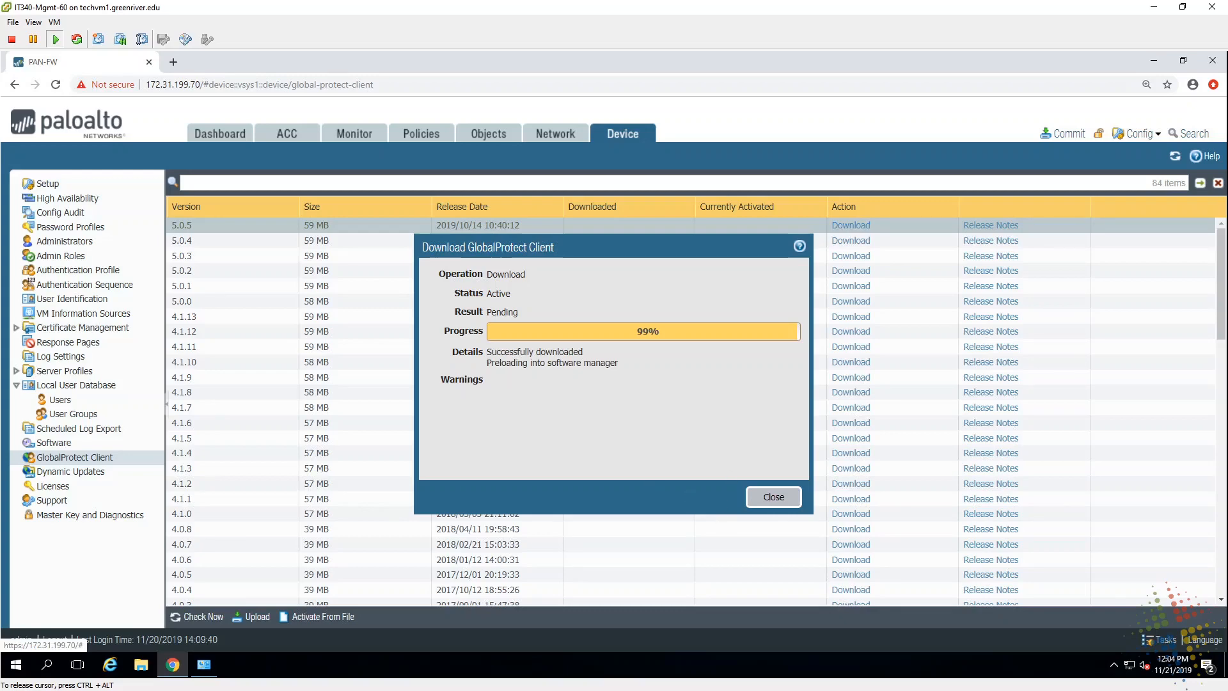
{"action": "left_click", "coordinate": [761, 497]}
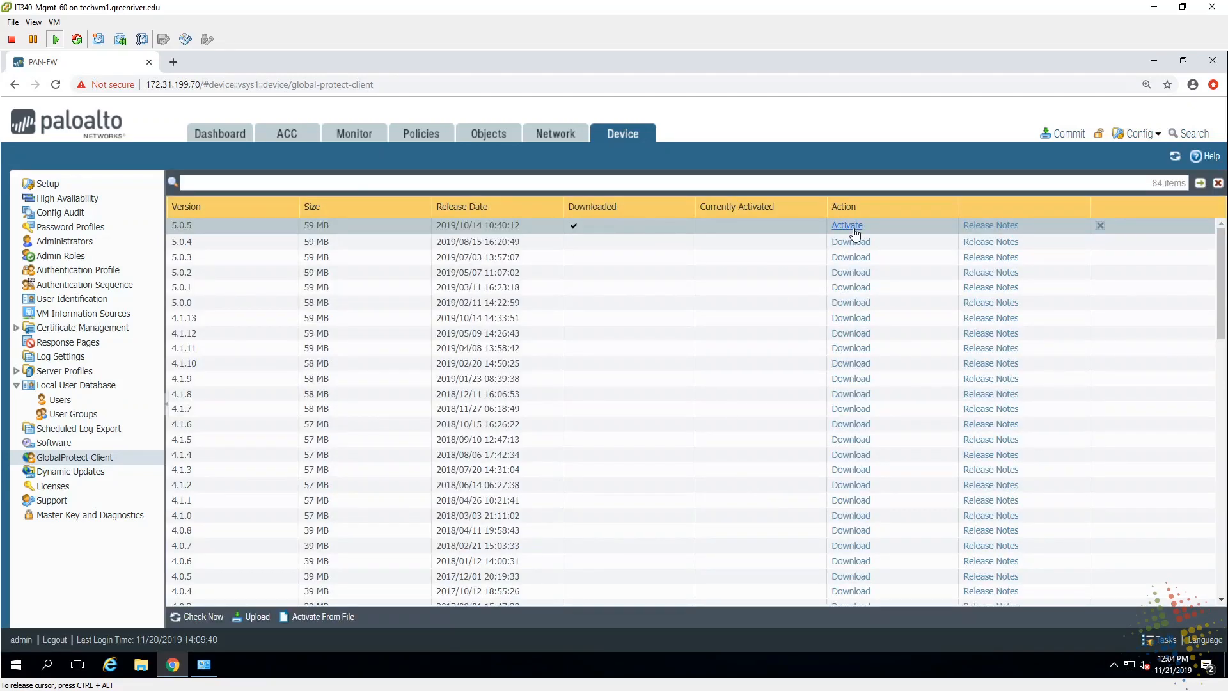
{"action": "left_click", "coordinate": [849, 227]}
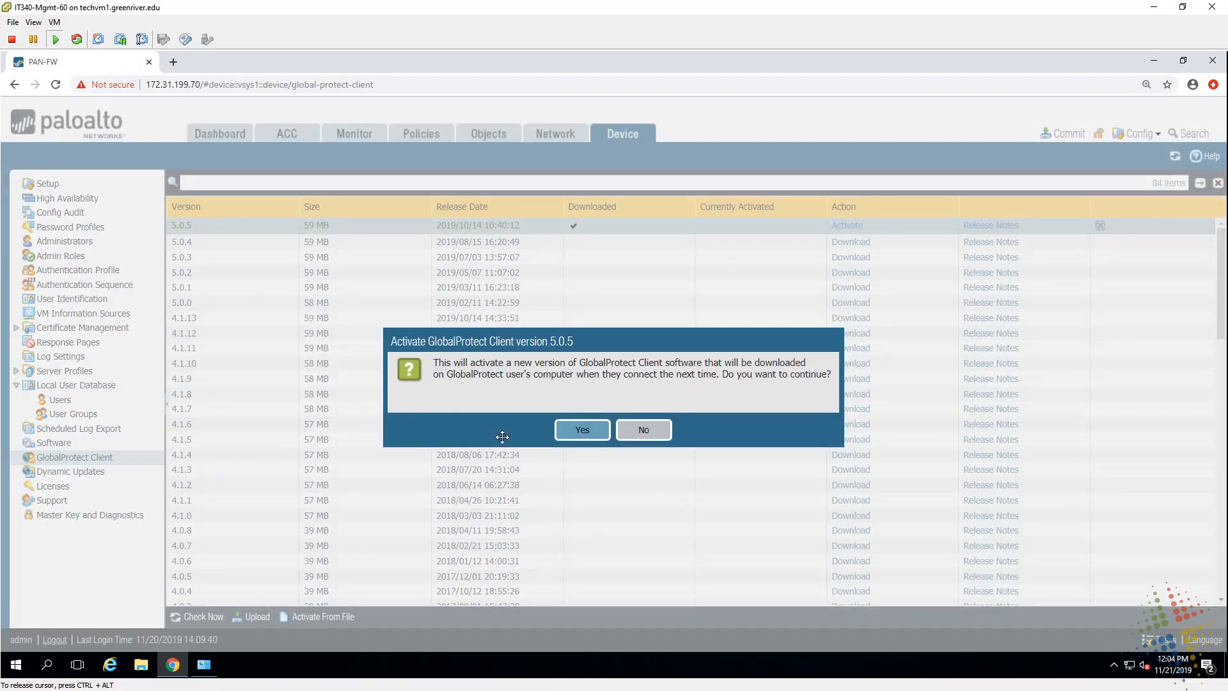
{"action": "left_click", "coordinate": [569, 436]}
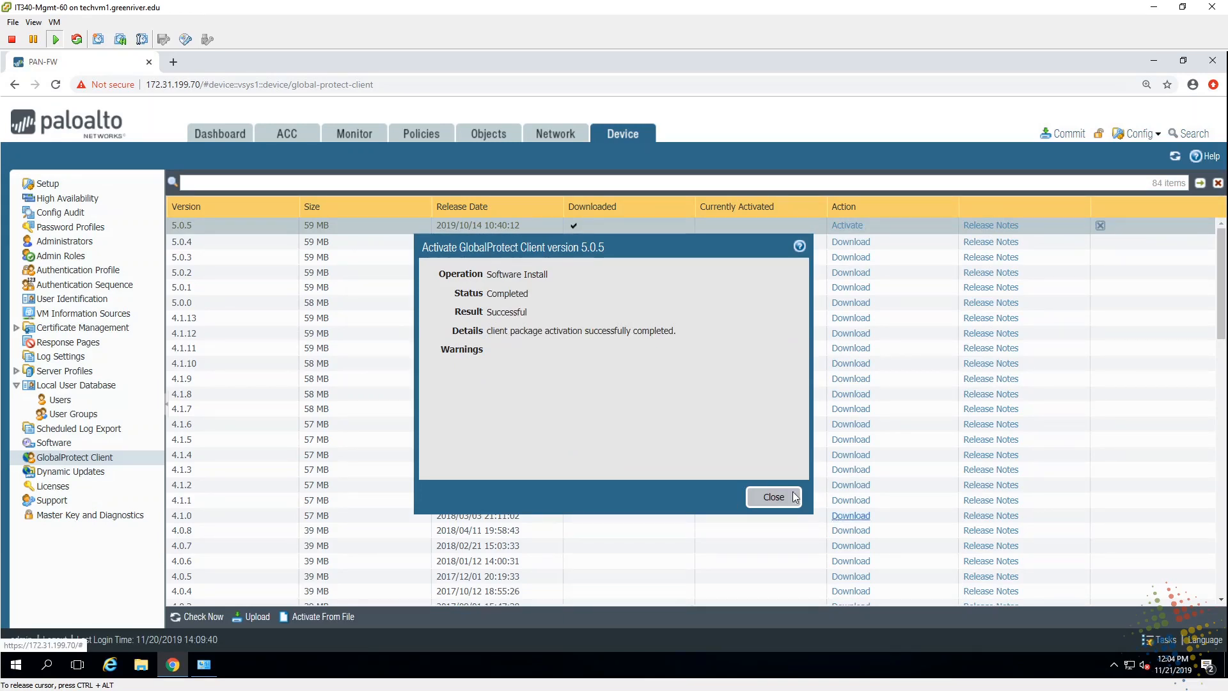
{"action": "left_click", "coordinate": [769, 498]}
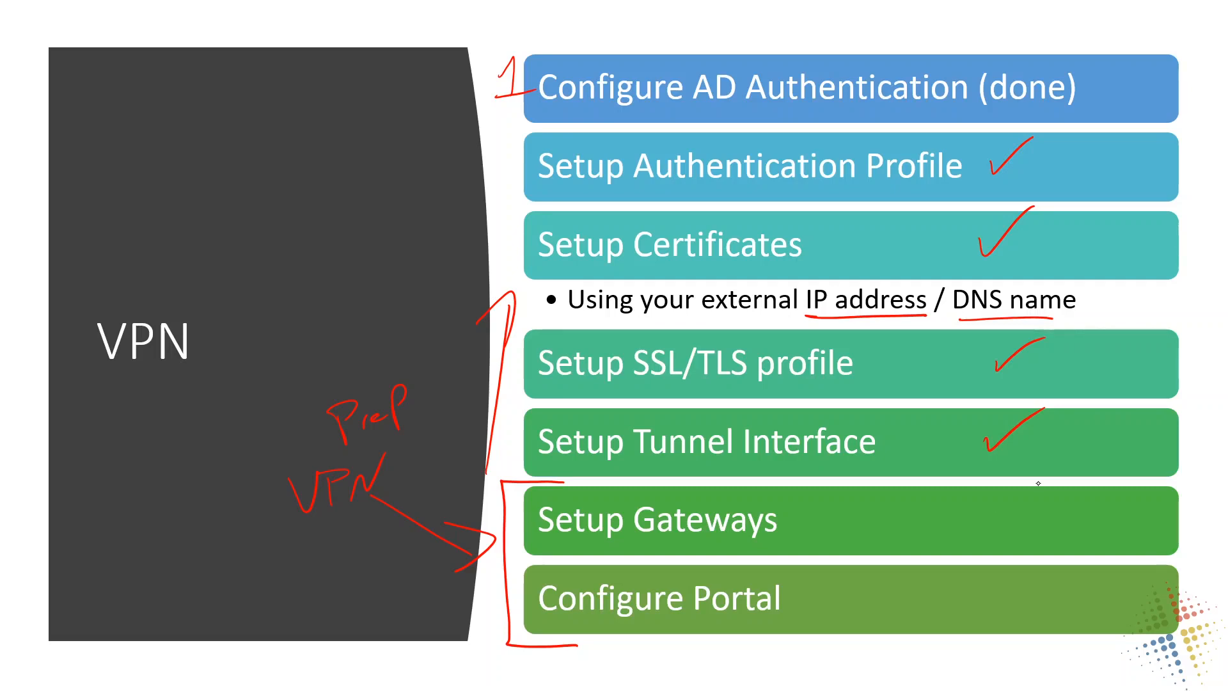
Step: Draw checkmarks beside Setup Gateways and Configure Portal on the VPN checklist slide
{"action": "key", "text": "Right"}
{"action": "key", "text": "Left"}
{"action": "mouse_move", "coordinate": [995, 514]}
{"action": "left_mouse_down"}
{"action": "mouse_move", "coordinate": [997, 534]}
{"action": "mouse_move", "coordinate": [1054, 479]}
{"action": "left_mouse_up"}
{"action": "left_click_drag", "start_coordinate": [990, 603], "coordinate": [1046, 563]}
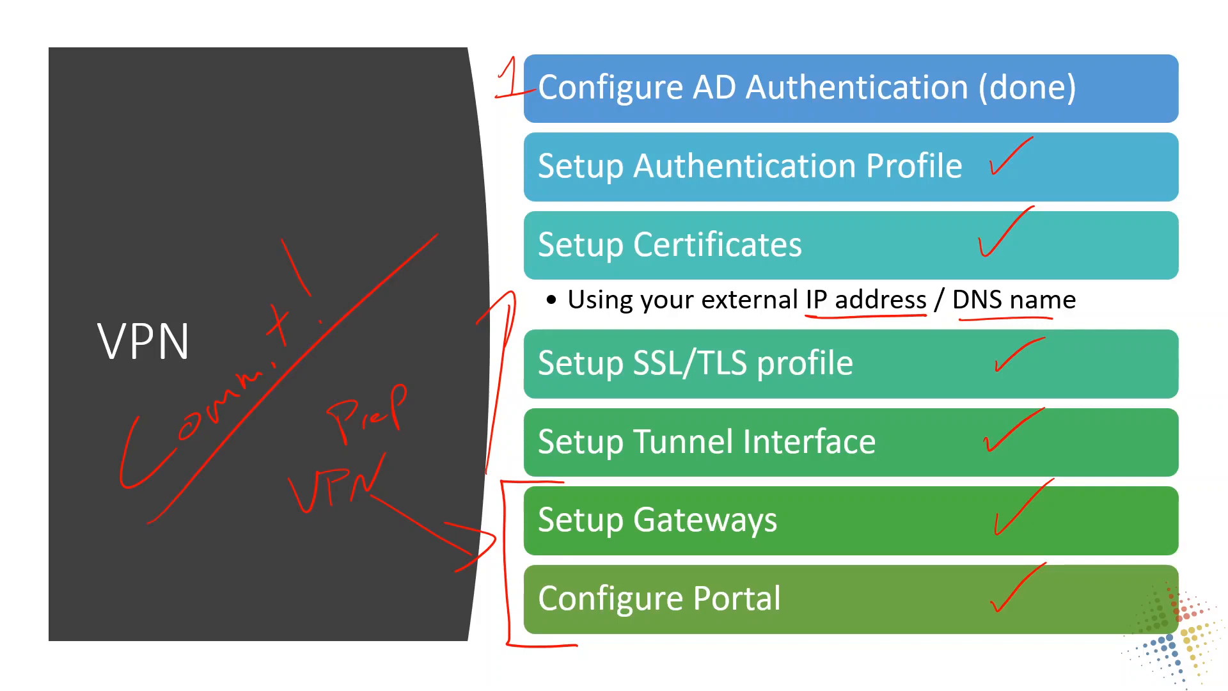
Step: Commit all pending changes to the firewall, noting the tunnel.11 IPv6 warning
{"action": "key", "text": "alt+Tab"}
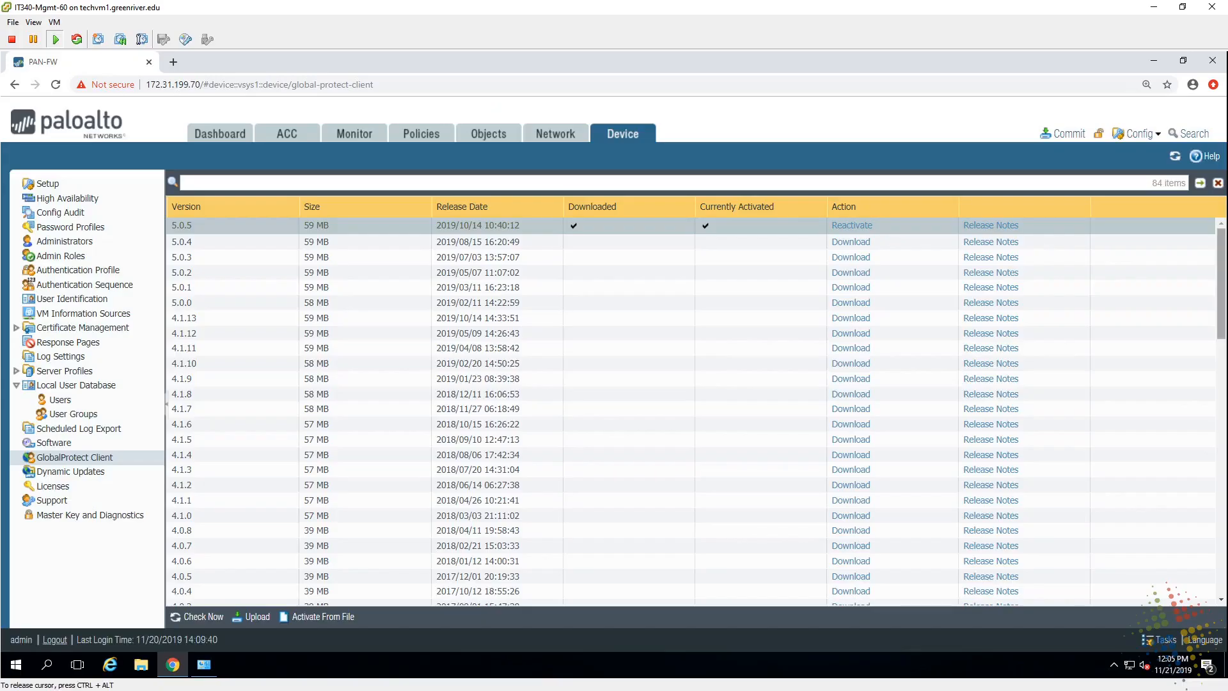
{"action": "left_click", "coordinate": [1069, 134]}
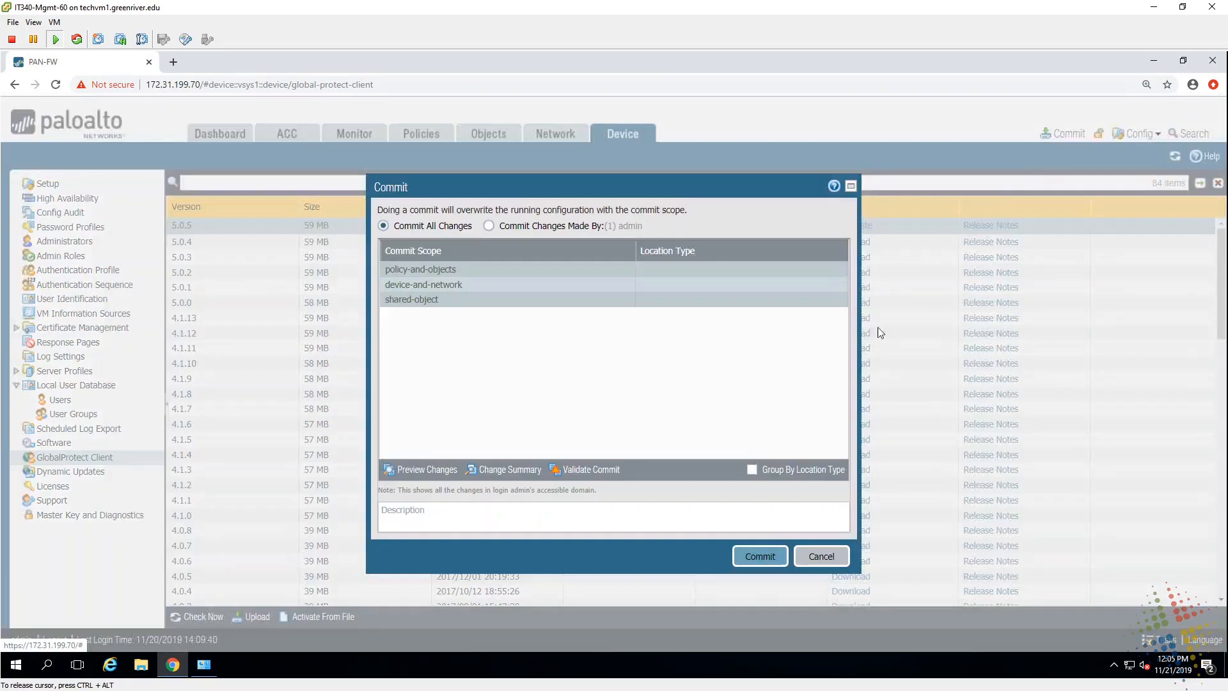
{"action": "left_click", "coordinate": [760, 557]}
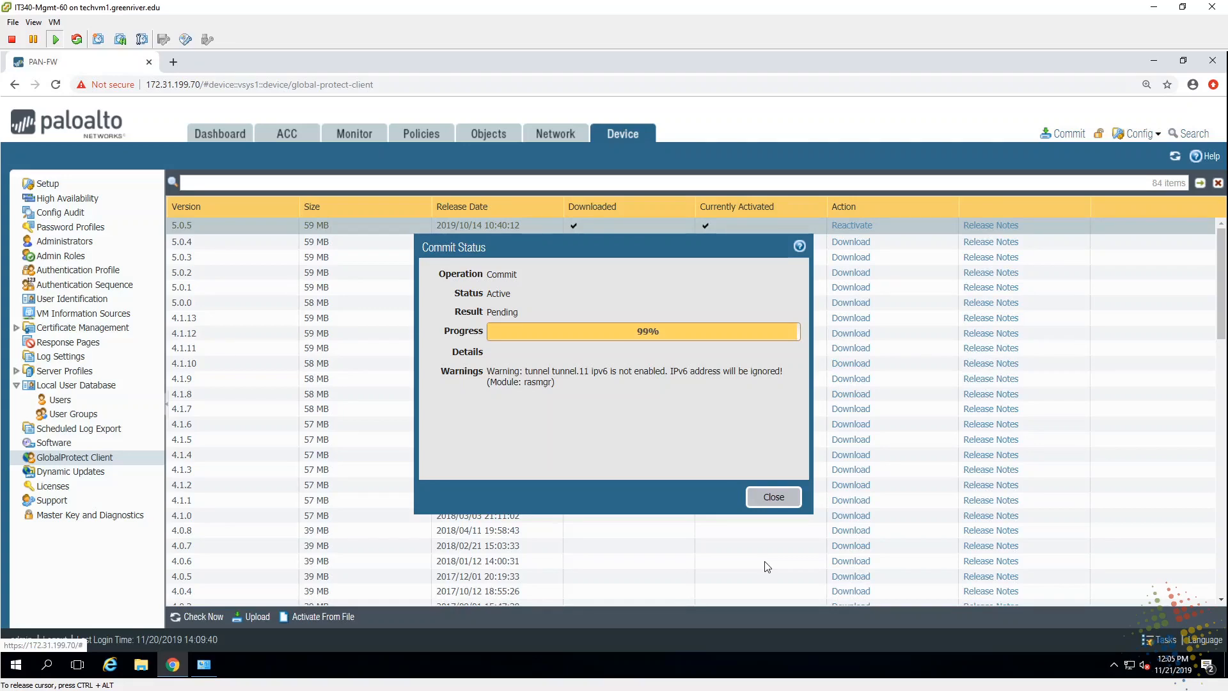
{"action": "triple_click", "coordinate": [593, 371]}
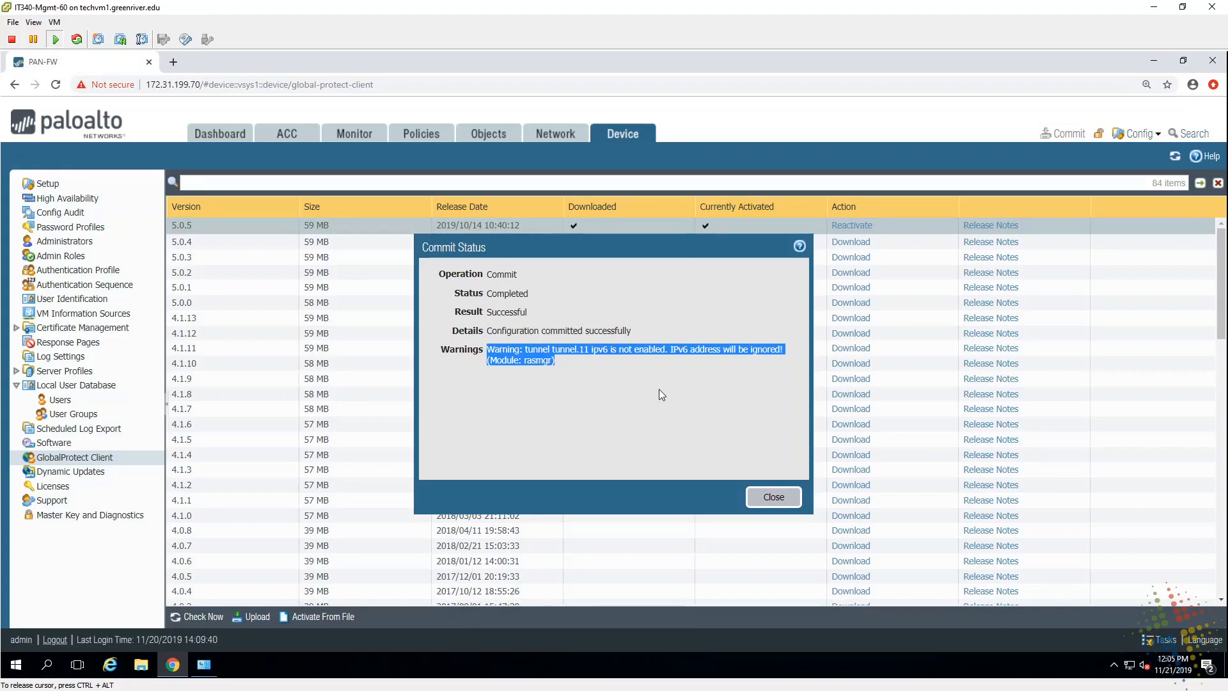
{"action": "key", "text": "ctrl+alt"}
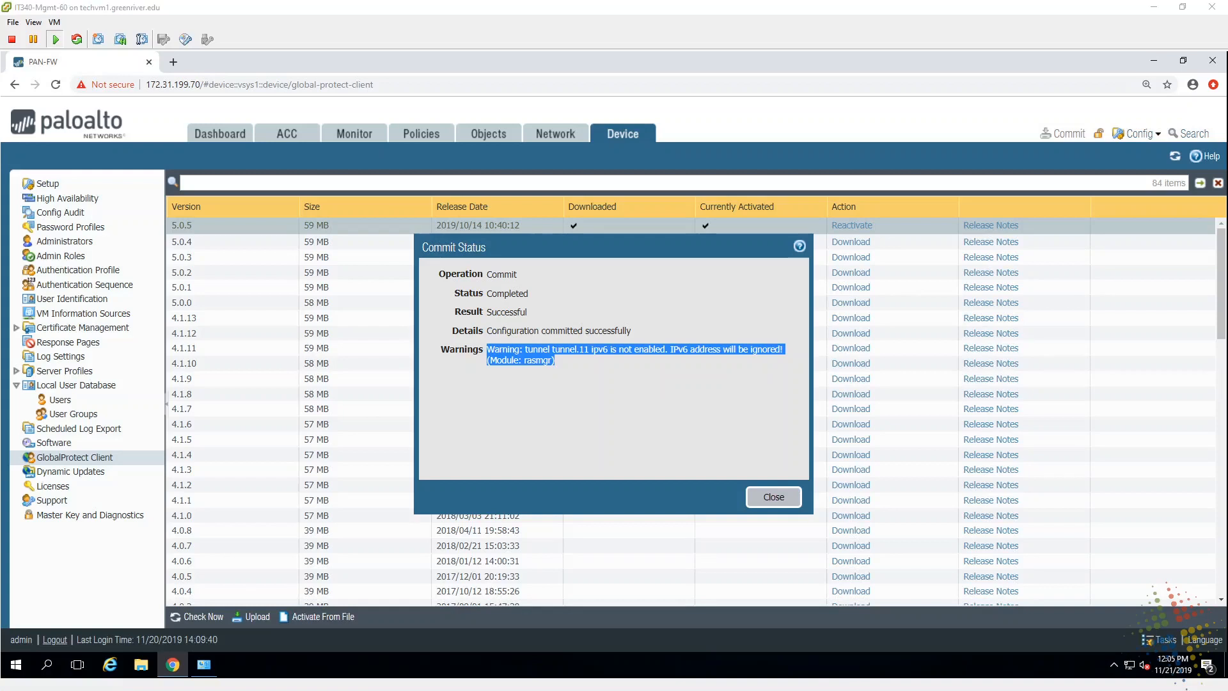
{"action": "left_click", "coordinate": [674, 394]}
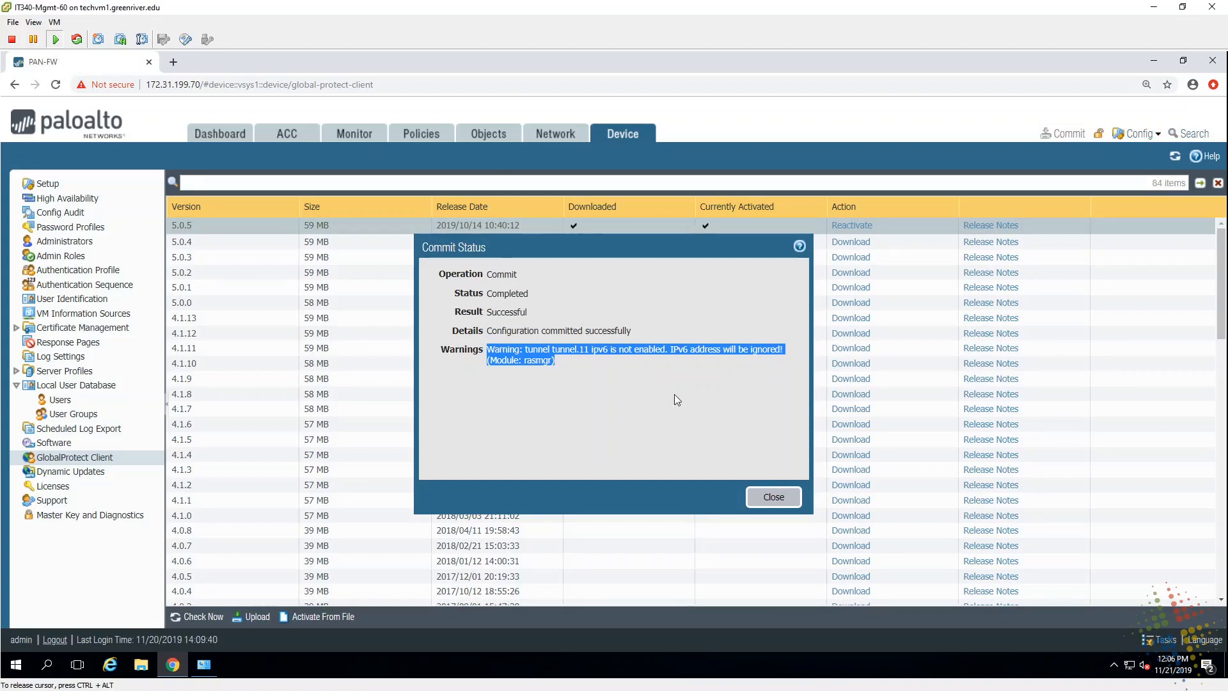
{"action": "left_click", "coordinate": [772, 499]}
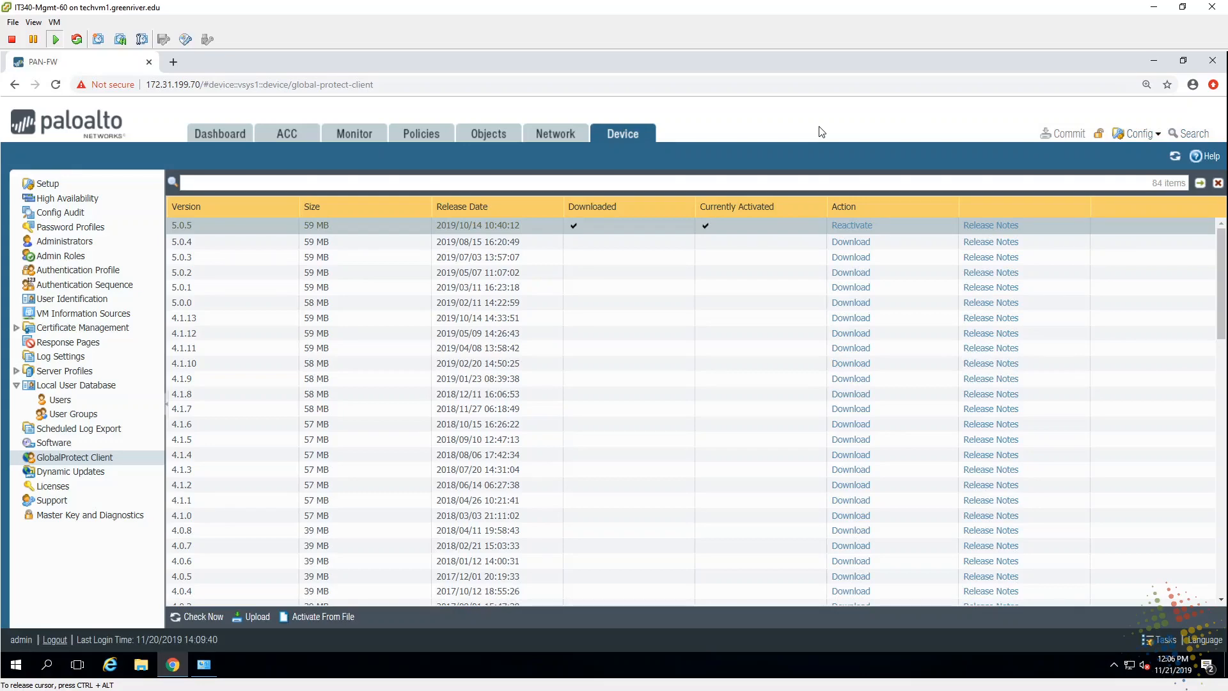
{"action": "key", "text": "ctrl+shift+n"}
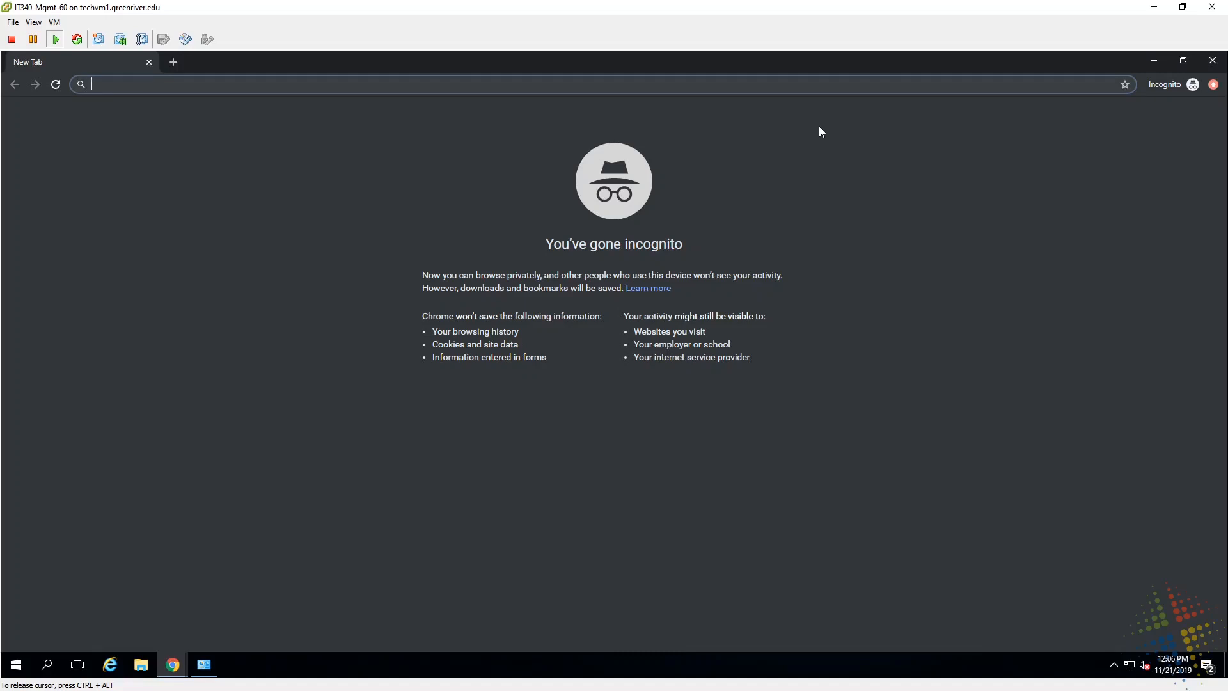
{"action": "type", "text": "https"}
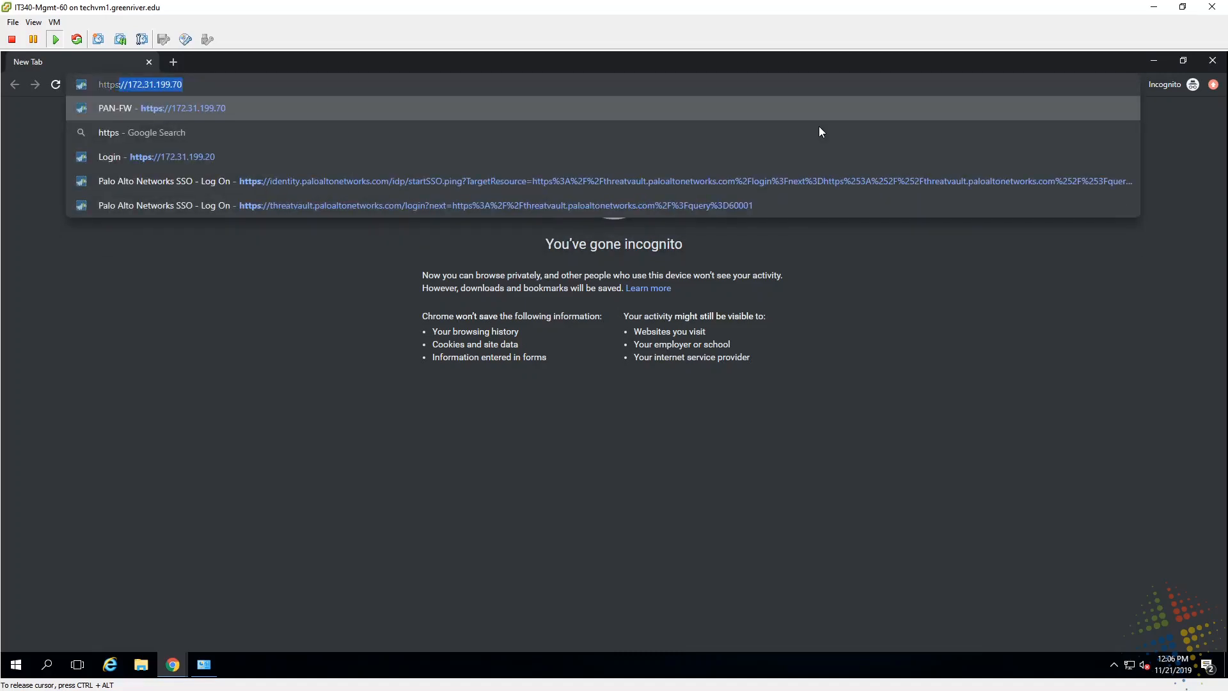
{"action": "type", "text": "://"}
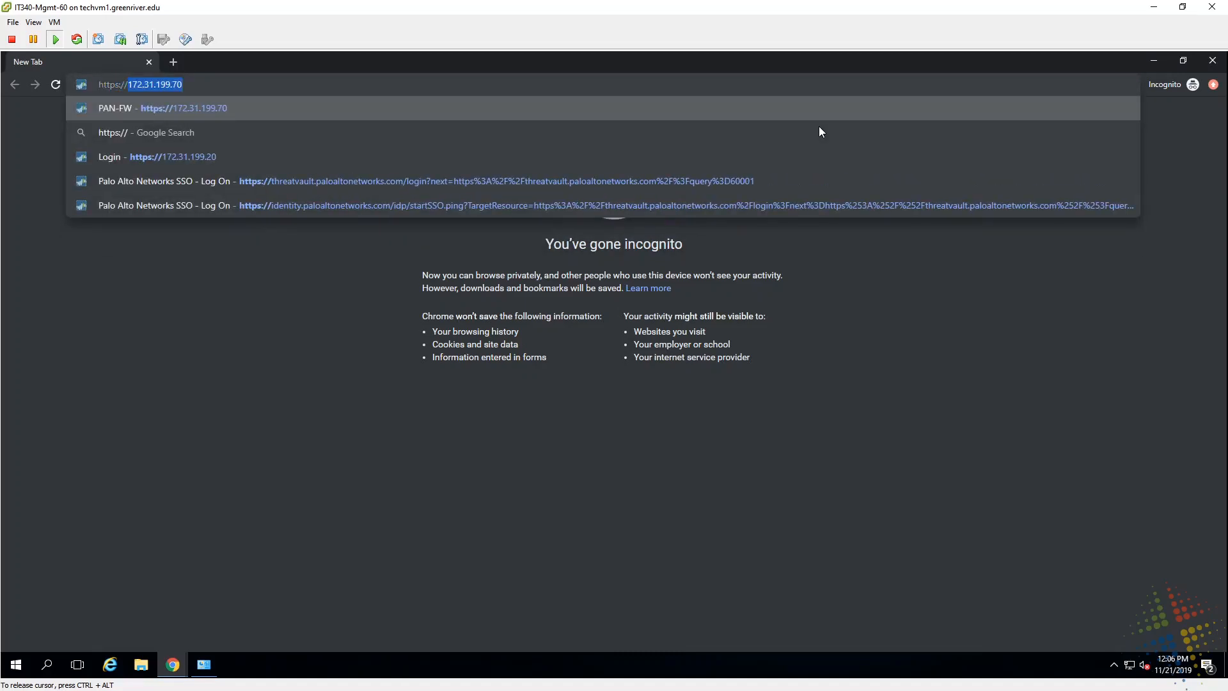
{"action": "key", "text": "Delete"}
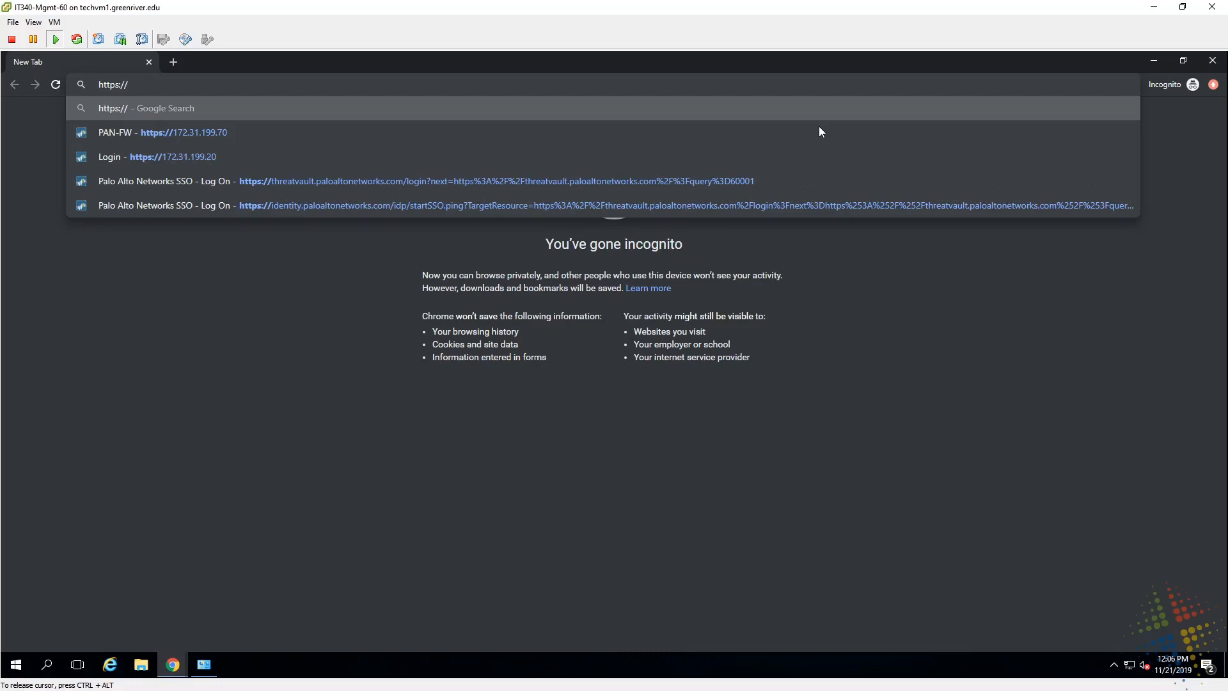
{"action": "type", "text": "192.1"}
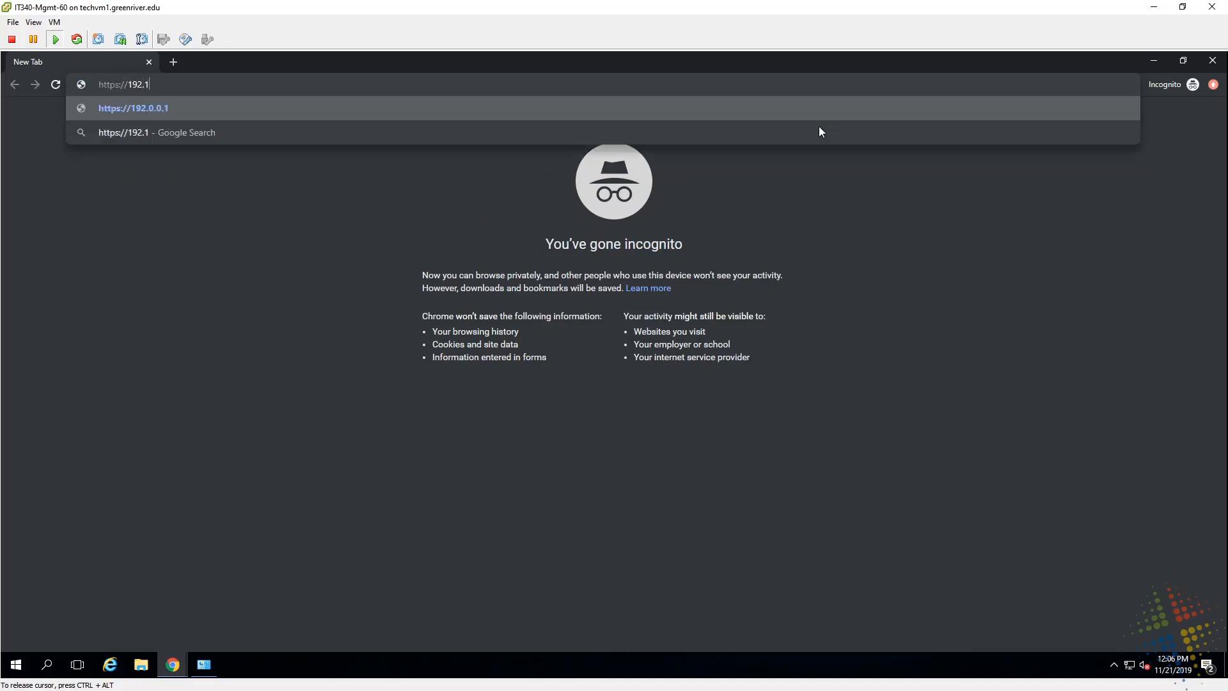
{"action": "type", "text": "68.116."}
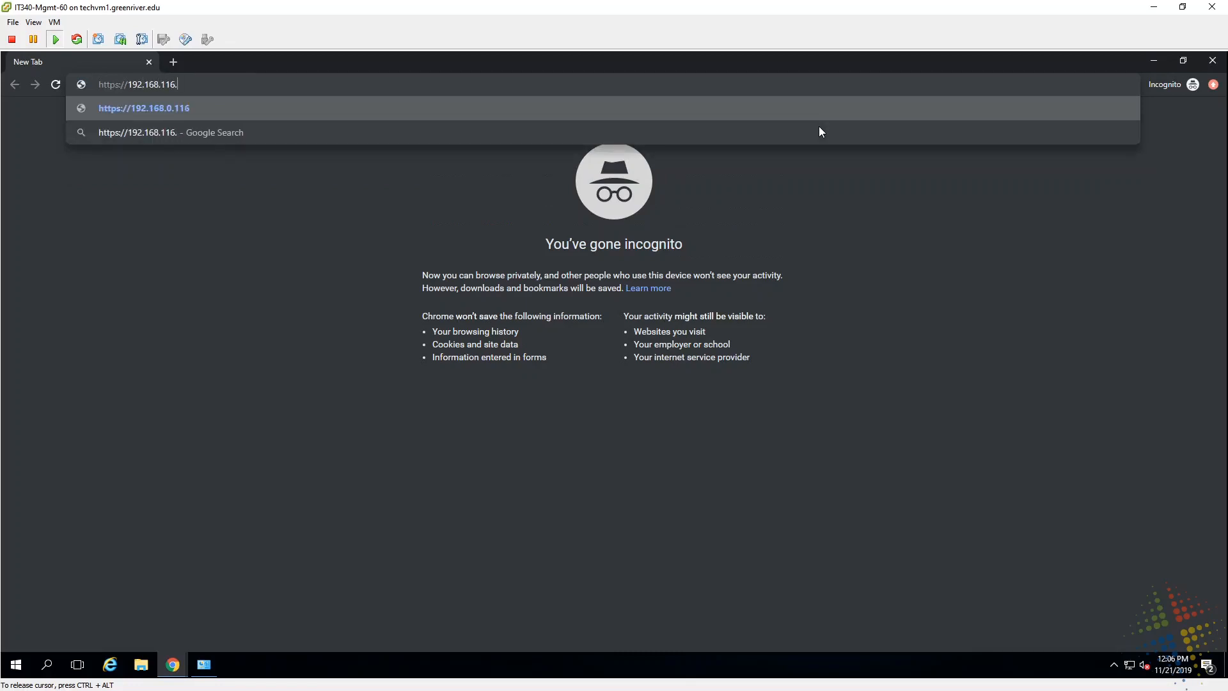
{"action": "type", "text": "72"}
{"action": "key", "text": "Return"}
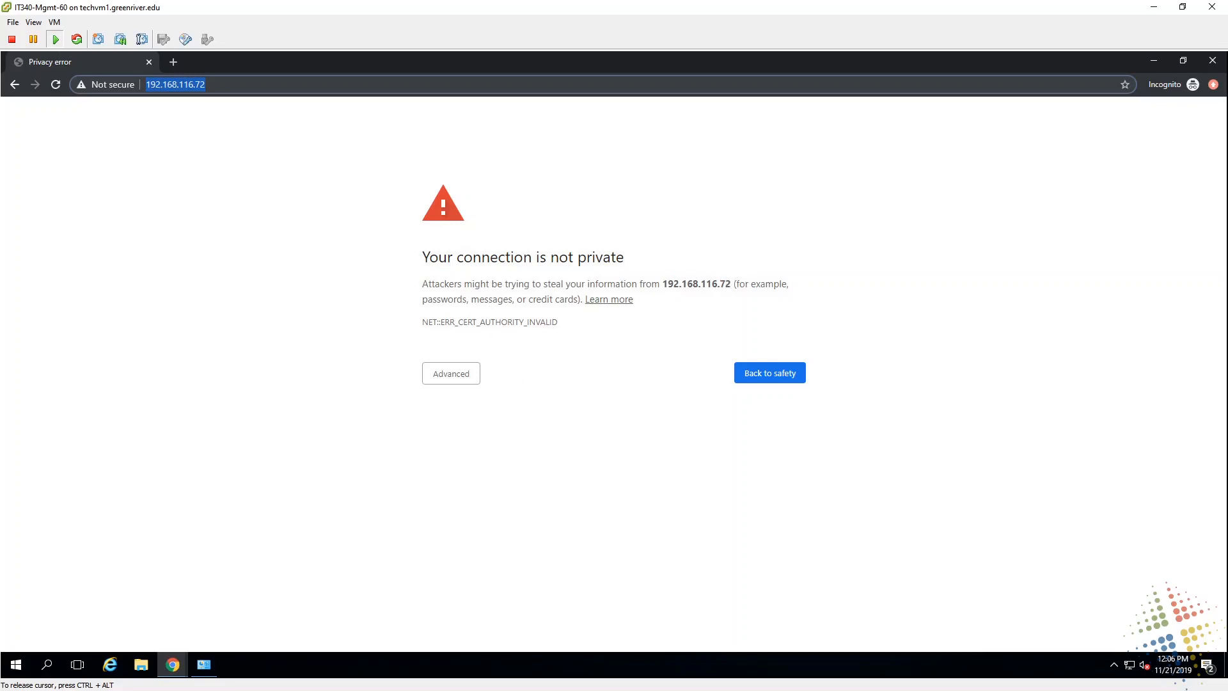
{"action": "left_click_drag", "start_coordinate": [428, 256], "coordinate": [701, 272]}
{"action": "key", "text": "F5"}
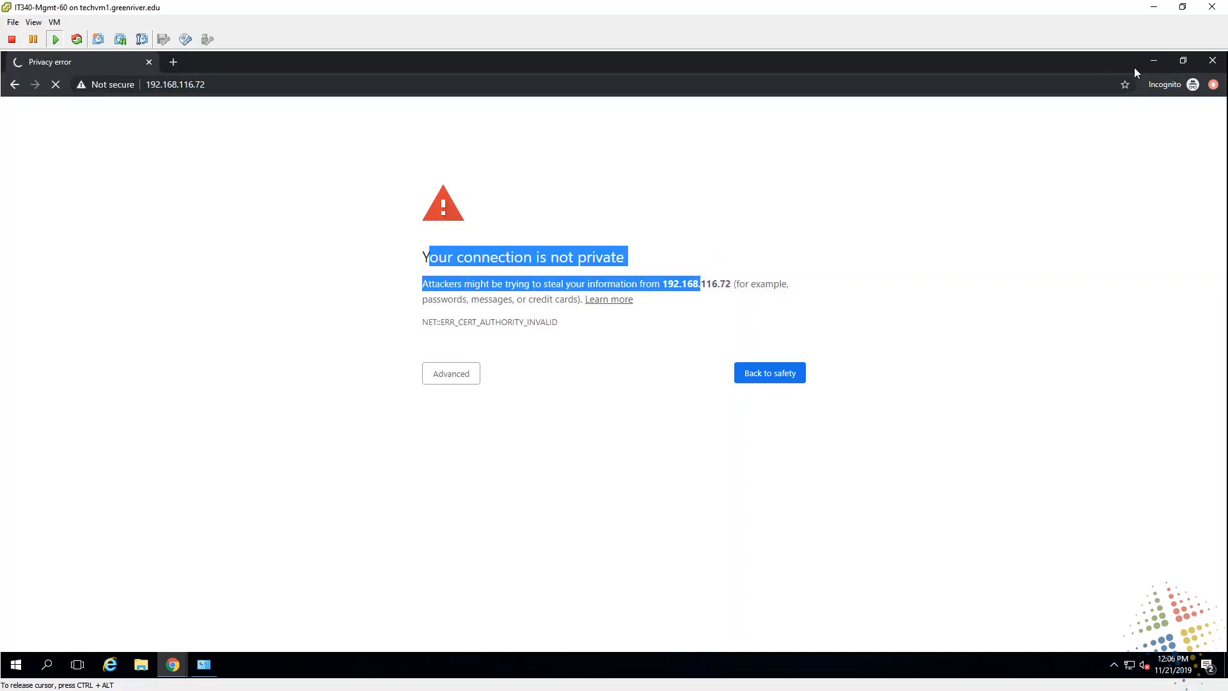
{"action": "left_click", "coordinate": [1210, 66]}
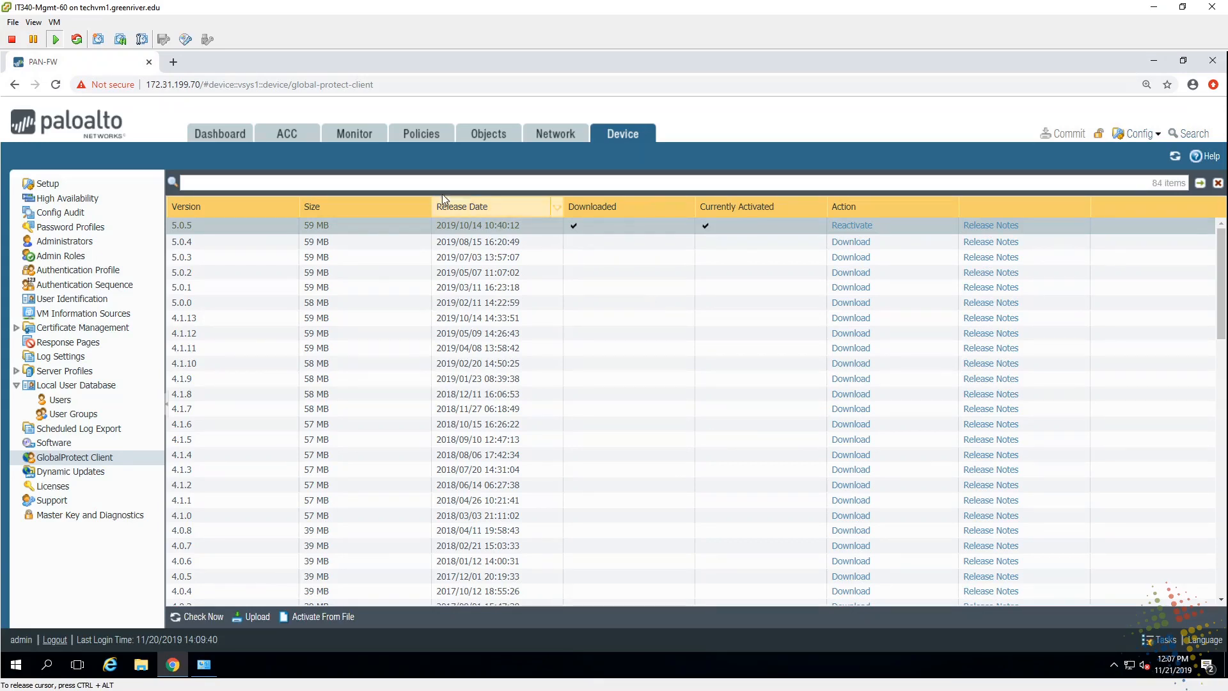
Step: Export the GlobalProtect certificate as Base64 PEM and open the downloaded cert_GlobalProtect.crt
{"action": "left_click", "coordinate": [19, 332]}
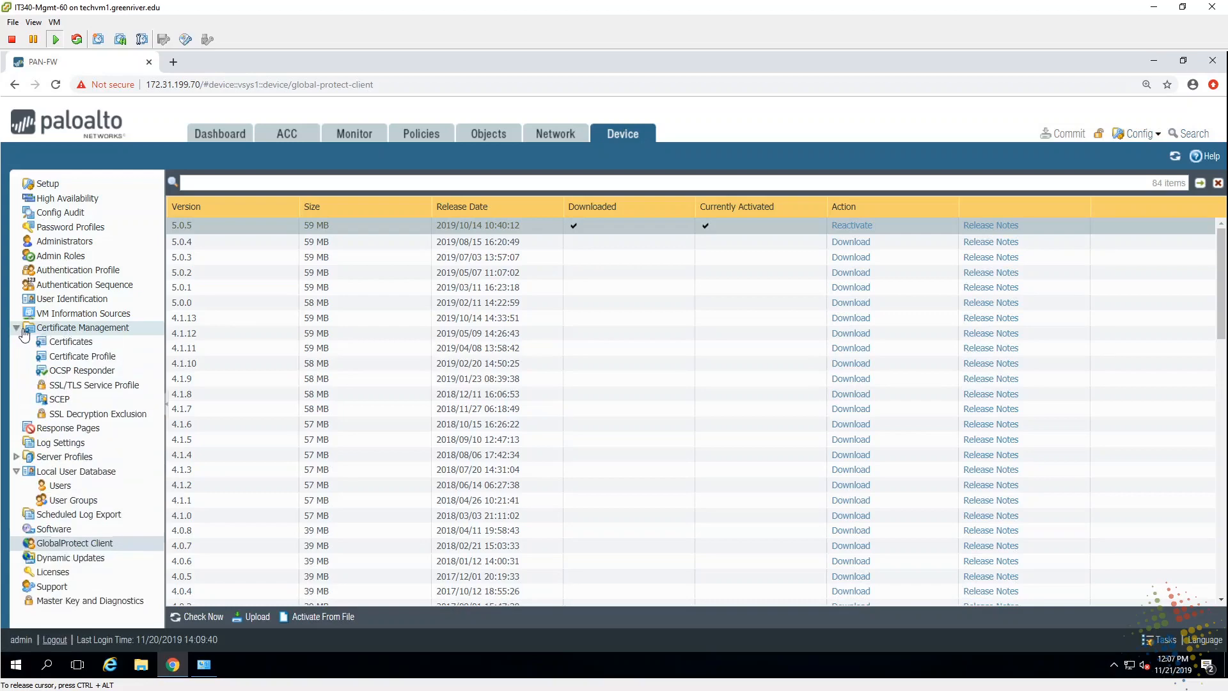
{"action": "left_click", "coordinate": [69, 346]}
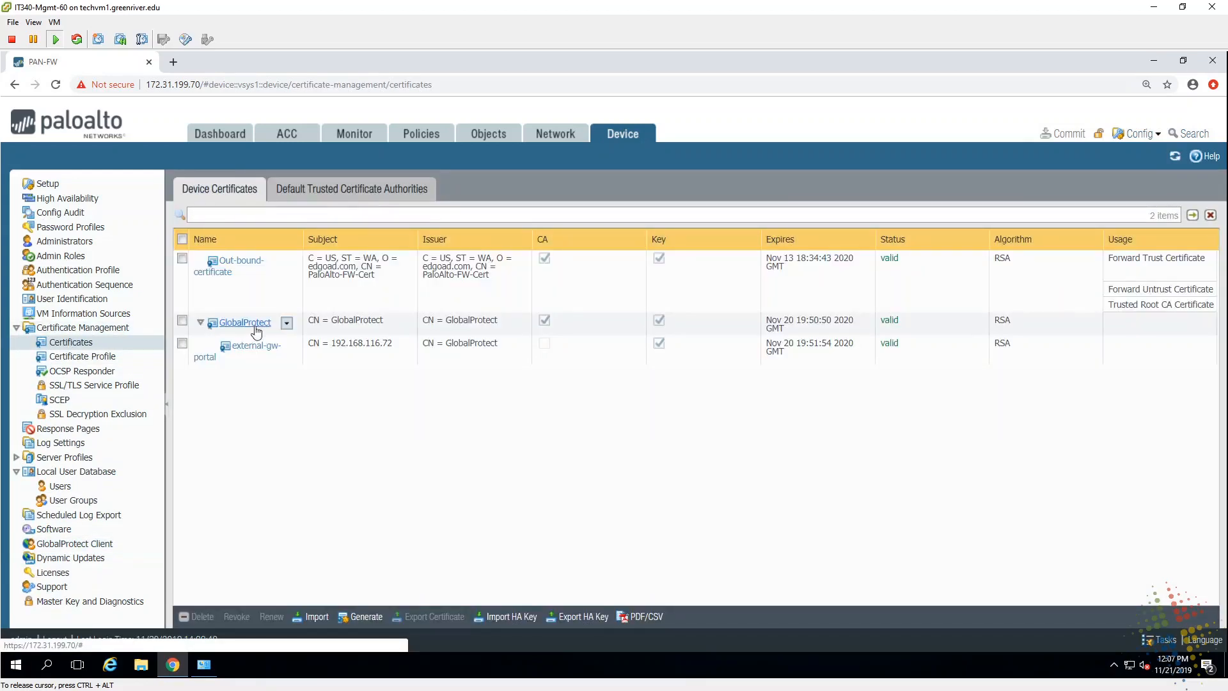
{"action": "left_click", "coordinate": [345, 323]}
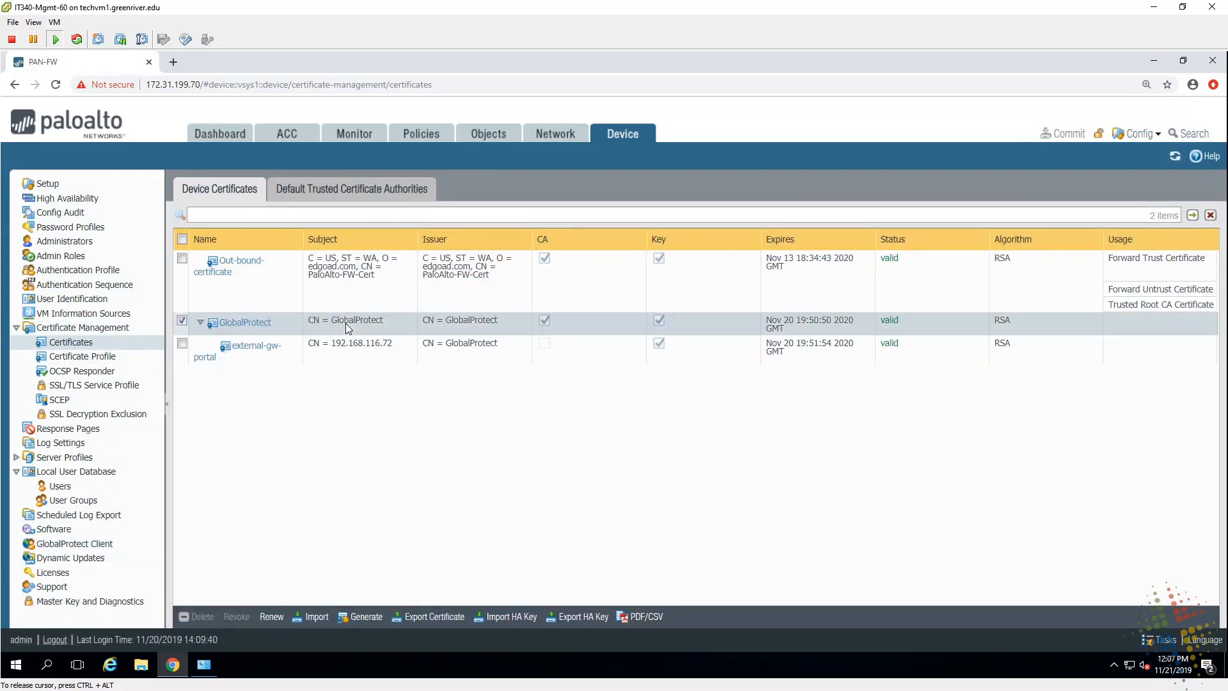
{"action": "left_click", "coordinate": [425, 615]}
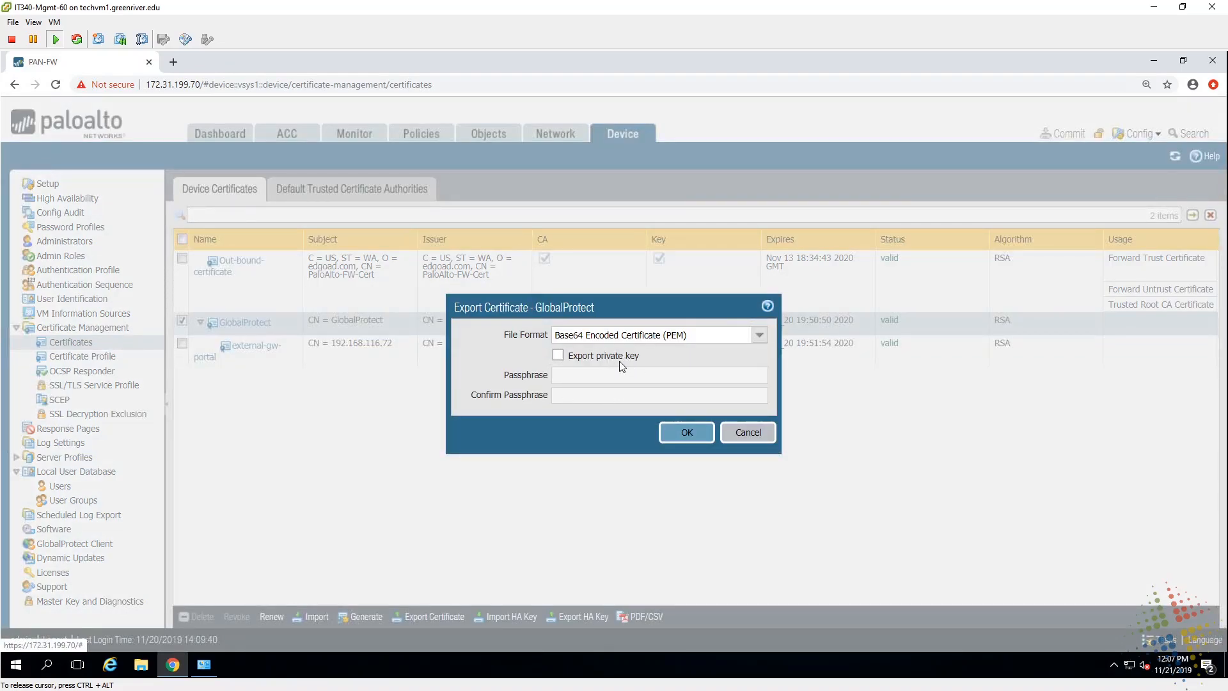
{"action": "left_click", "coordinate": [687, 434]}
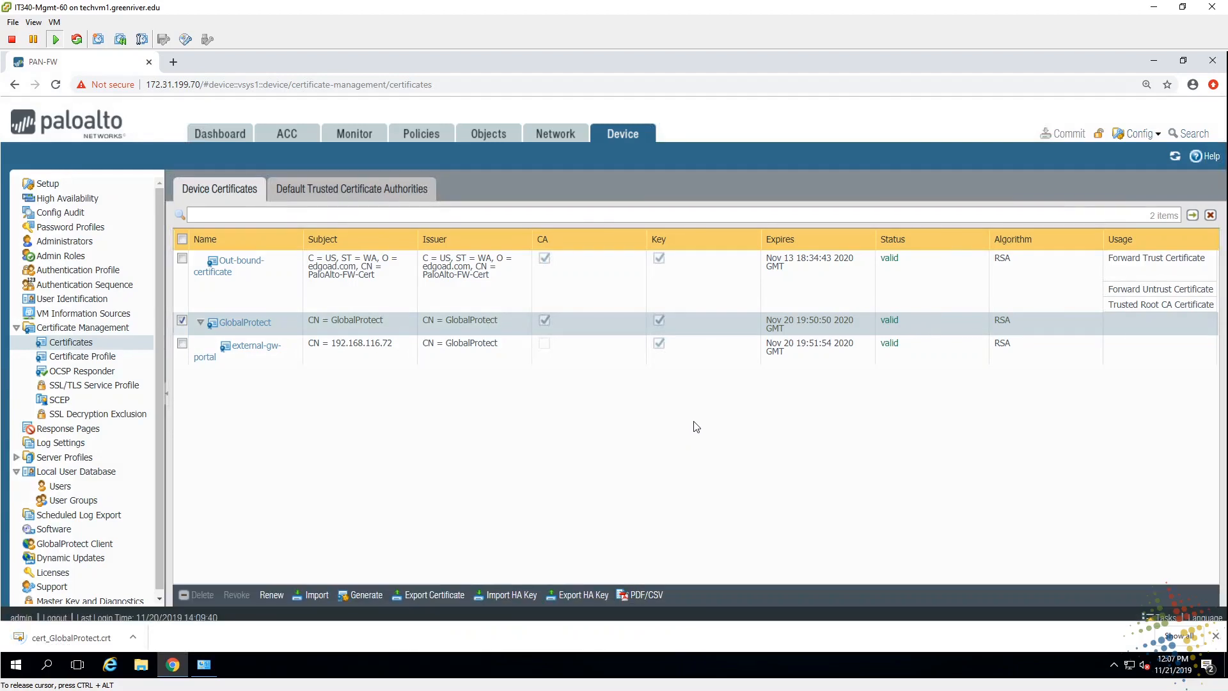
{"action": "left_click", "coordinate": [57, 634]}
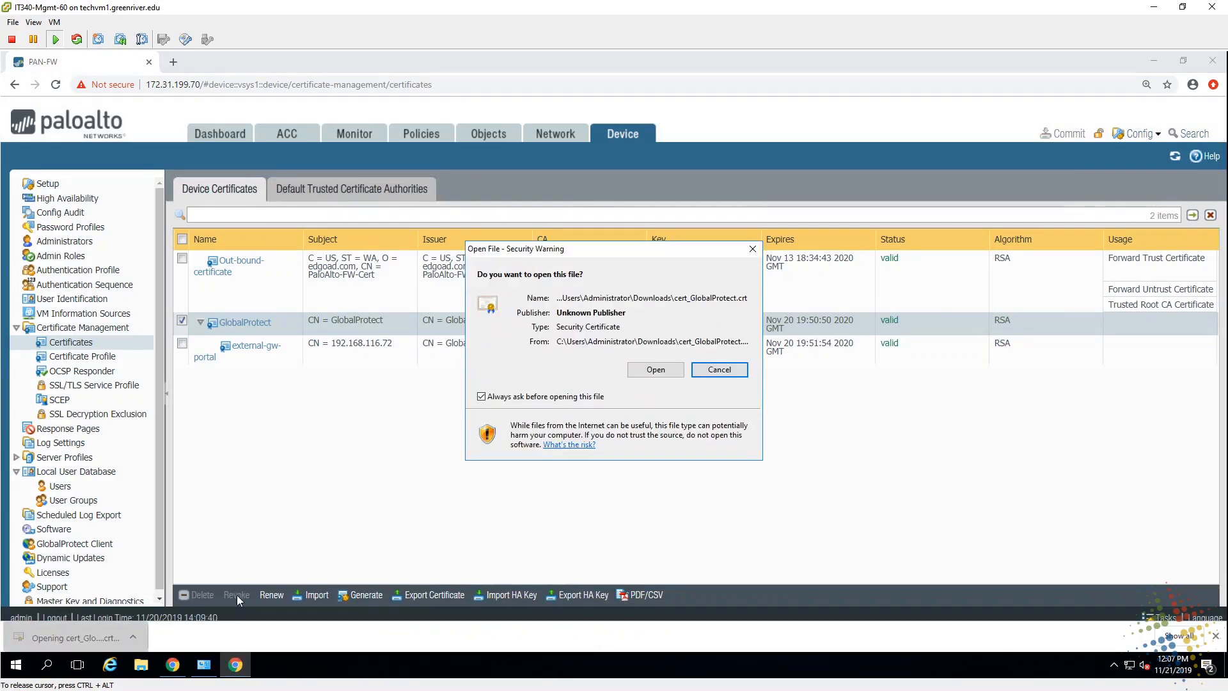
Step: Import the GlobalProtect certificate for the Local Machine into Trusted Root Certification Authorities
{"action": "left_click", "coordinate": [655, 370]}
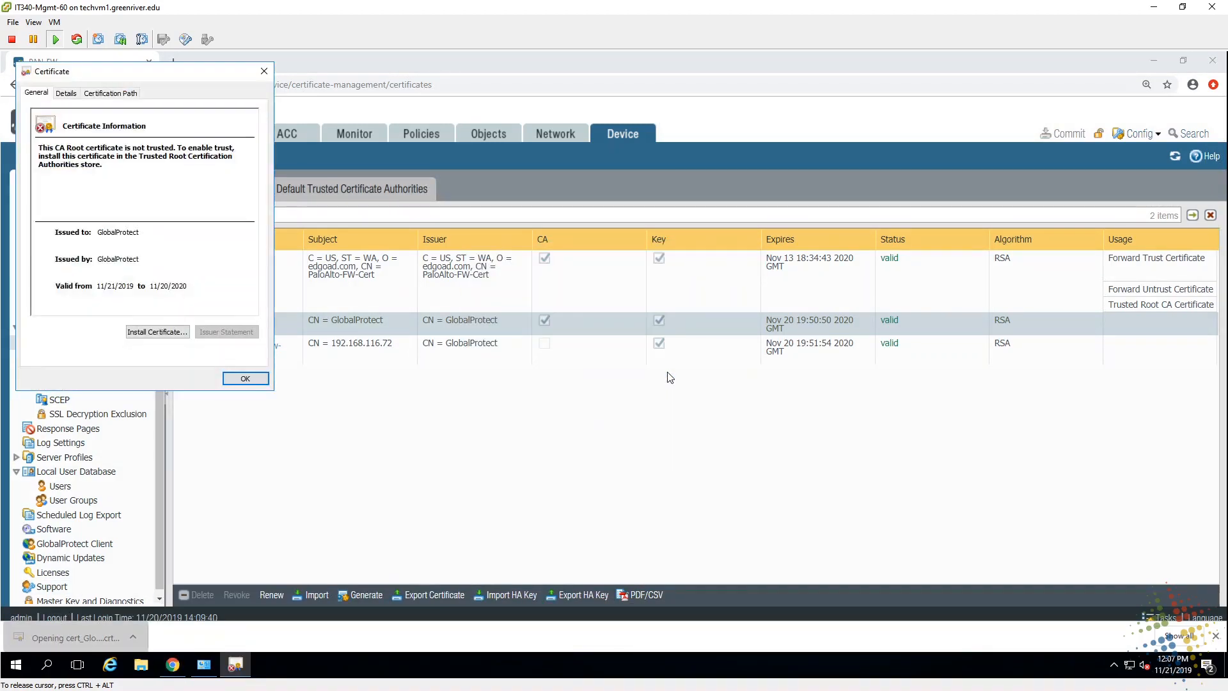
{"action": "left_click", "coordinate": [179, 336]}
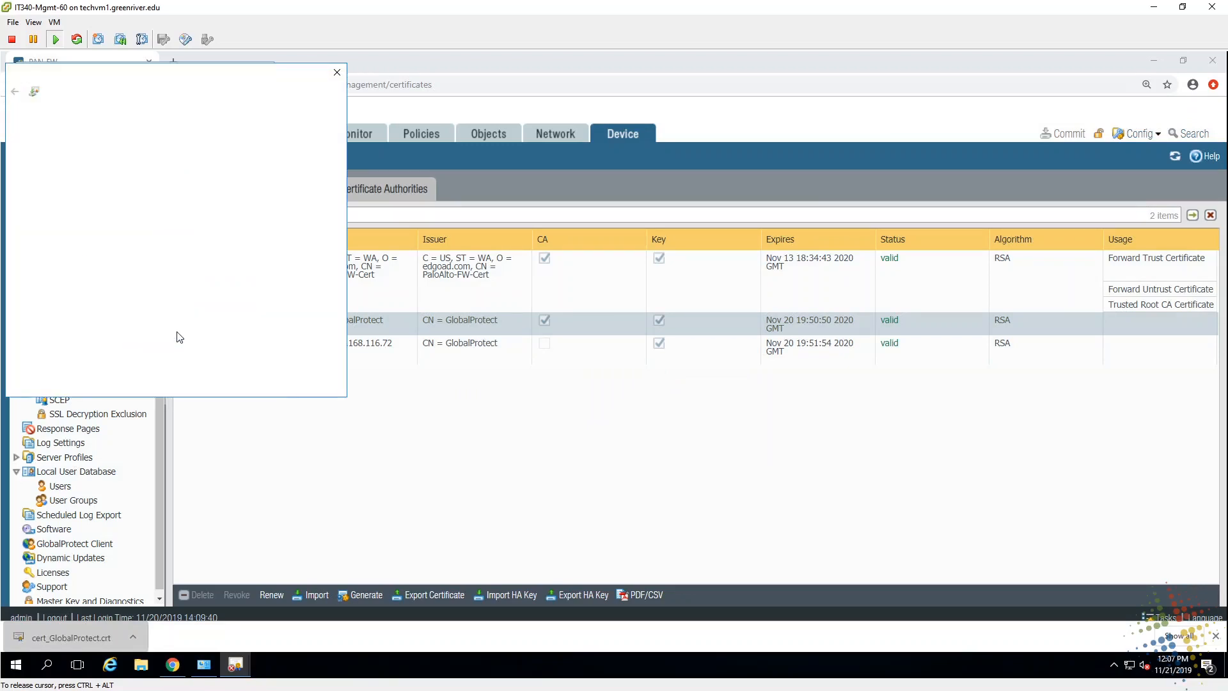
{"action": "left_click", "coordinate": [76, 271]}
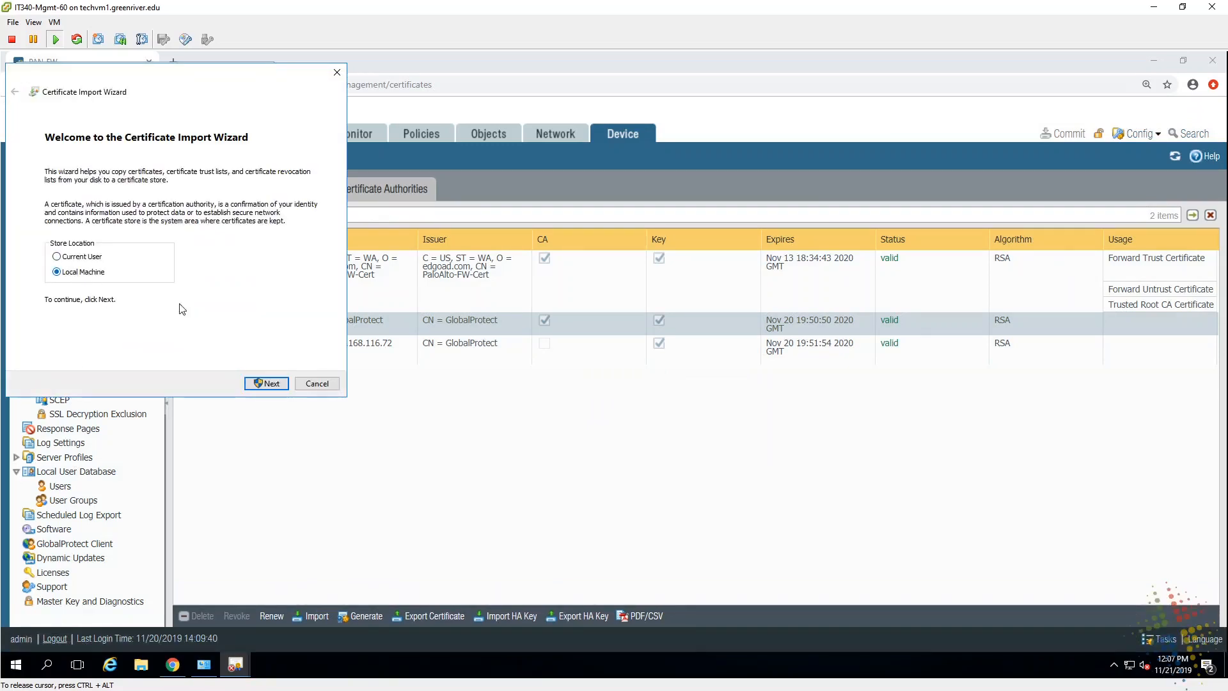
{"action": "left_click", "coordinate": [259, 379]}
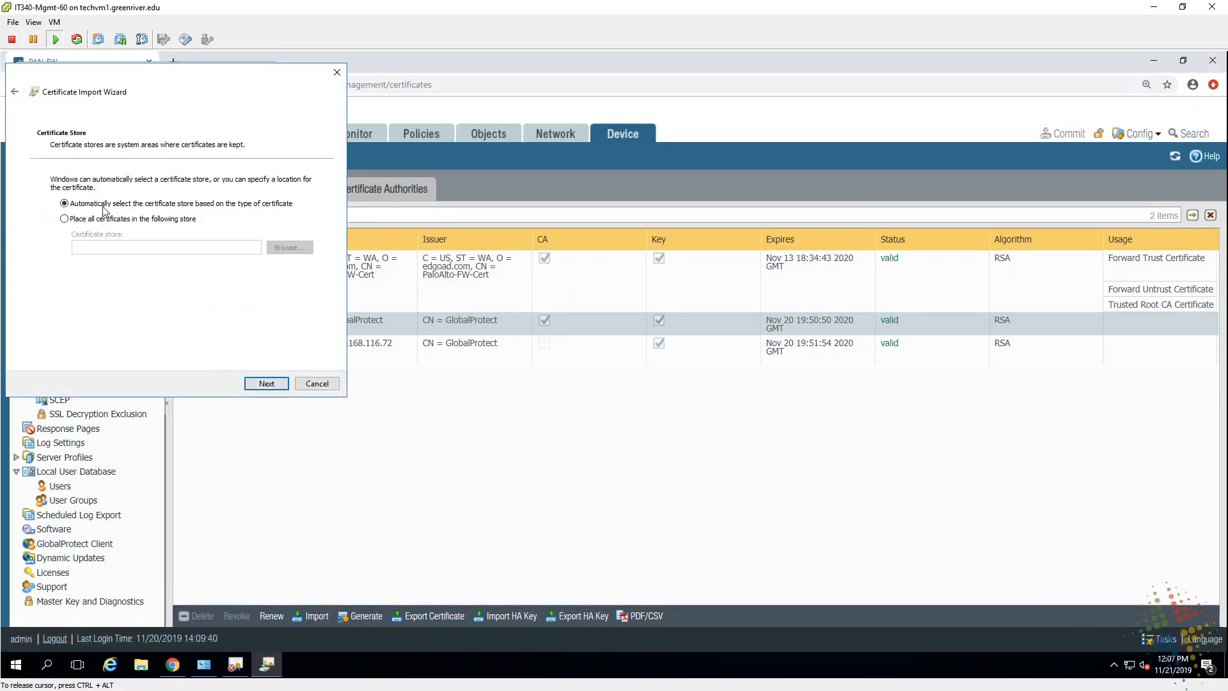
{"action": "left_click", "coordinate": [65, 219]}
{"action": "left_click", "coordinate": [291, 248]}
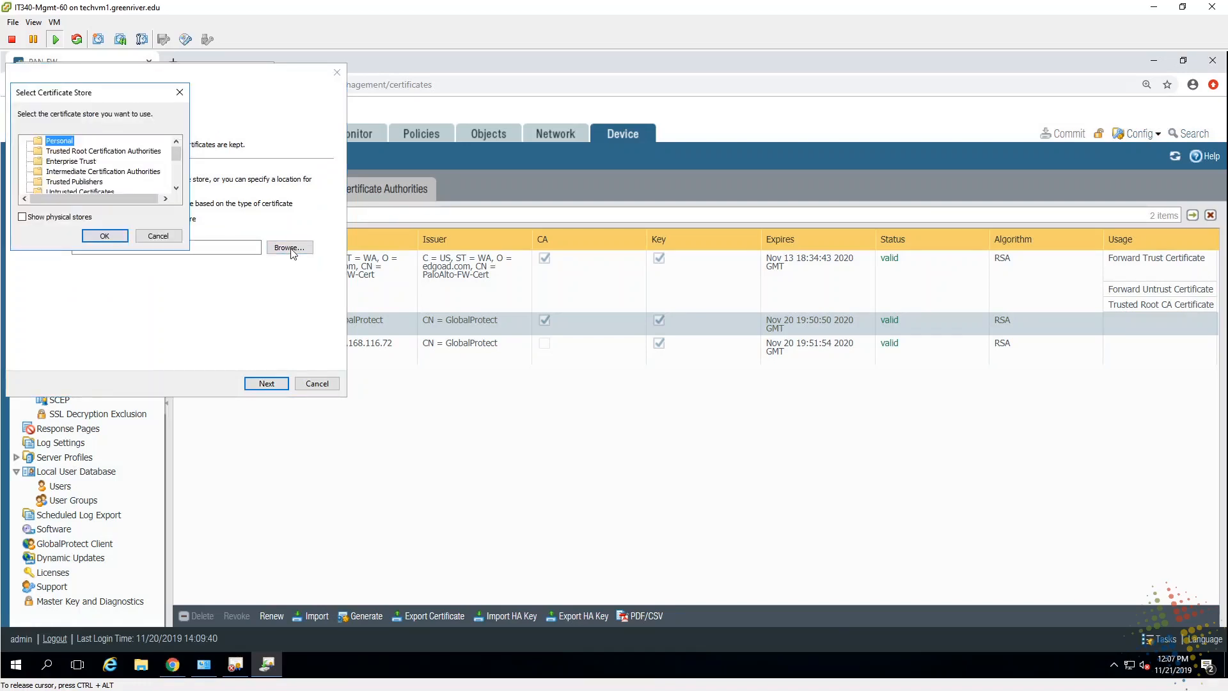
{"action": "left_click", "coordinate": [144, 154]}
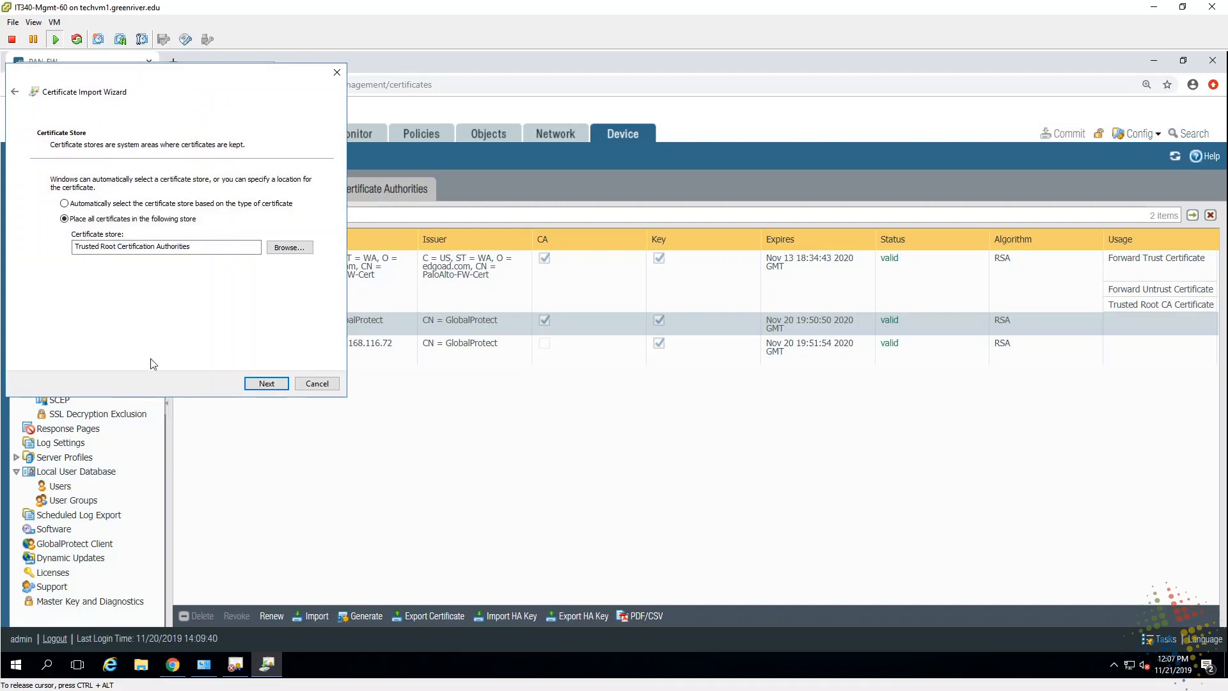
{"action": "left_click", "coordinate": [259, 385]}
{"action": "left_click", "coordinate": [259, 385]}
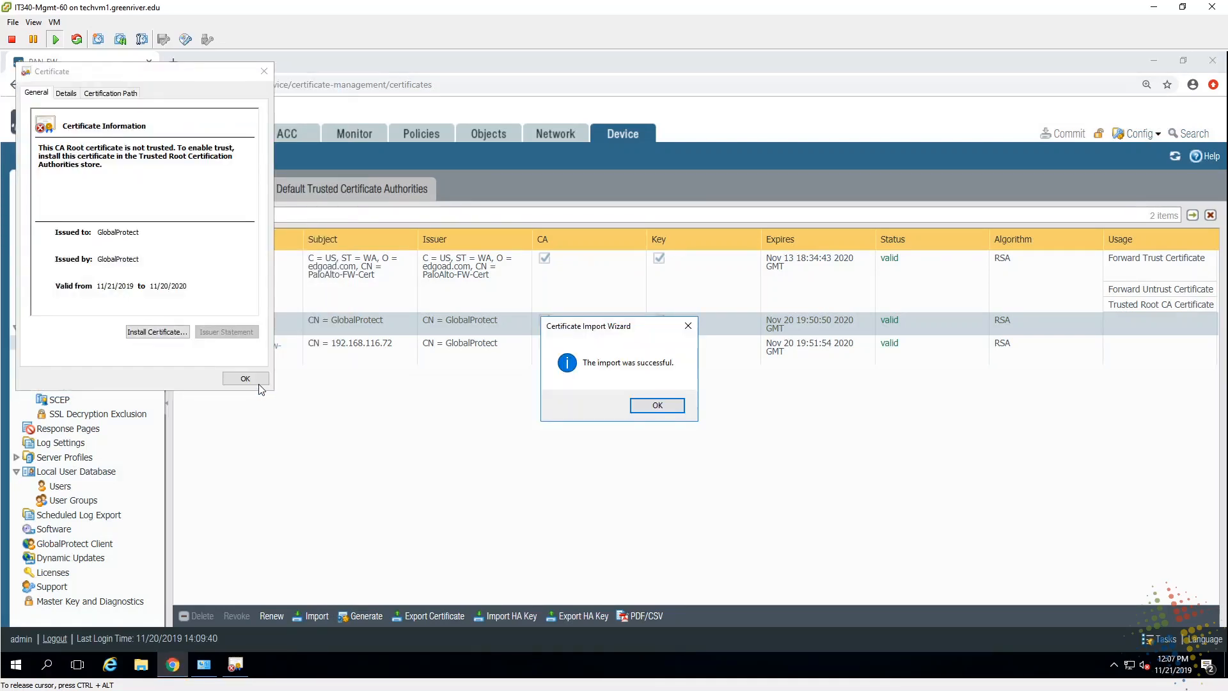
{"action": "left_click", "coordinate": [636, 408]}
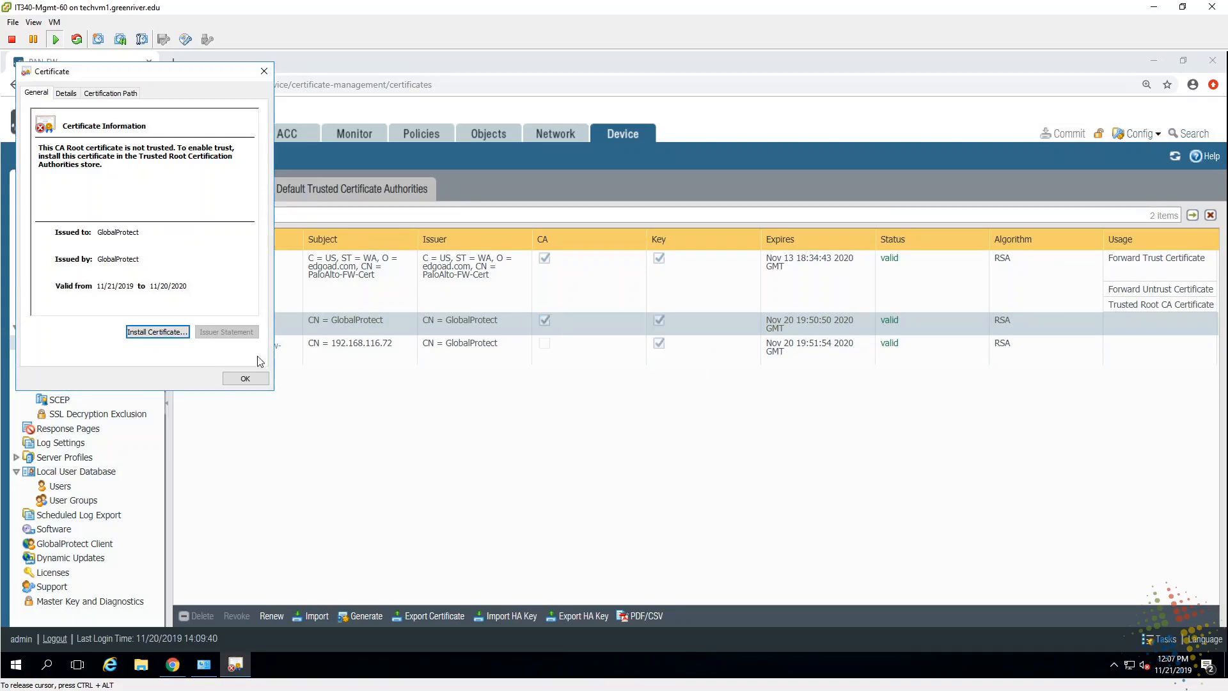
{"action": "left_click", "coordinate": [245, 379]}
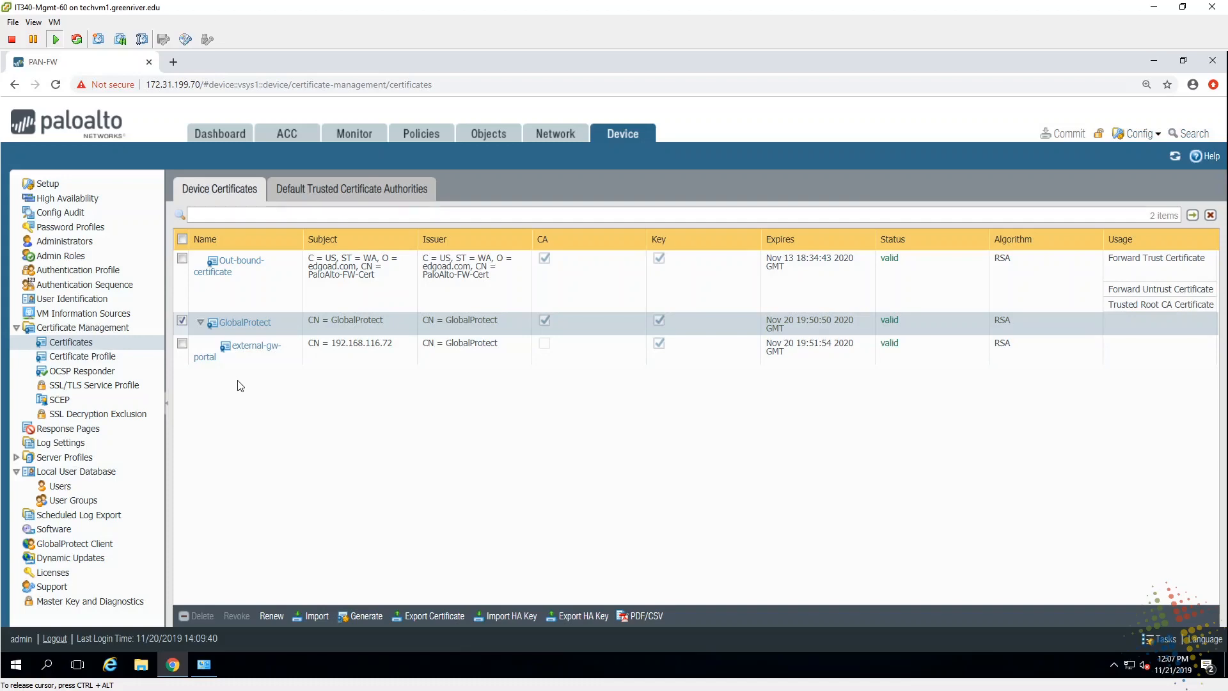
{"action": "key", "text": "ctrl+shift+n"}
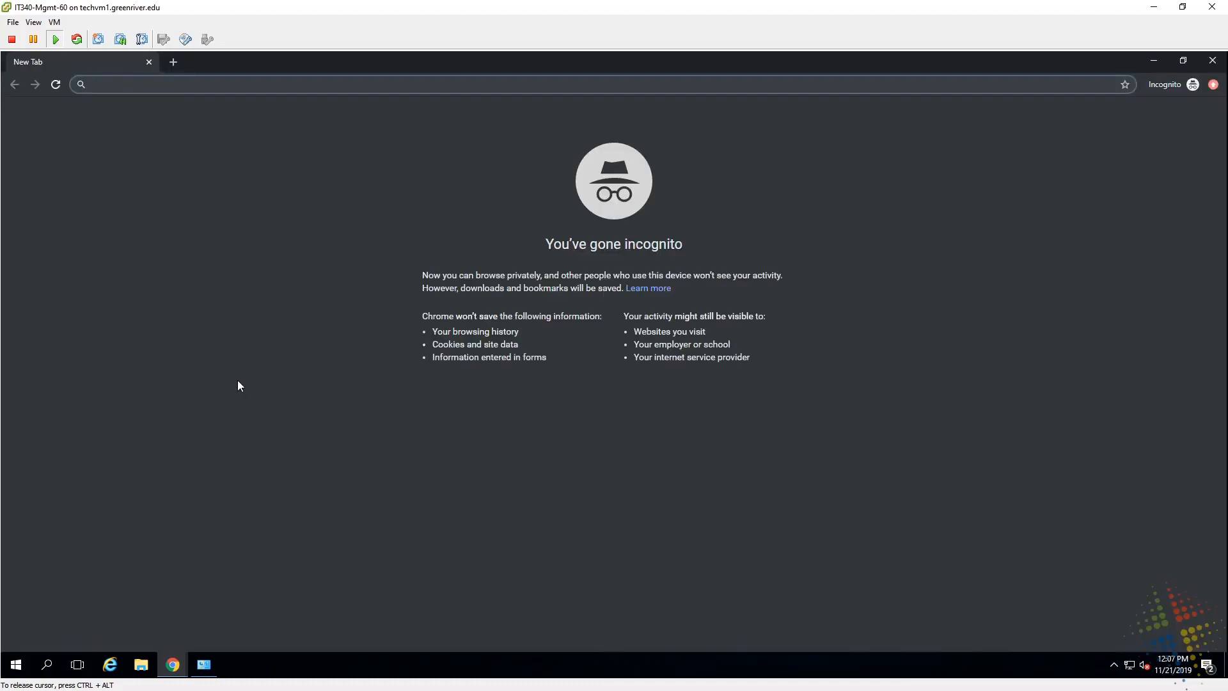
{"action": "type", "text": "https:/"}
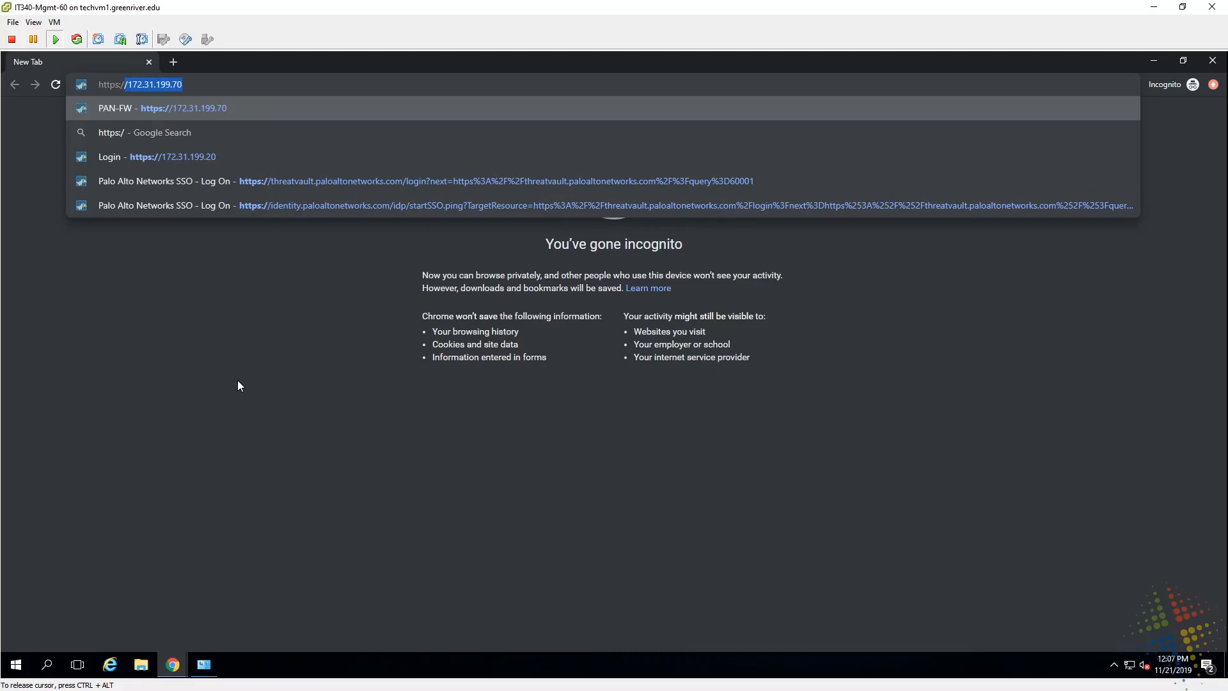
{"action": "type", "text": "/192."}
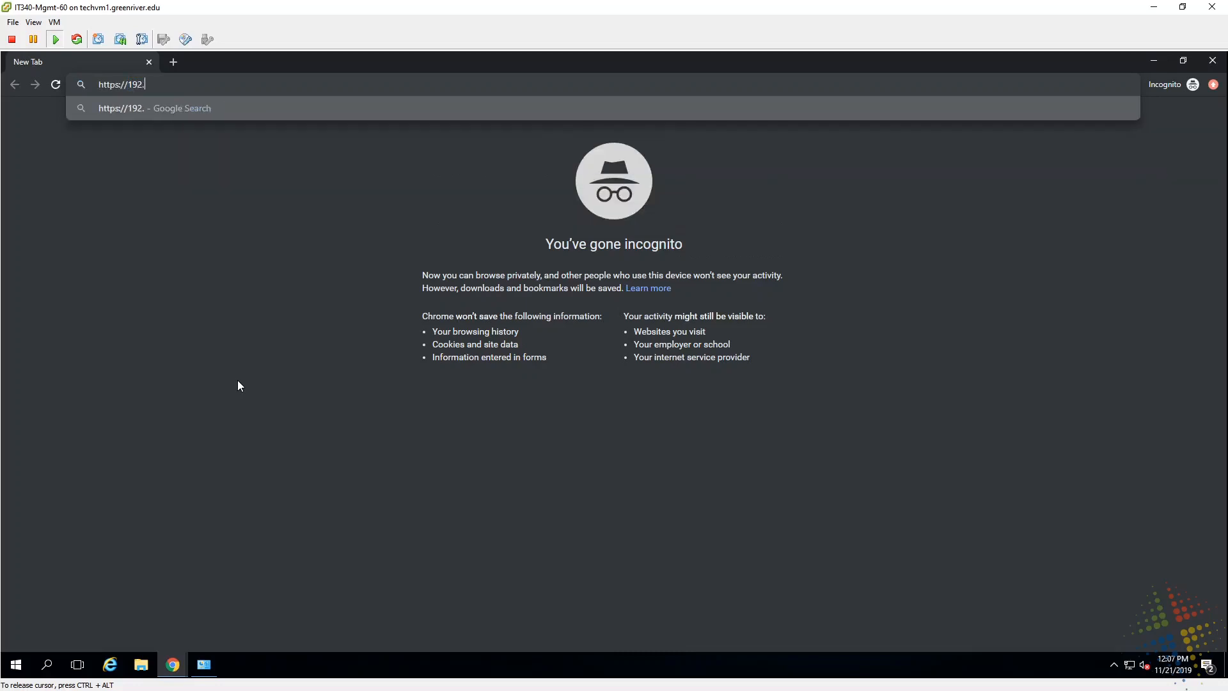
{"action": "type", "text": "168.116.72"}
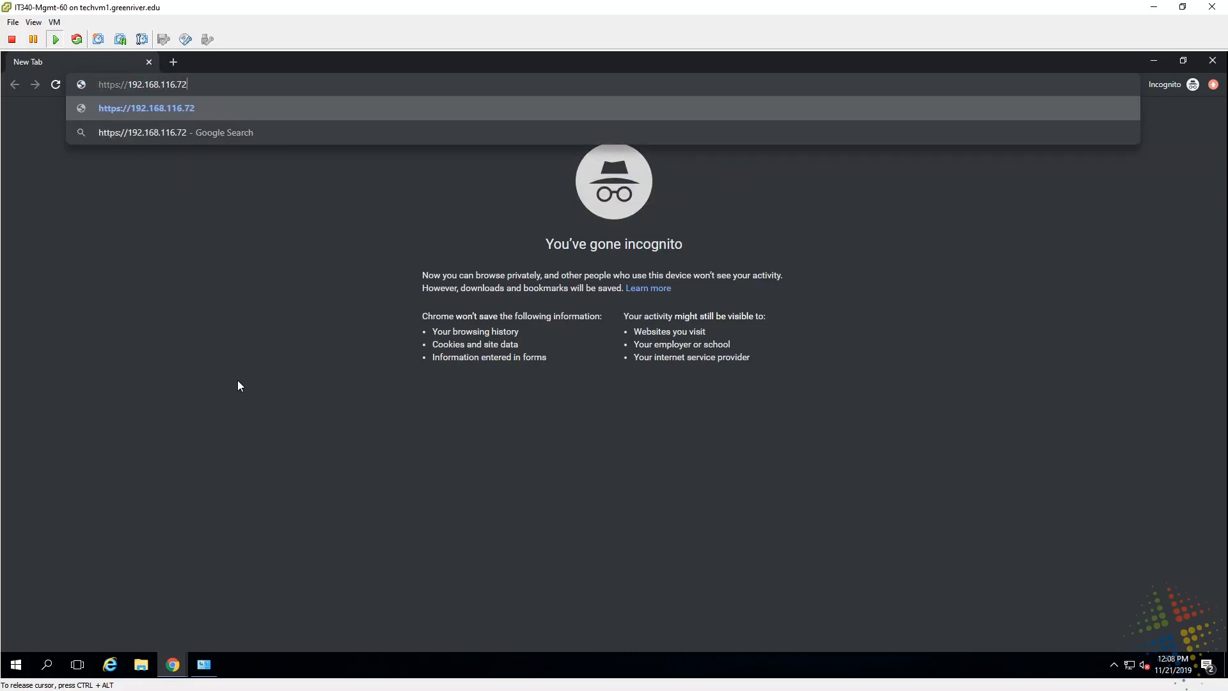
{"action": "key", "text": "Return"}
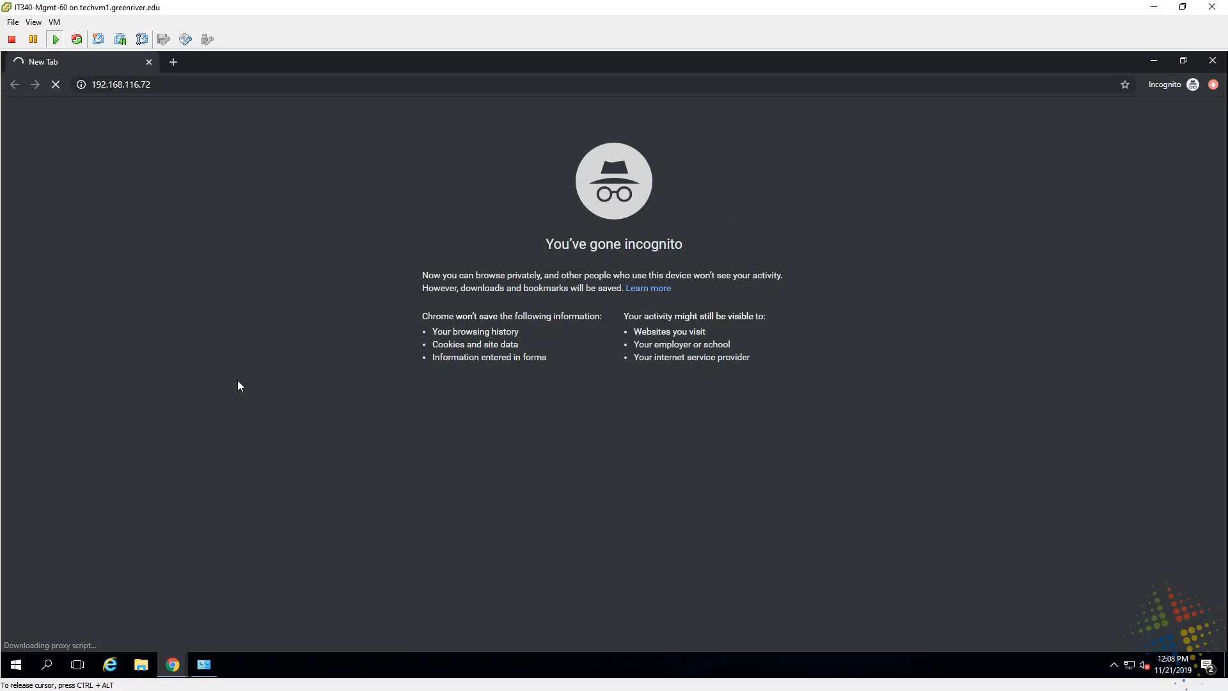
{"action": "key", "text": "ctrl+l"}
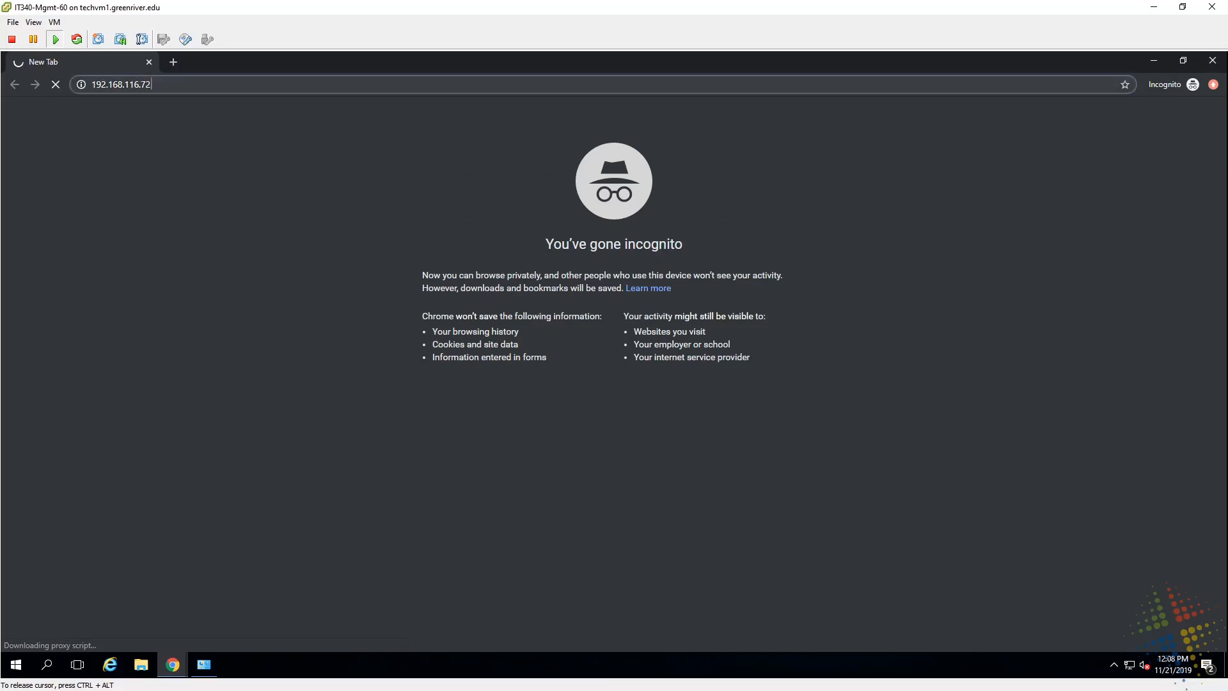
{"action": "key", "text": "Home"}
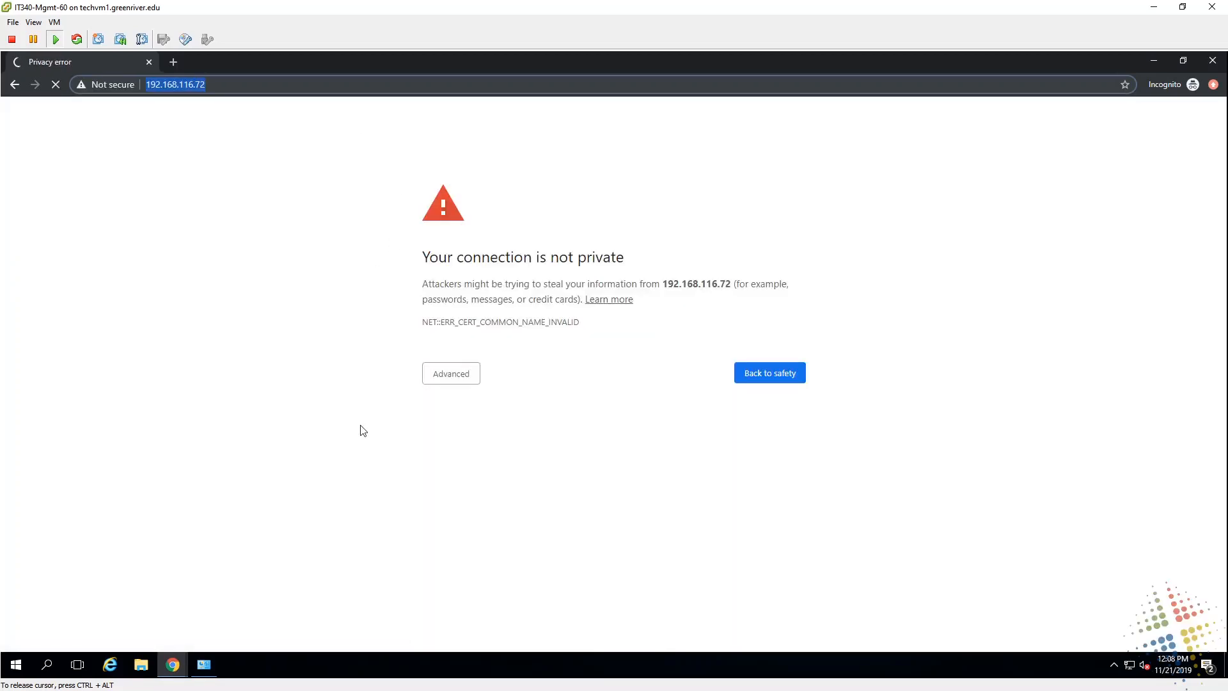
{"action": "left_click", "coordinate": [437, 383]}
{"action": "left_click", "coordinate": [504, 472]}
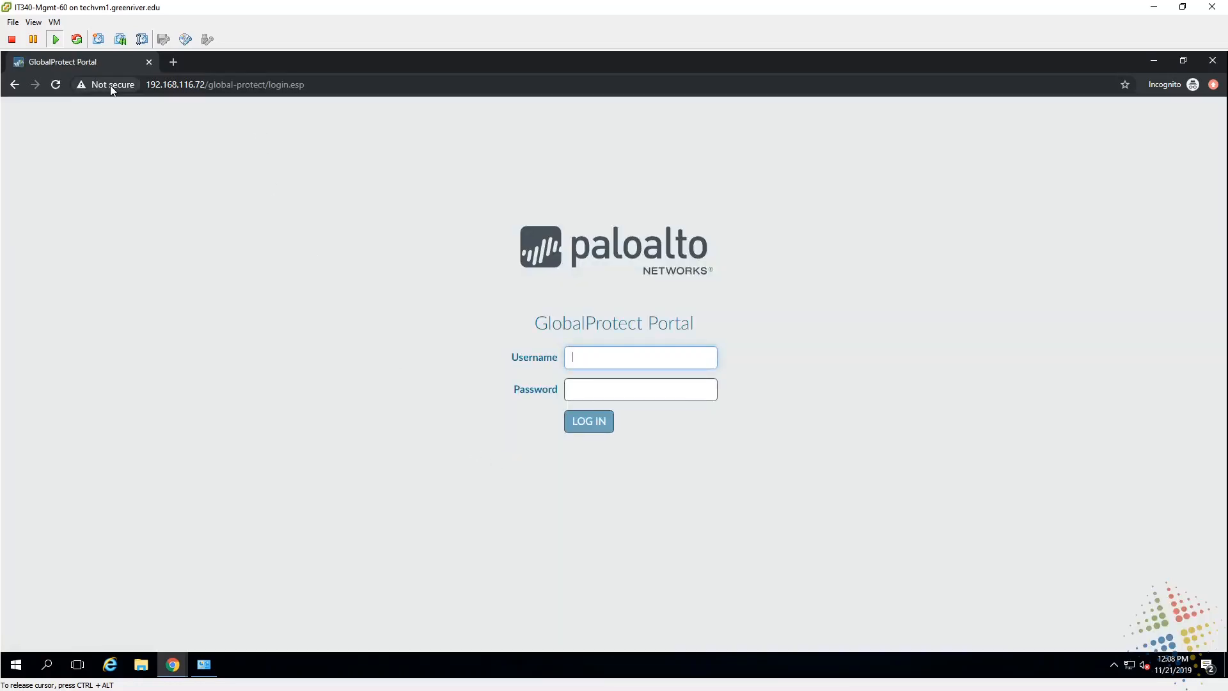
{"action": "left_click", "coordinate": [111, 87]}
{"action": "left_click", "coordinate": [117, 229]}
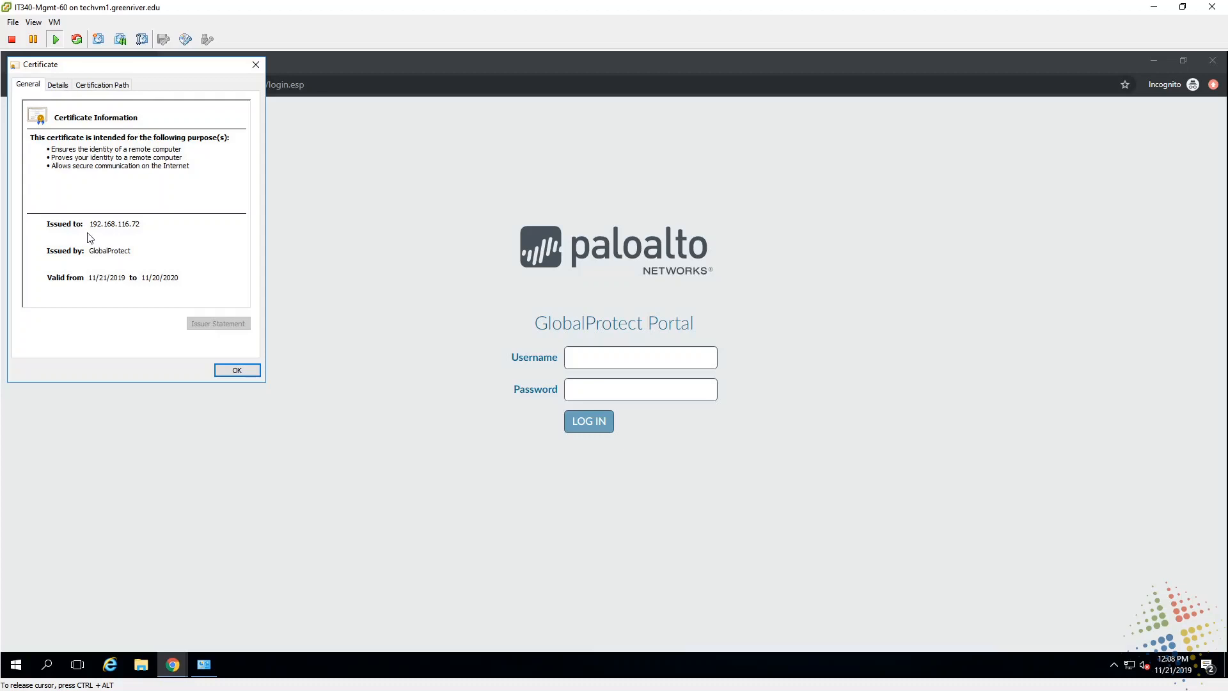
{"action": "left_click_drag", "start_coordinate": [144, 71], "coordinate": [194, 150]}
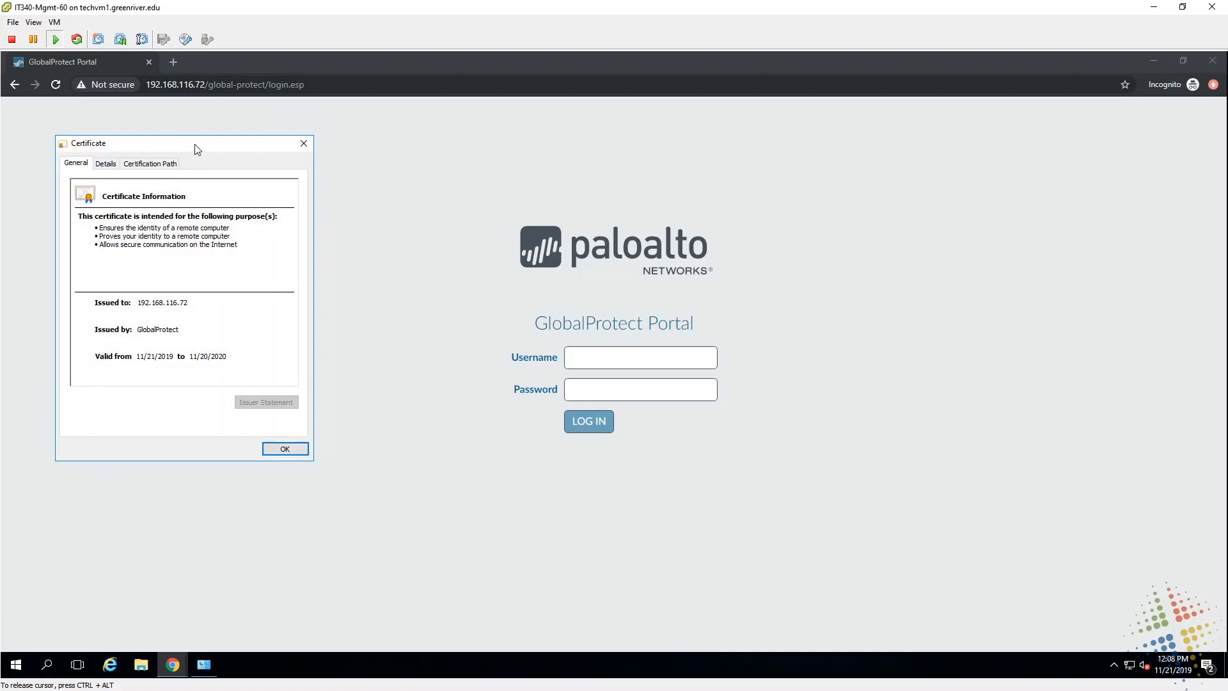
{"action": "left_click", "coordinate": [303, 143]}
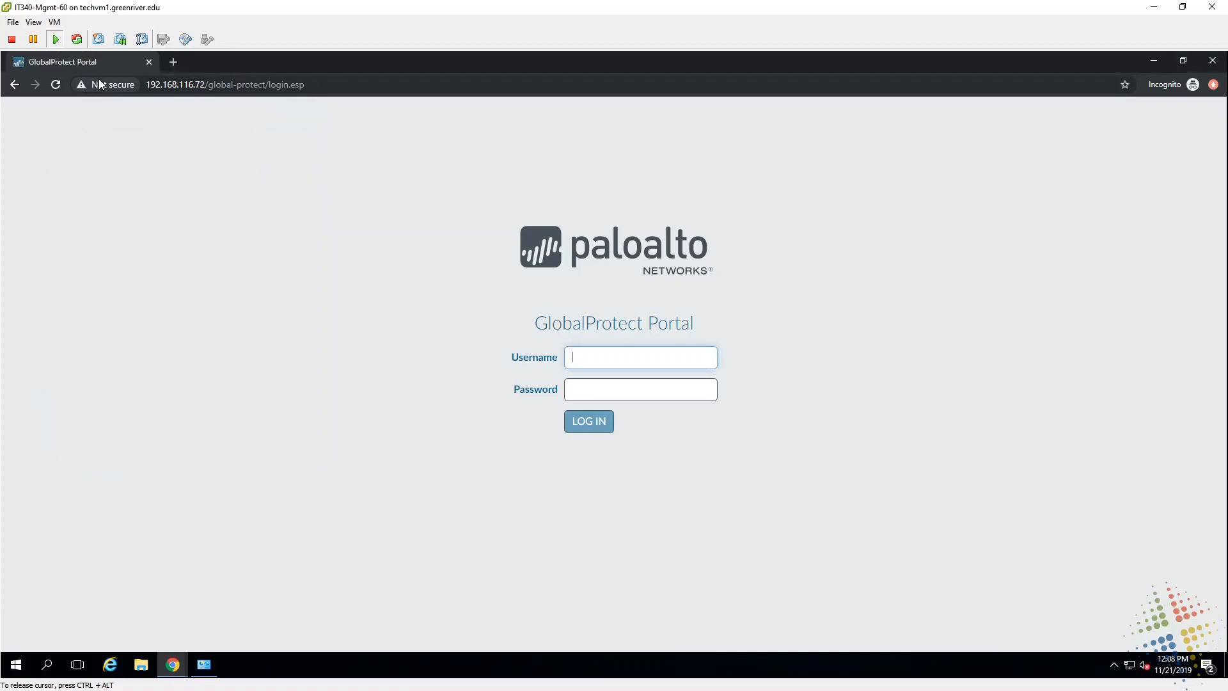
{"action": "left_click", "coordinate": [101, 87]}
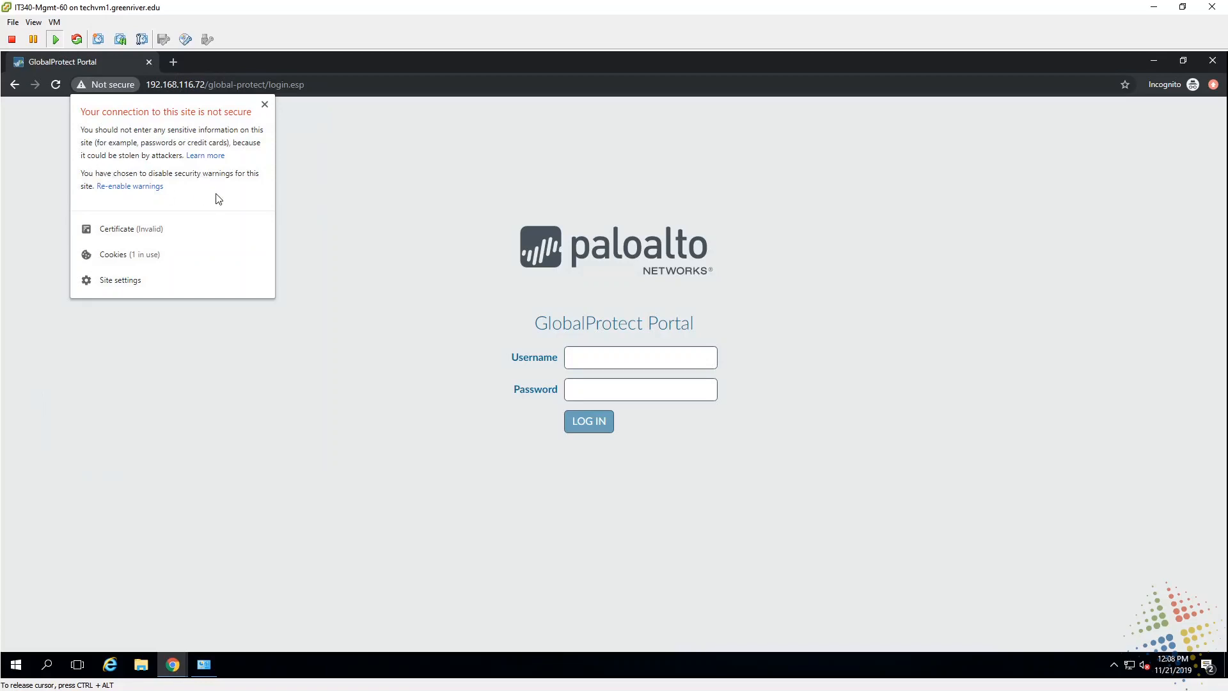
{"action": "left_click", "coordinate": [136, 231]}
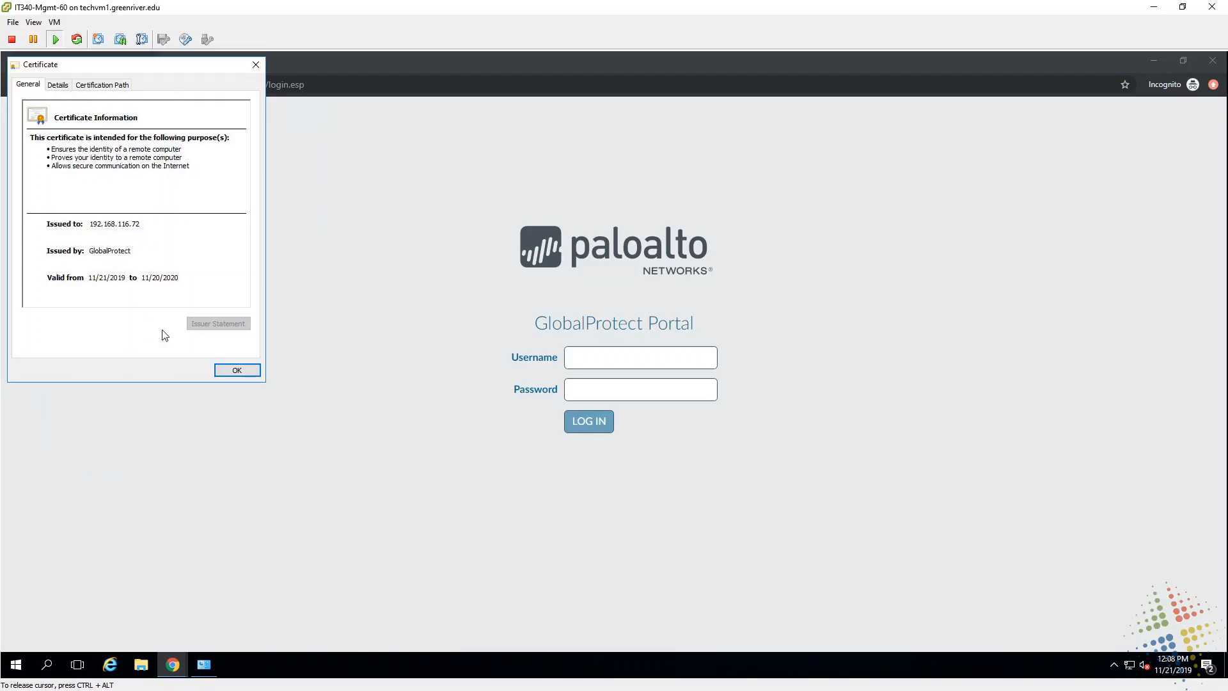
{"action": "left_click", "coordinate": [237, 369]}
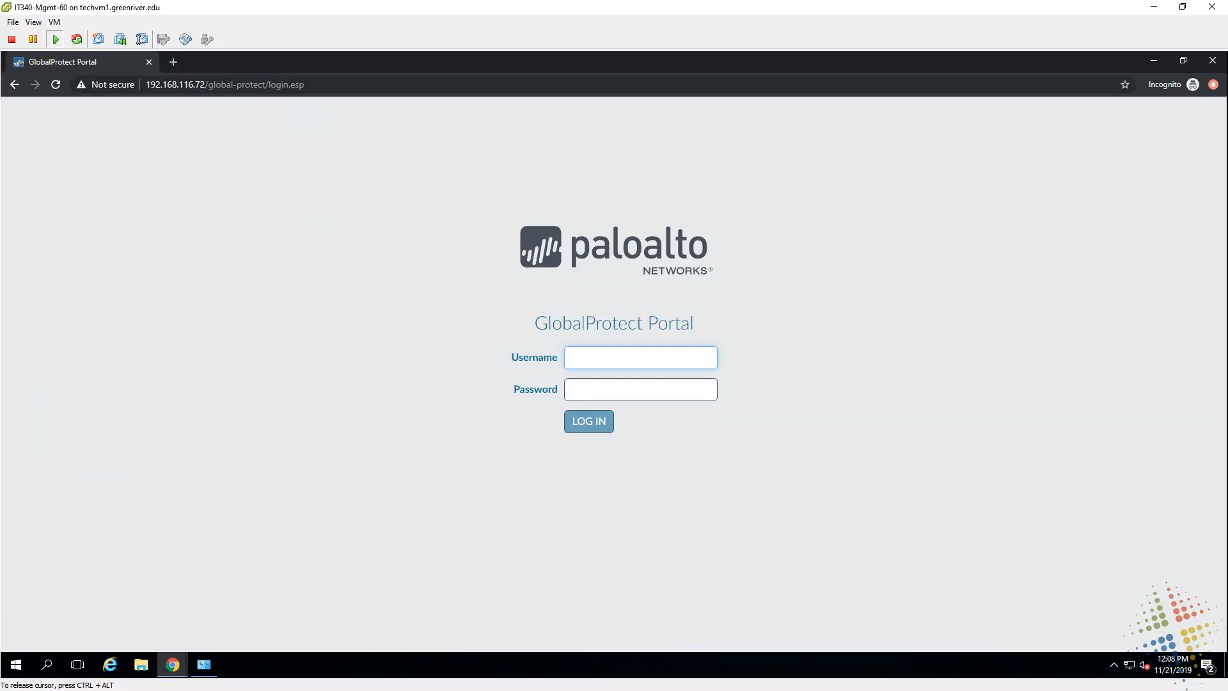
Step: Sign in to the GlobalProtect Portal with the administrator account and its password
{"action": "type", "text": "administrator"}
{"action": "key", "text": "Tab"}
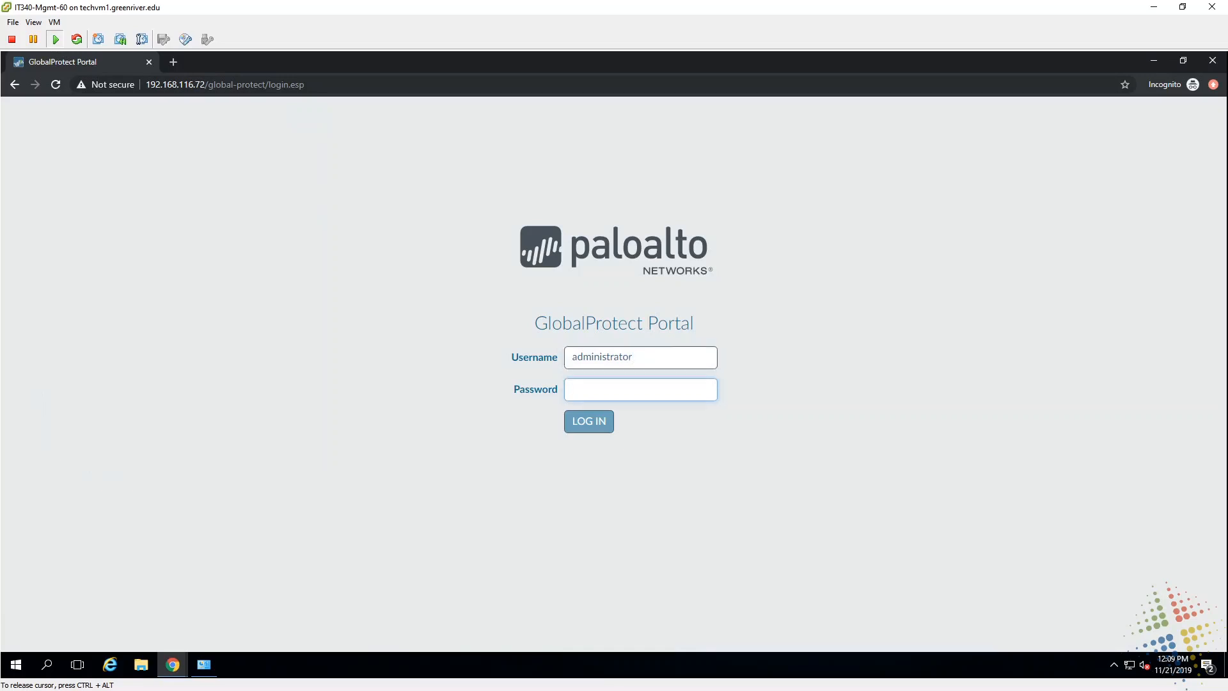
{"action": "type", "text": "**********"}
{"action": "key", "text": "Return"}
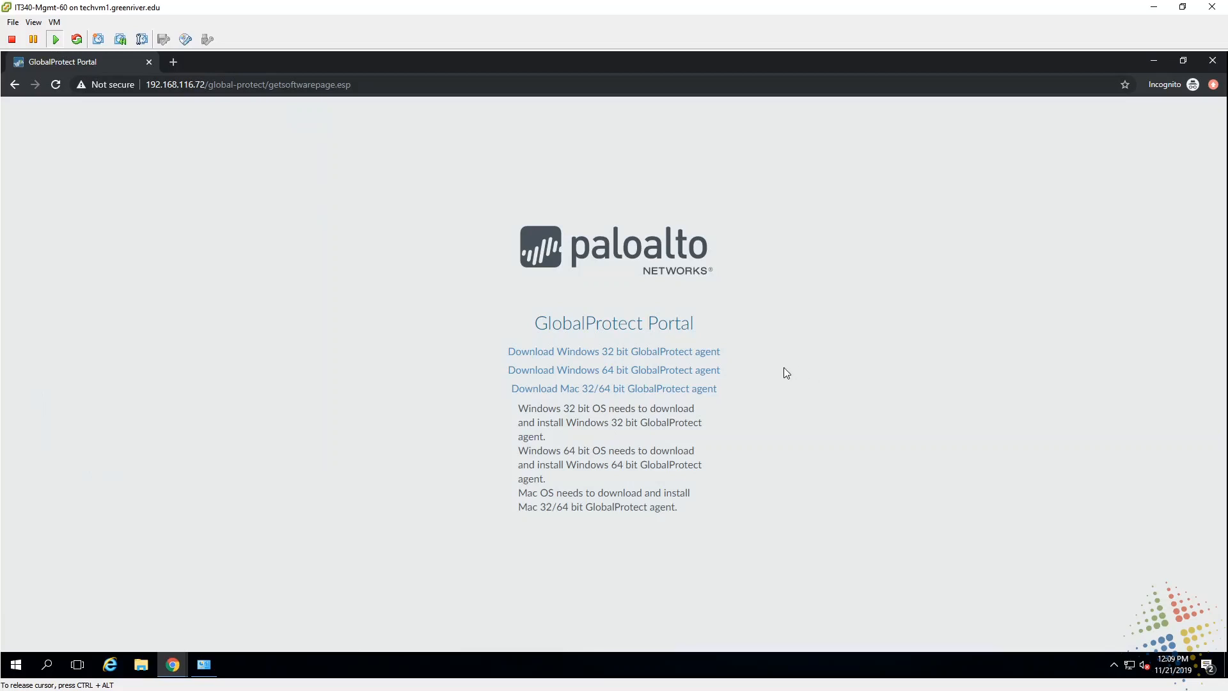
Step: Download the Windows 64-bit GlobalProtect agent and install it with the default folder
{"action": "left_click", "coordinate": [711, 376]}
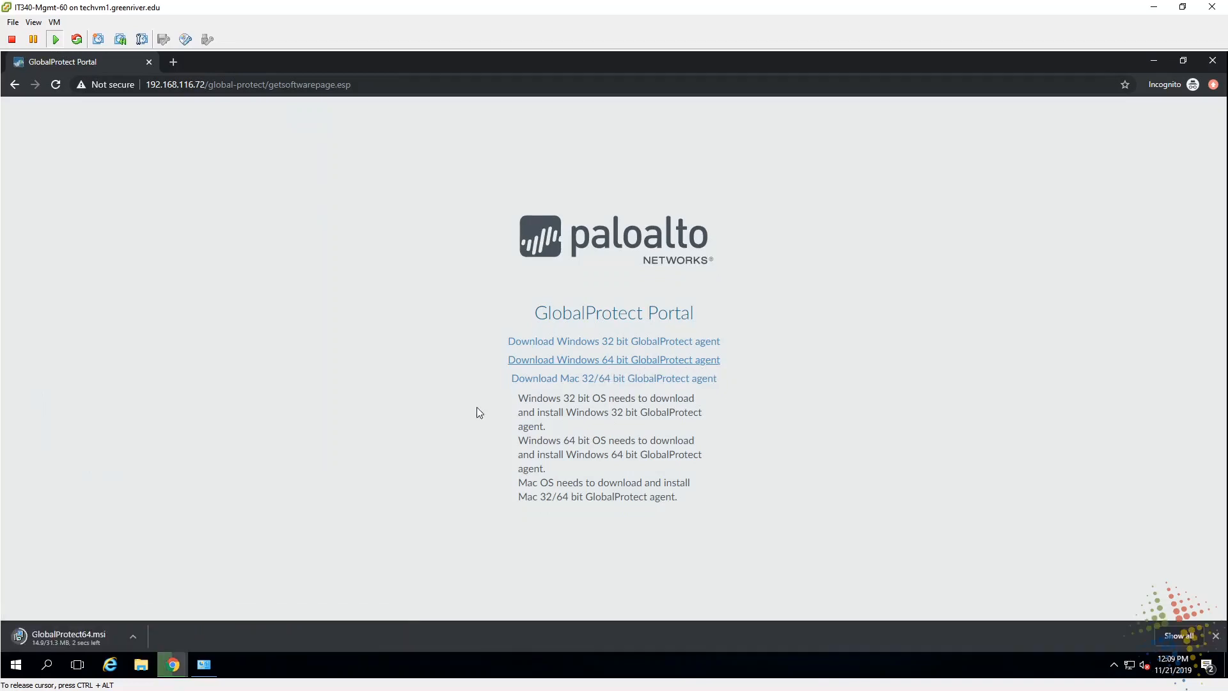
{"action": "left_click", "coordinate": [79, 633]}
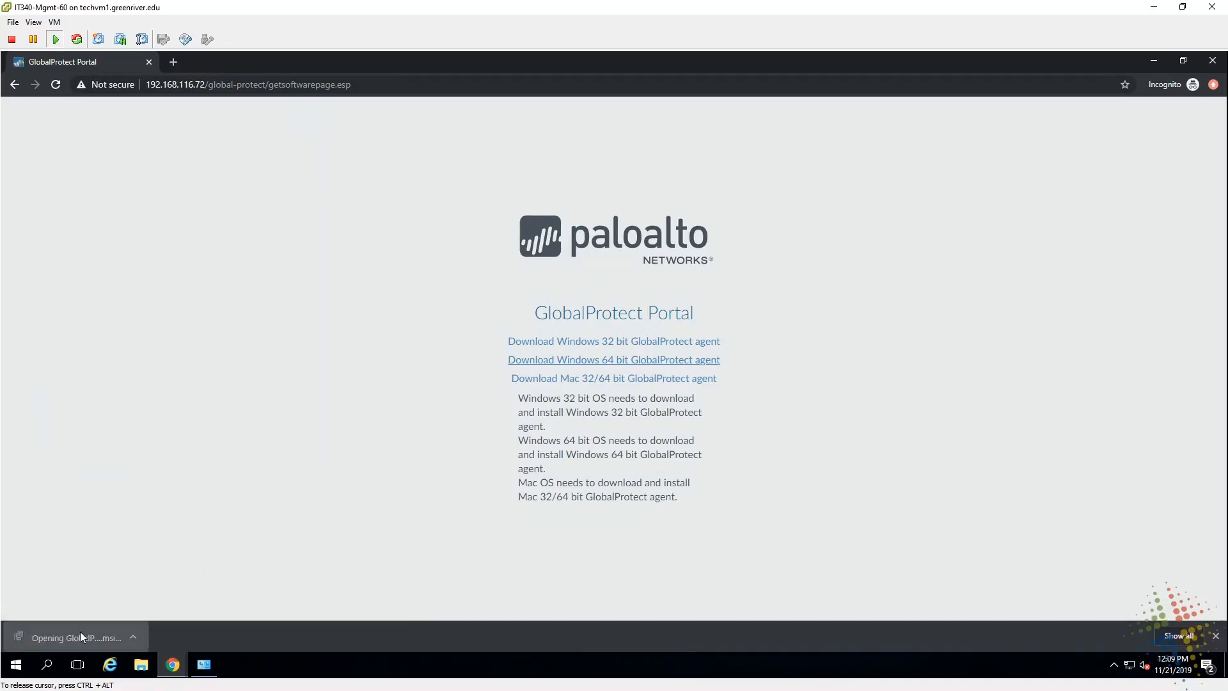
{"action": "left_click", "coordinate": [653, 370]}
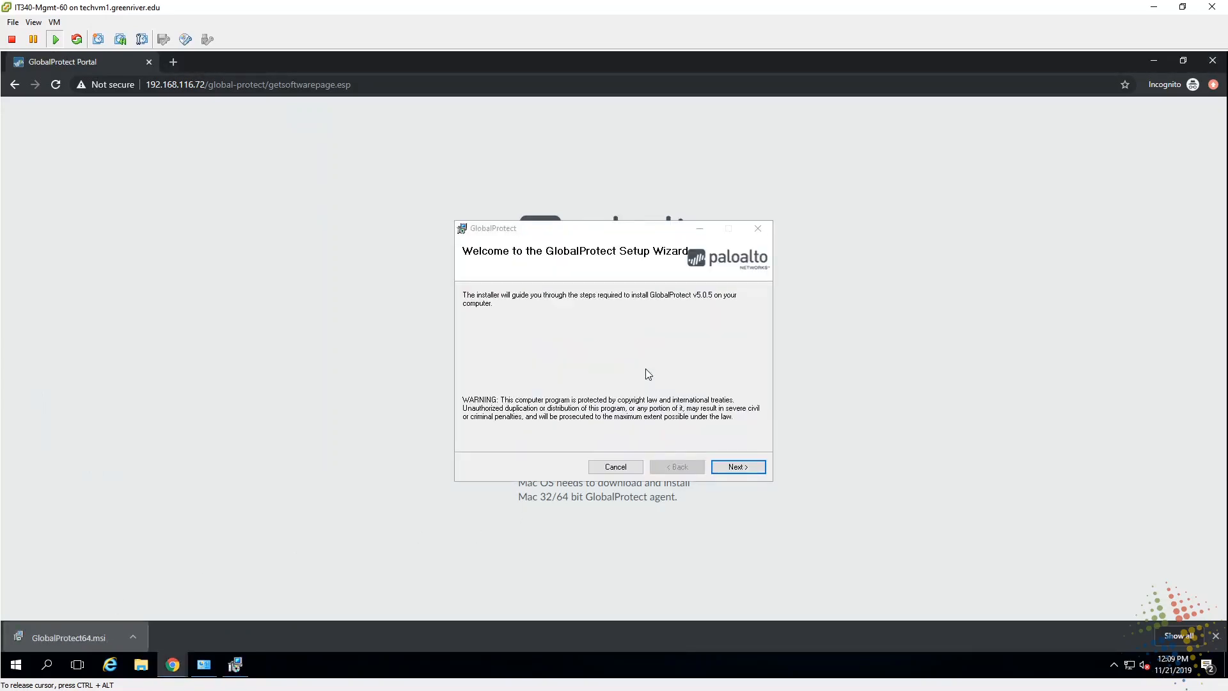
{"action": "left_click", "coordinate": [741, 468]}
{"action": "left_click", "coordinate": [744, 467]}
{"action": "left_click", "coordinate": [744, 467]}
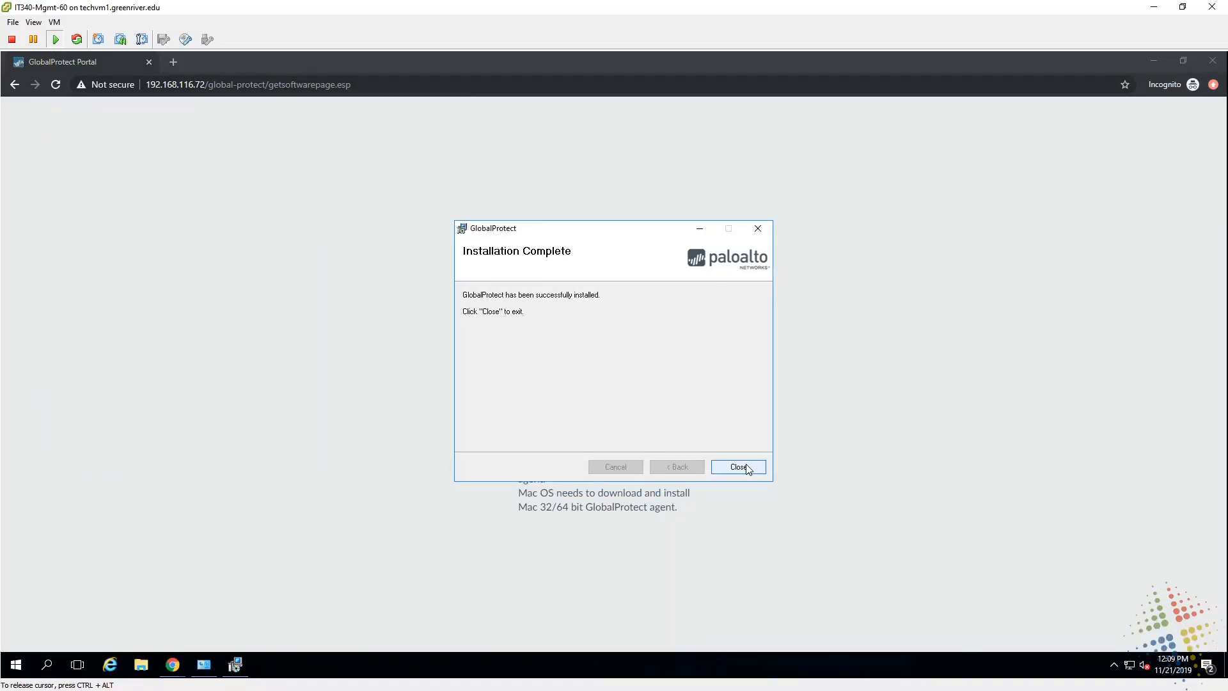
{"action": "left_click", "coordinate": [738, 467]}
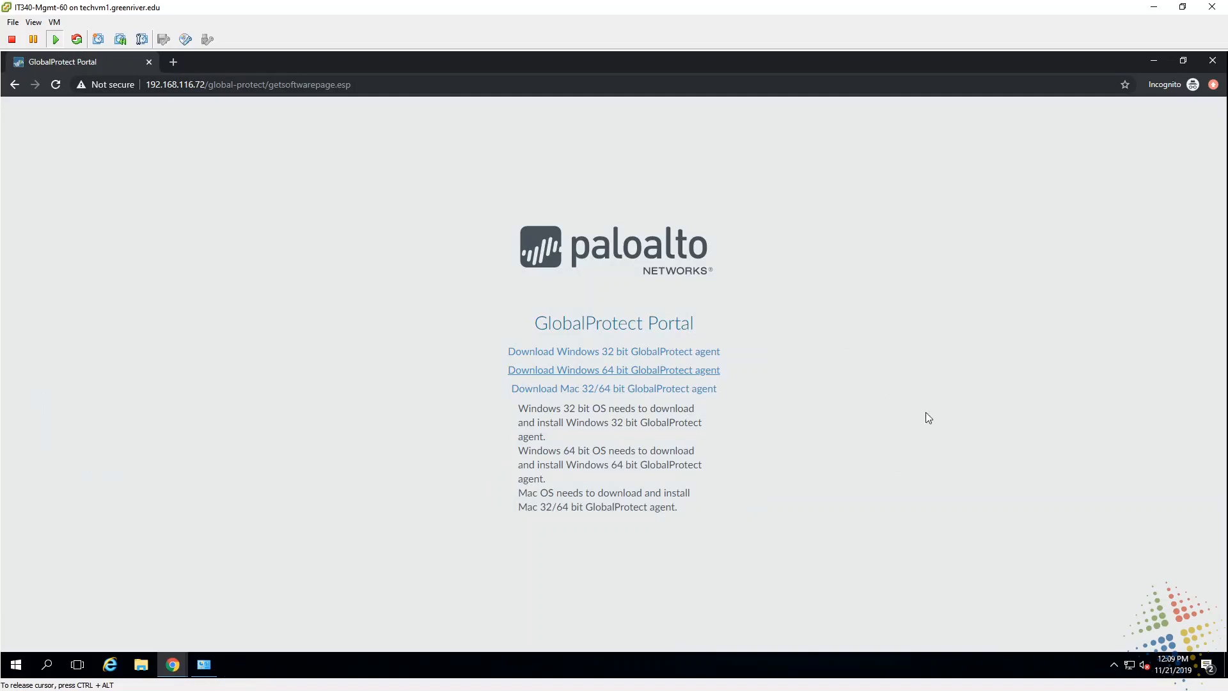
Step: Sign in to portal 192.168.116.72 in the GlobalProtect agent with the administrator credentials
{"action": "left_click", "coordinate": [1153, 60]}
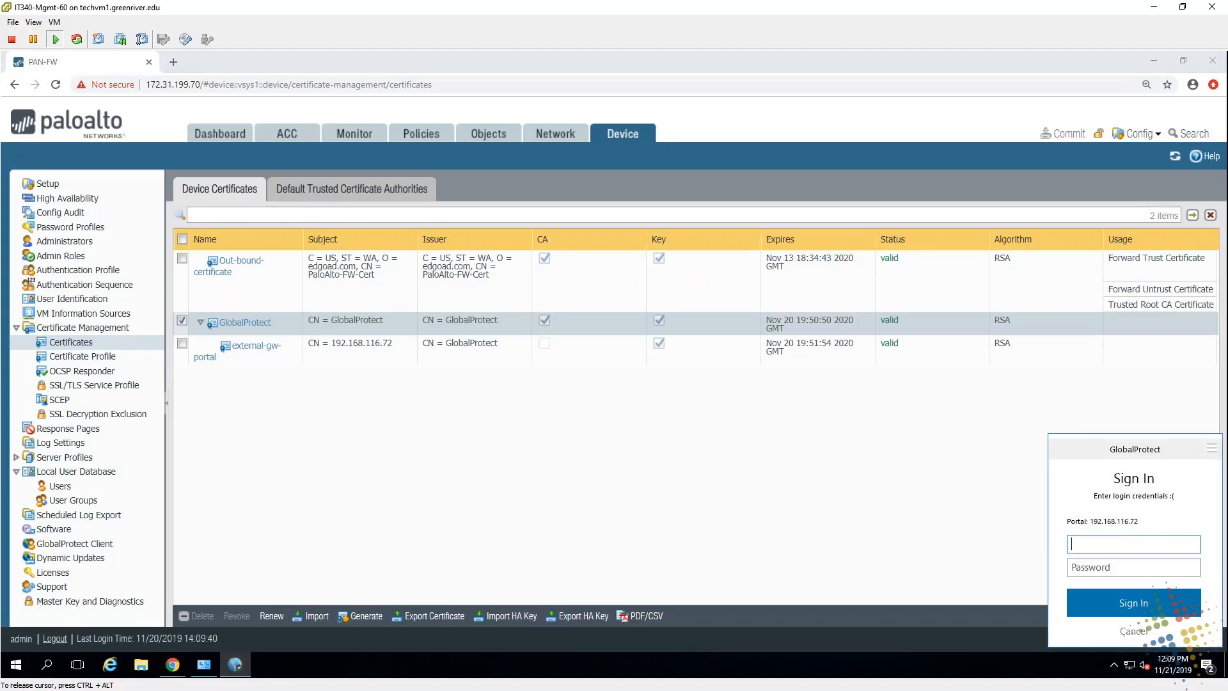
{"action": "type", "text": "administrator"}
{"action": "key", "text": "Tab"}
{"action": "type", "text": "********"}
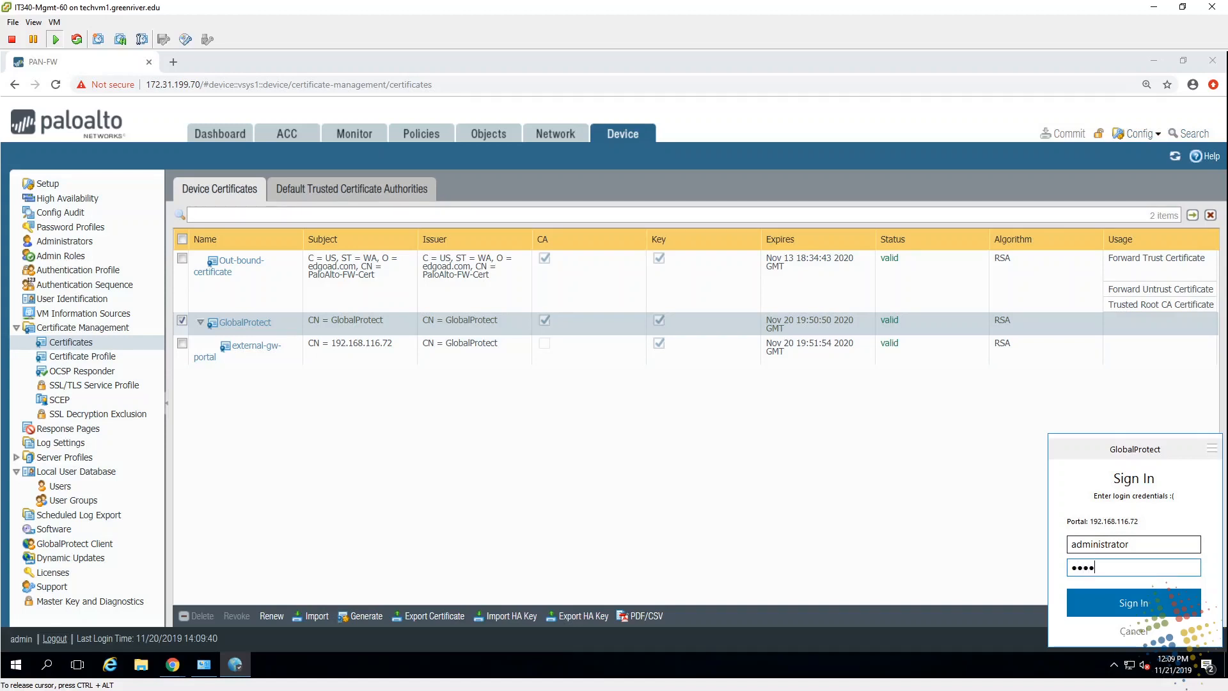
{"action": "type", "text": "**"}
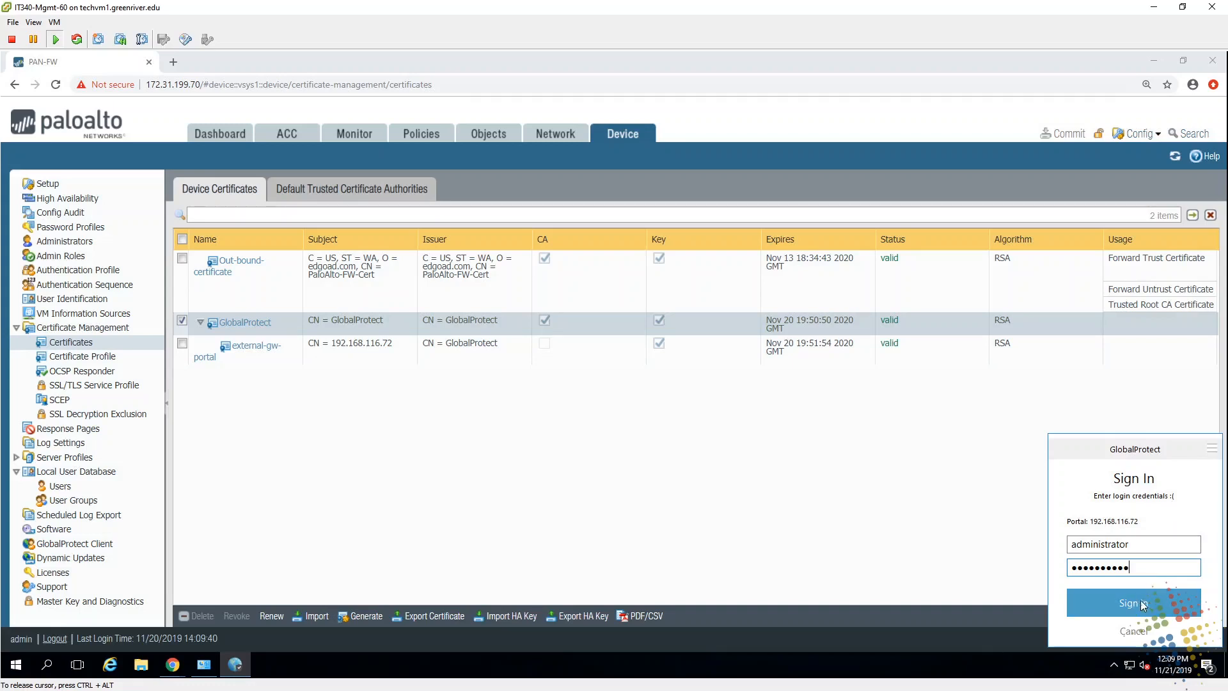
{"action": "left_click", "coordinate": [1091, 603]}
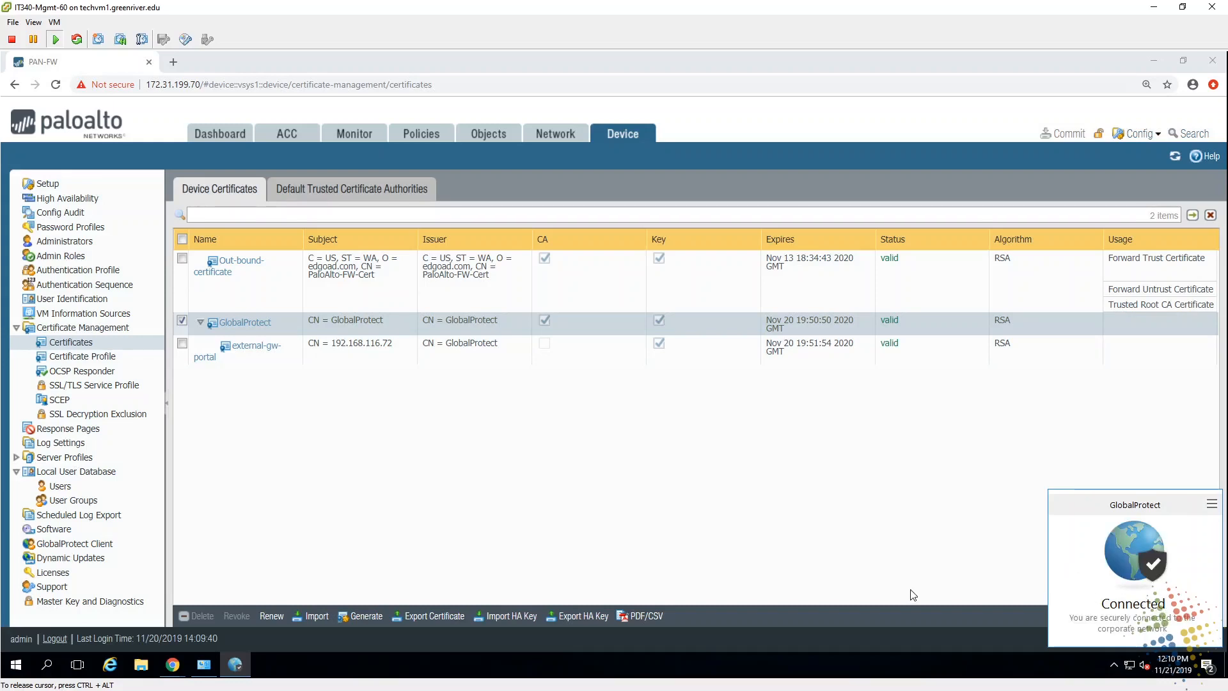
Step: Run ipconfig in an administrator Command Prompt and highlight 172.31.200.59 and tunnel address 10.1.0.50
{"action": "left_click", "coordinate": [898, 485]}
{"action": "key", "text": "super+r"}
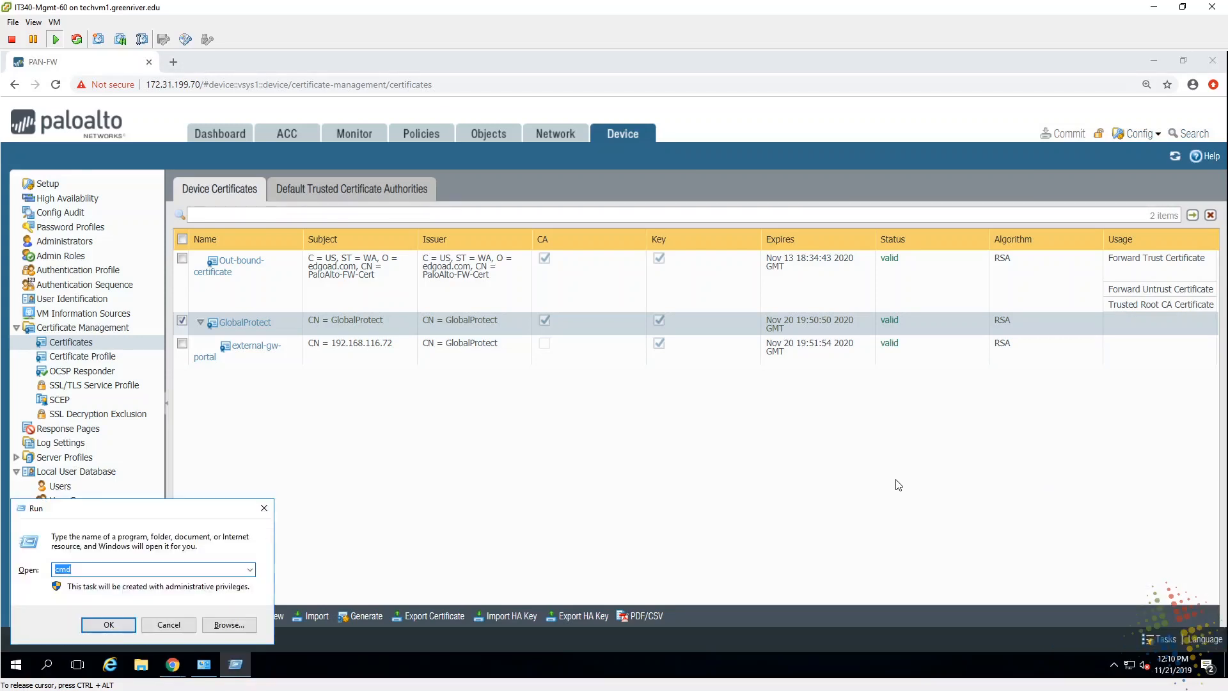
{"action": "key", "text": "Return"}
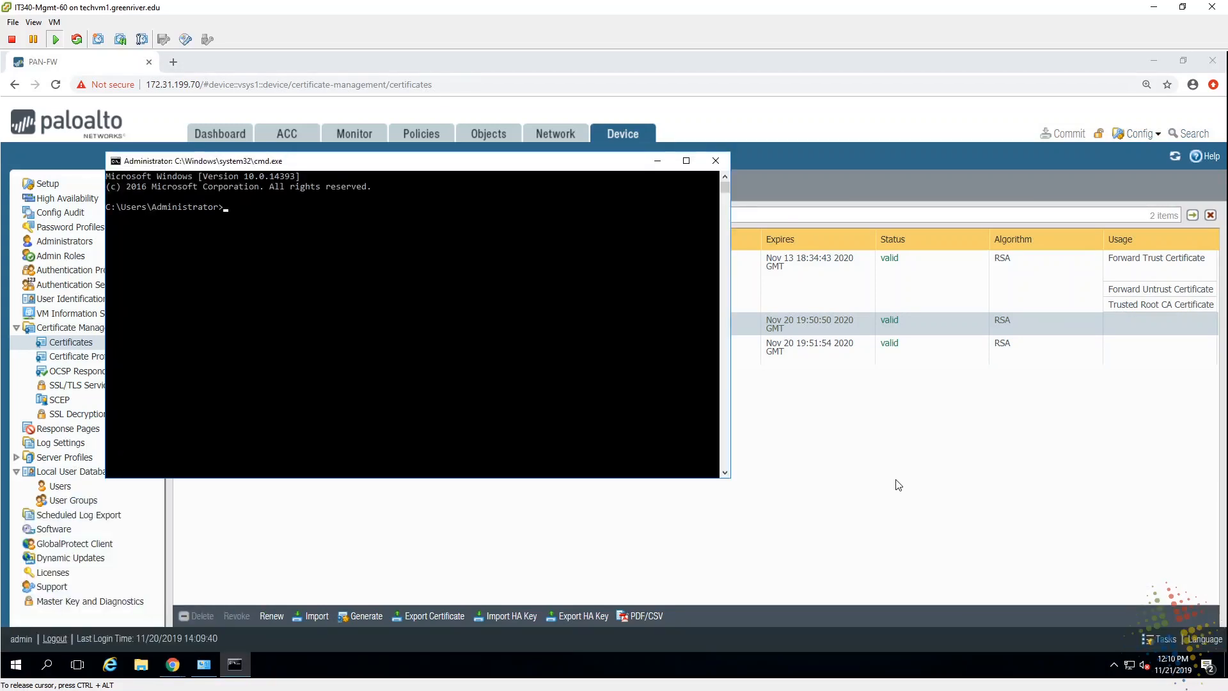
{"action": "type", "text": "ipconfig"}
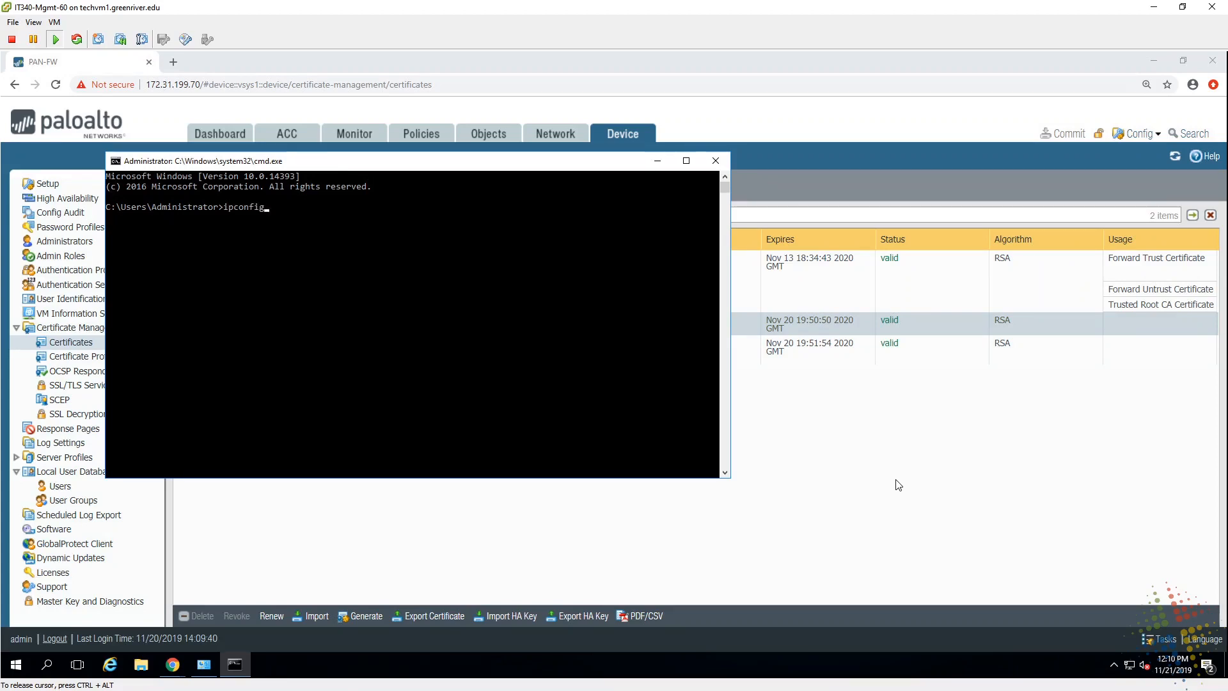
{"action": "key", "text": "Return"}
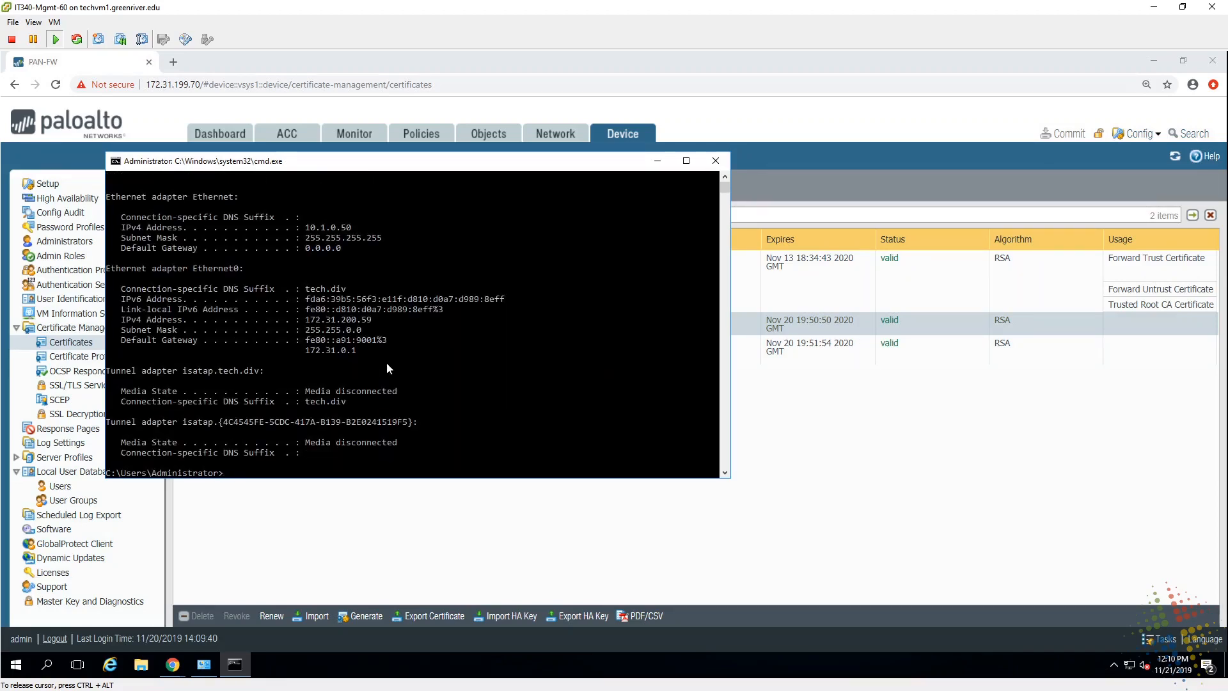
{"action": "left_click_drag", "start_coordinate": [306, 319], "coordinate": [371, 325]}
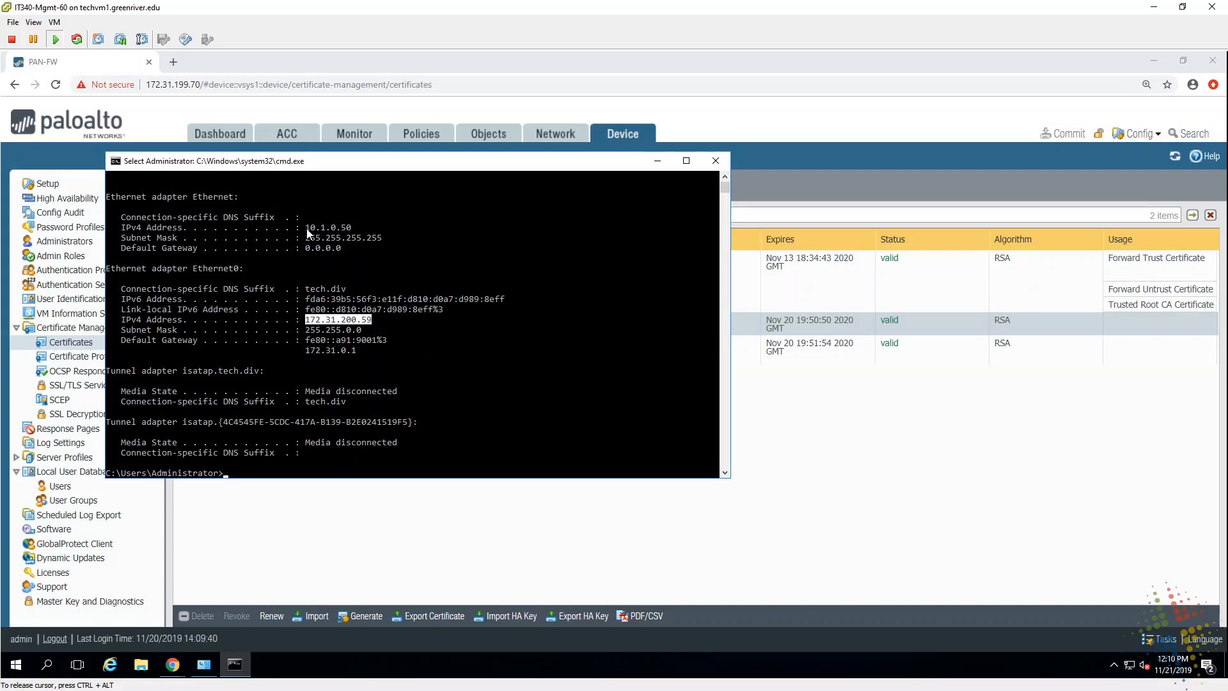
{"action": "left_click_drag", "start_coordinate": [306, 227], "coordinate": [355, 231]}
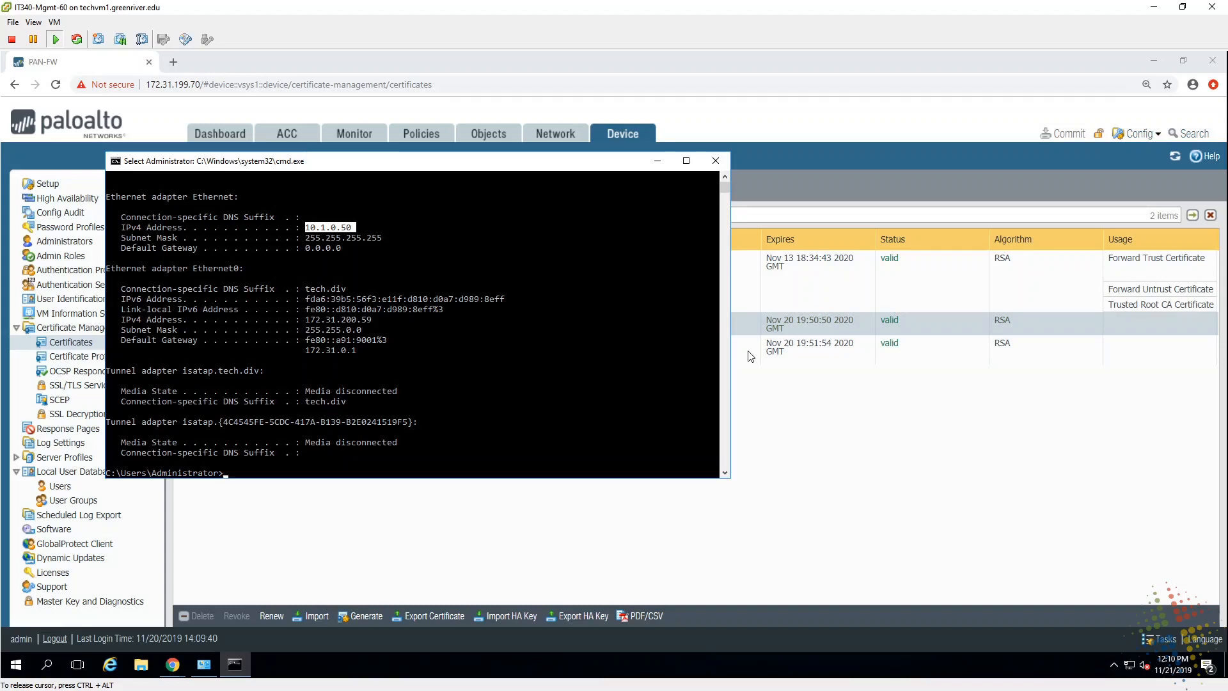
Step: Disable the GlobalProtect VPN connection from the agent's options menu
{"action": "left_click", "coordinate": [1115, 665]}
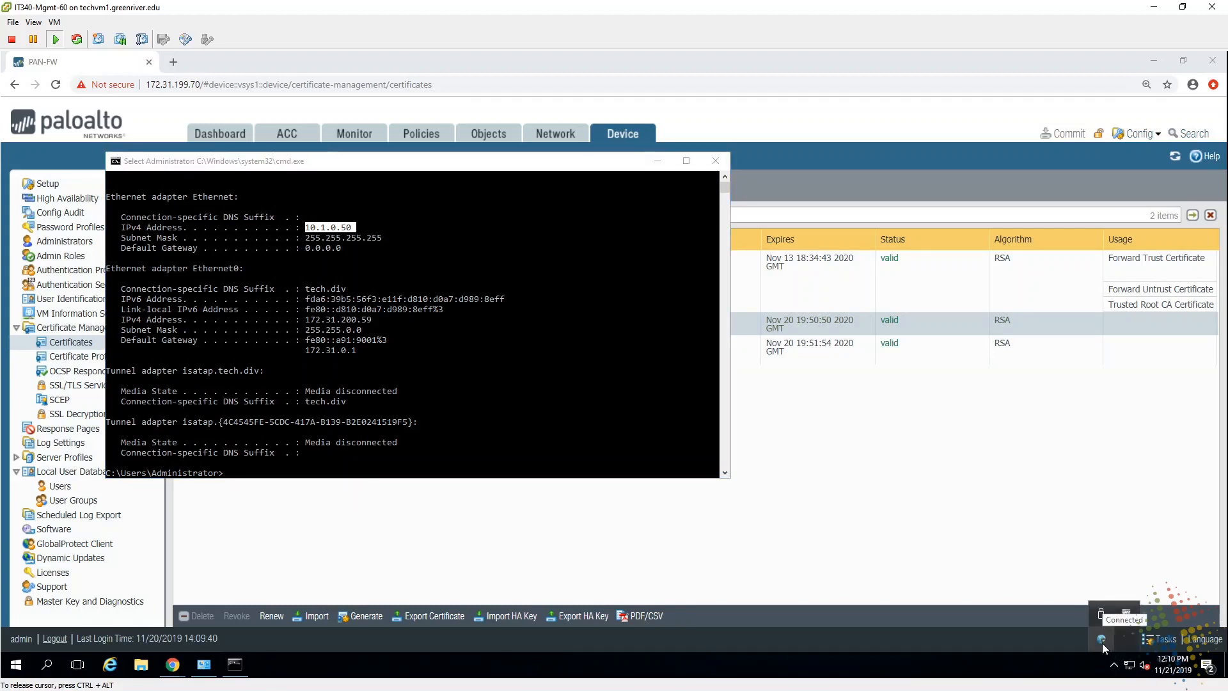
{"action": "left_click", "coordinate": [1102, 643]}
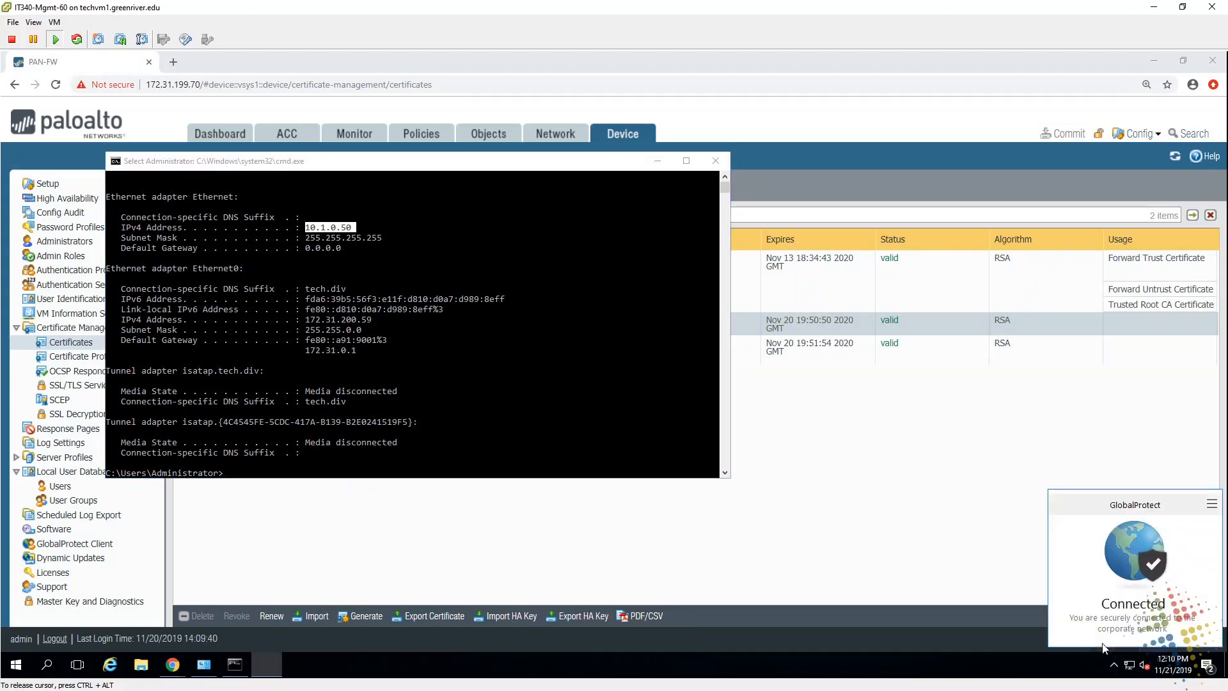
{"action": "left_click", "coordinate": [1212, 506]}
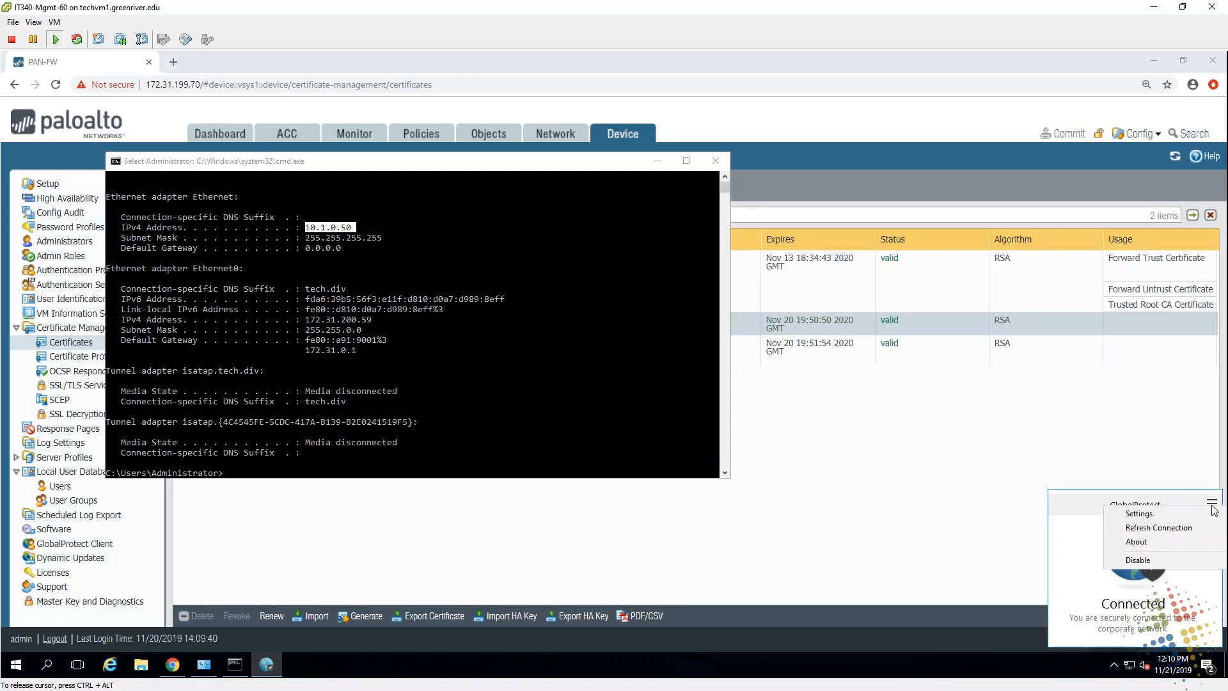
{"action": "left_click", "coordinate": [1178, 559]}
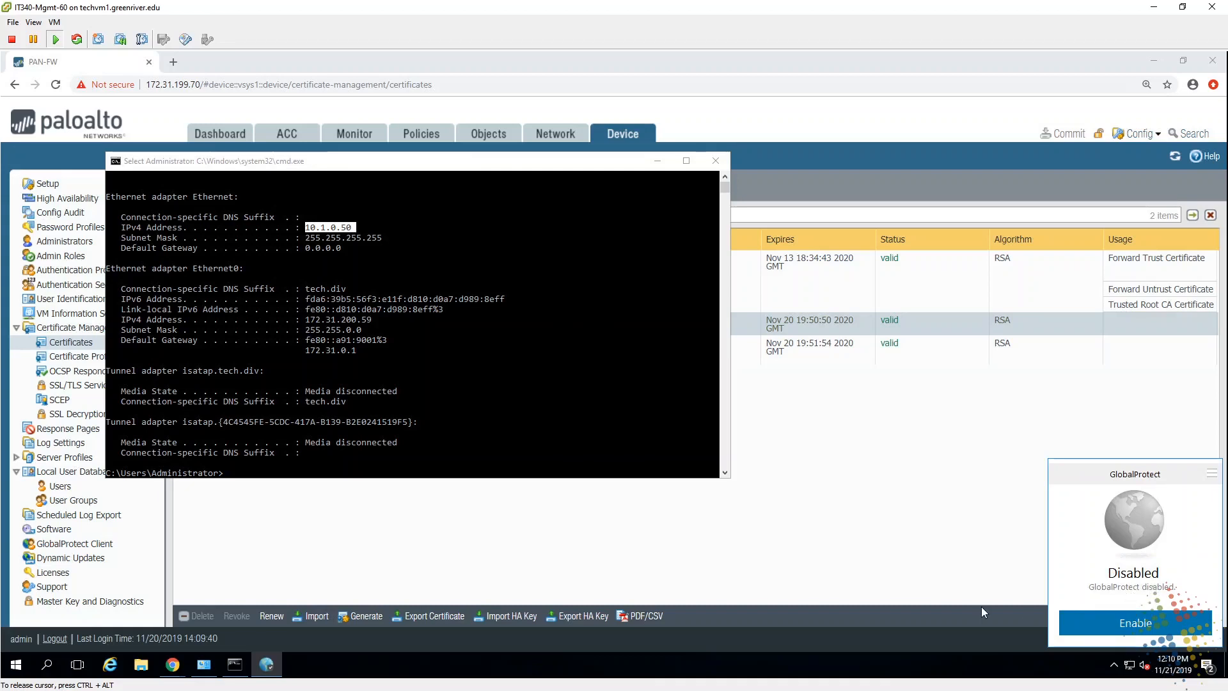
Step: Rerun ipconfig to confirm the 10.1.0.50 tunnel address is gone, leaving only 172.31.200.59
{"action": "left_click", "coordinate": [490, 275]}
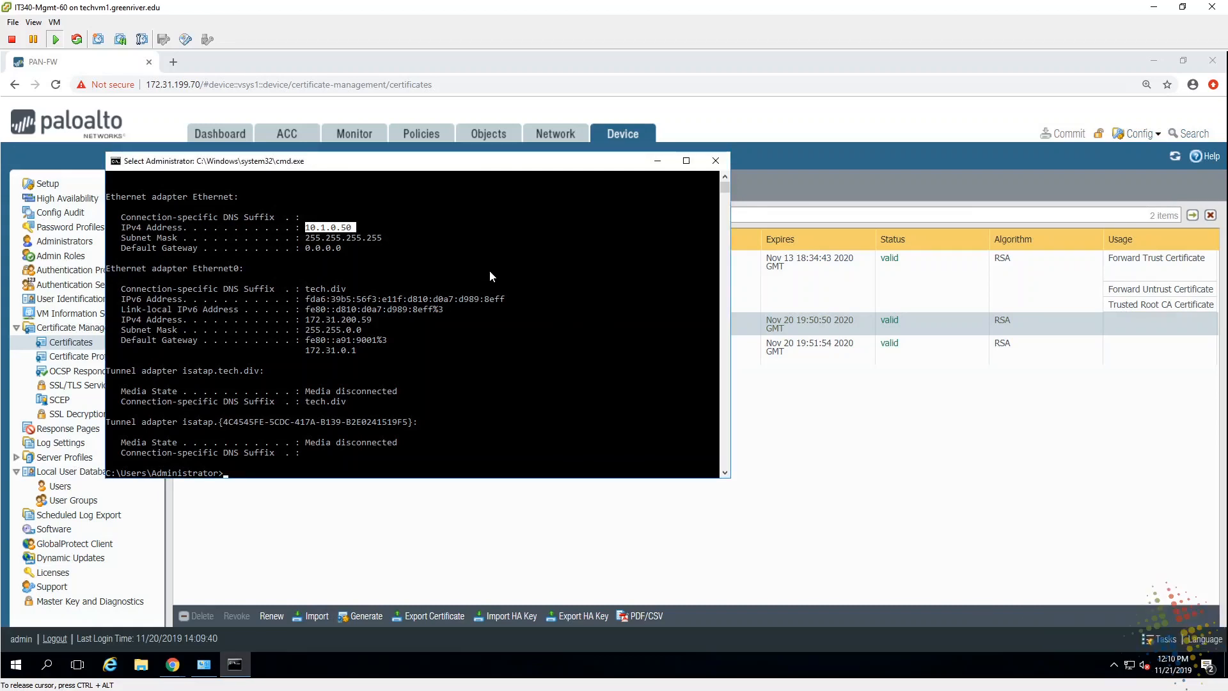
{"action": "key", "text": "Return"}
{"action": "key", "text": "Up"}
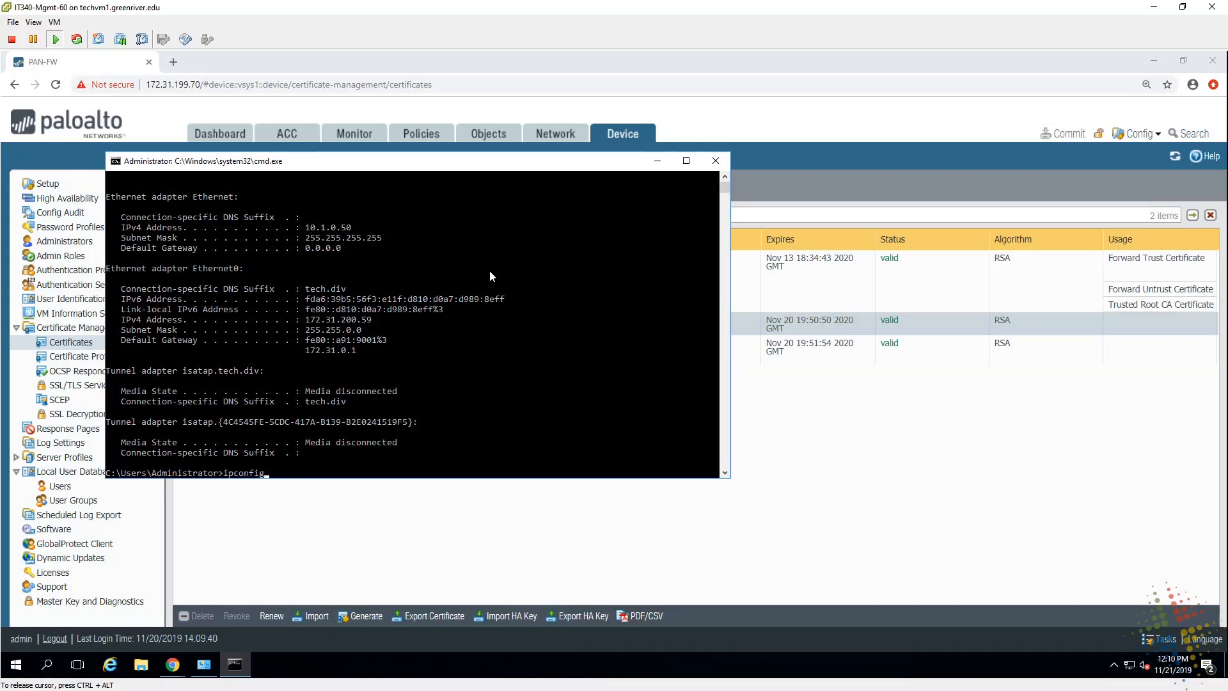
{"action": "key", "text": "Return"}
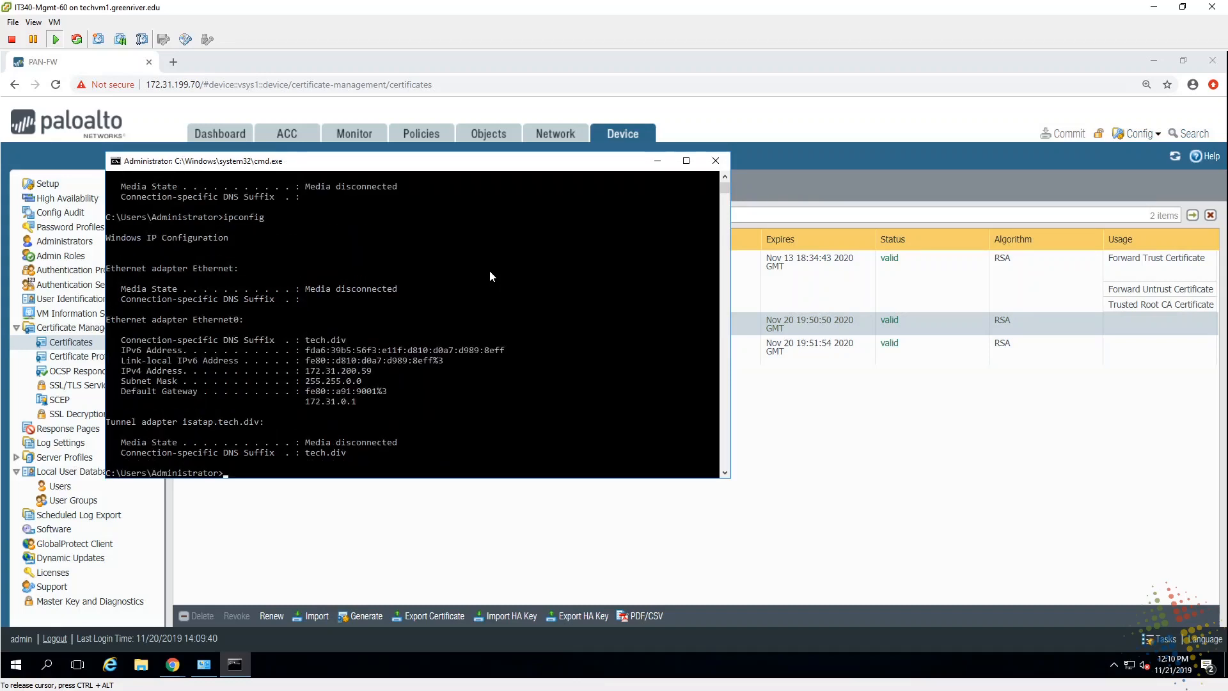
Step: Re-enable the GlobalProtect VPN connection so it starts reconnecting
{"action": "left_click", "coordinate": [1113, 664]}
{"action": "left_click", "coordinate": [1115, 626]}
{"action": "left_click", "coordinate": [1110, 636]}
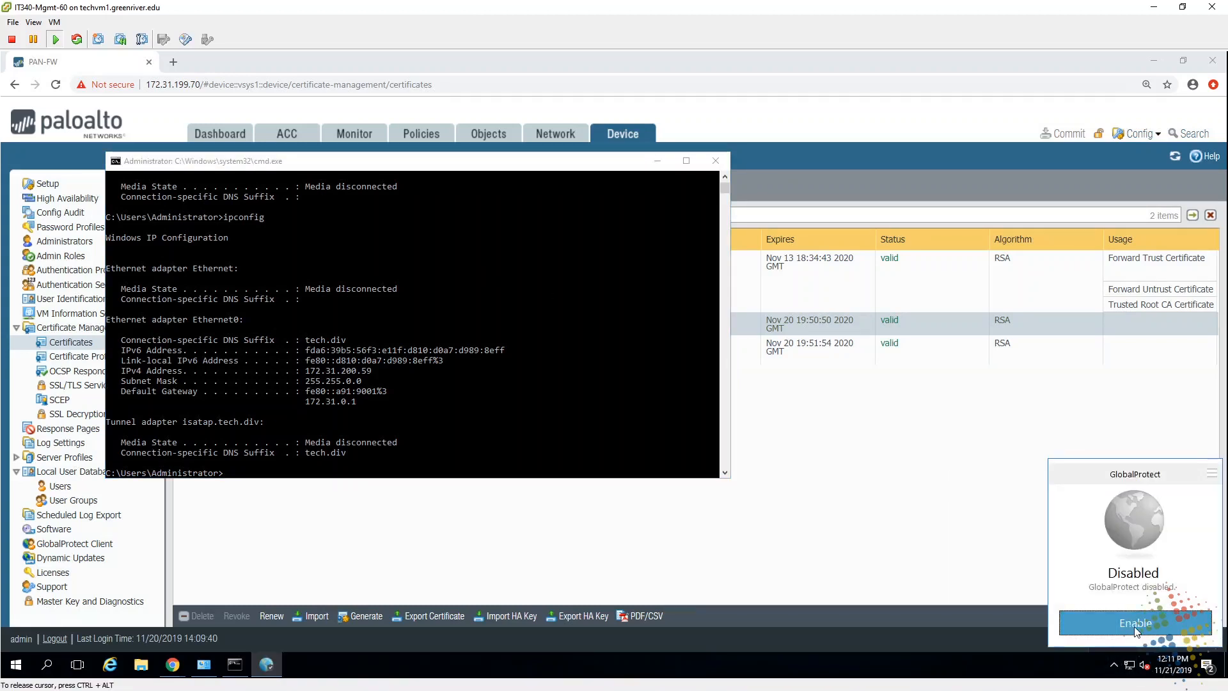